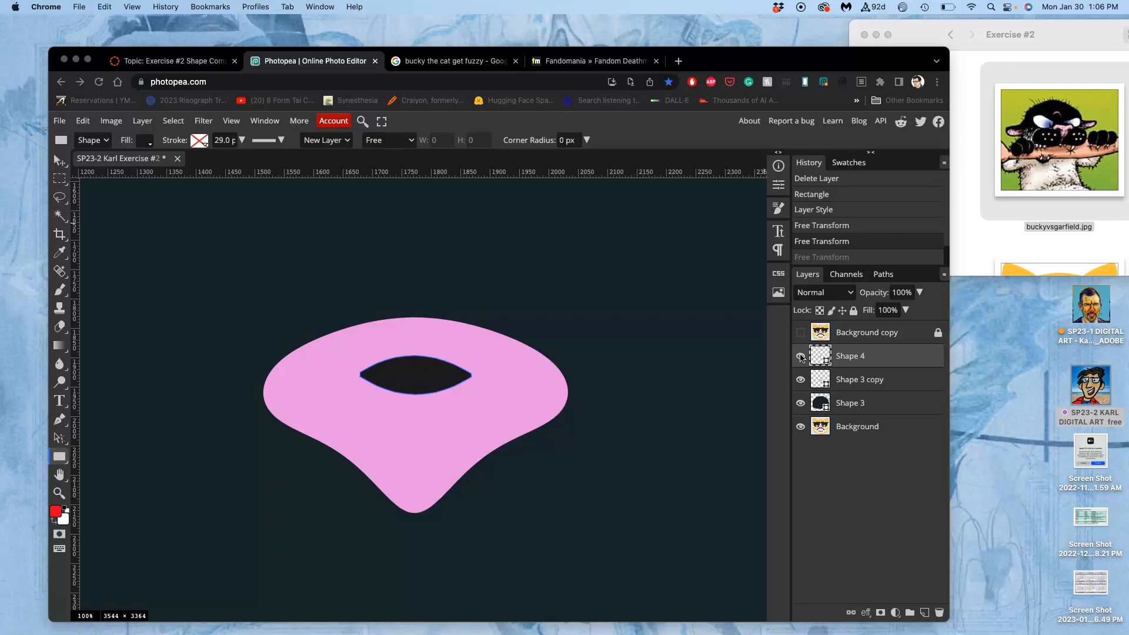
- Rotate the black lens shape on the pink nose 90° and scale its height to about 30% to form a narrow vertical slit
left_click(801, 357)
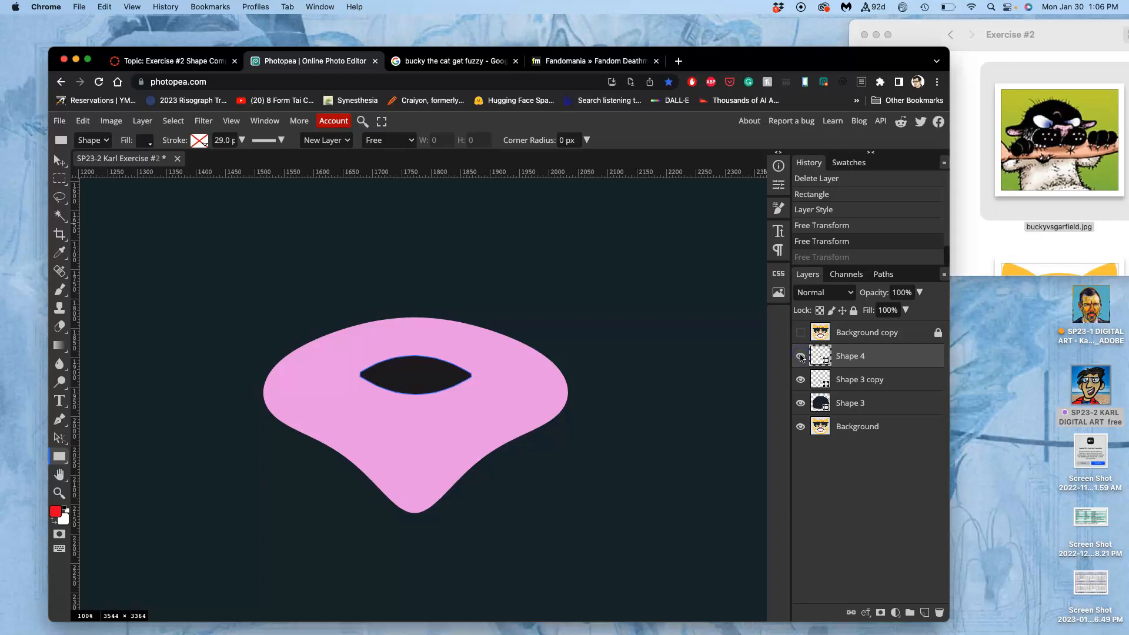
key("super+plus")
key("super+plus")
key("super+plus")
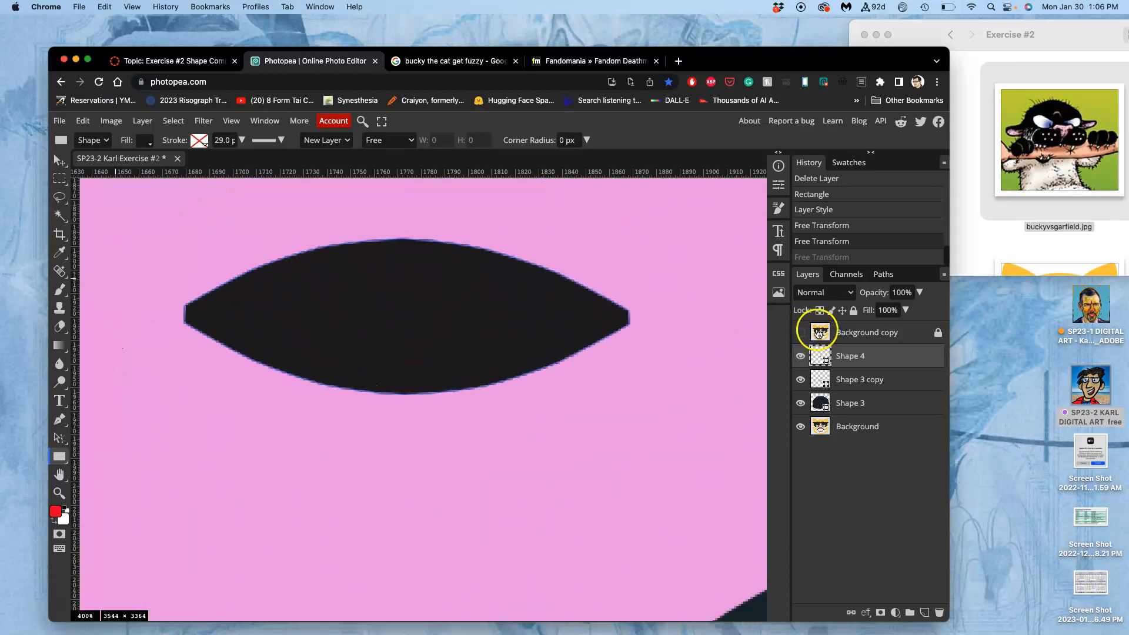
key("super+minus")
key("super+minus")
left_click(847, 360)
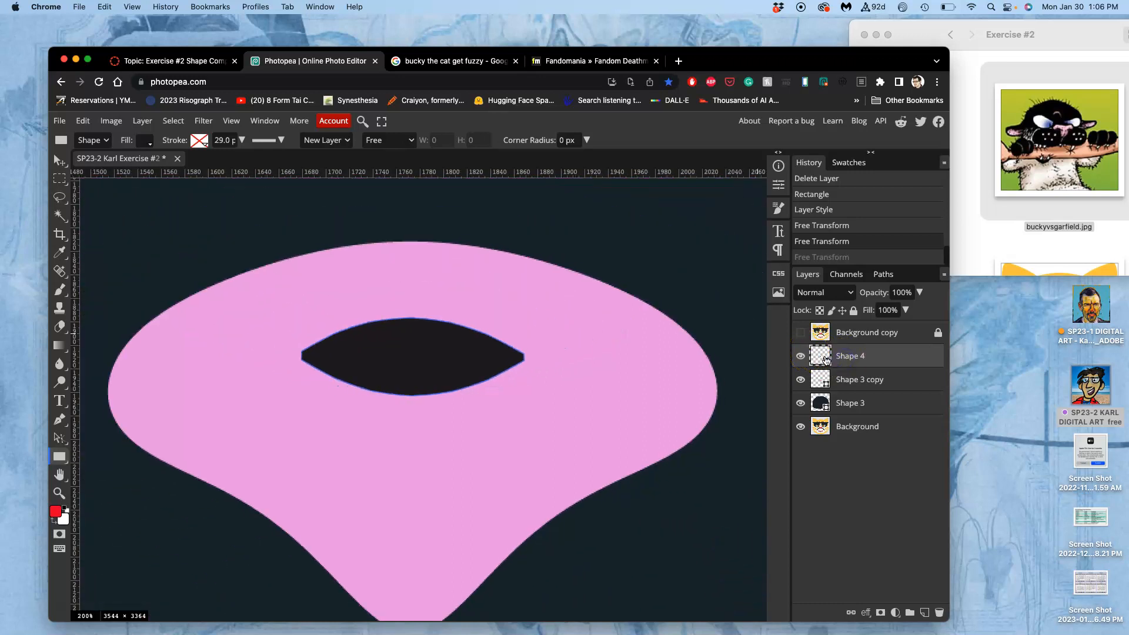
key("super+alt+t")
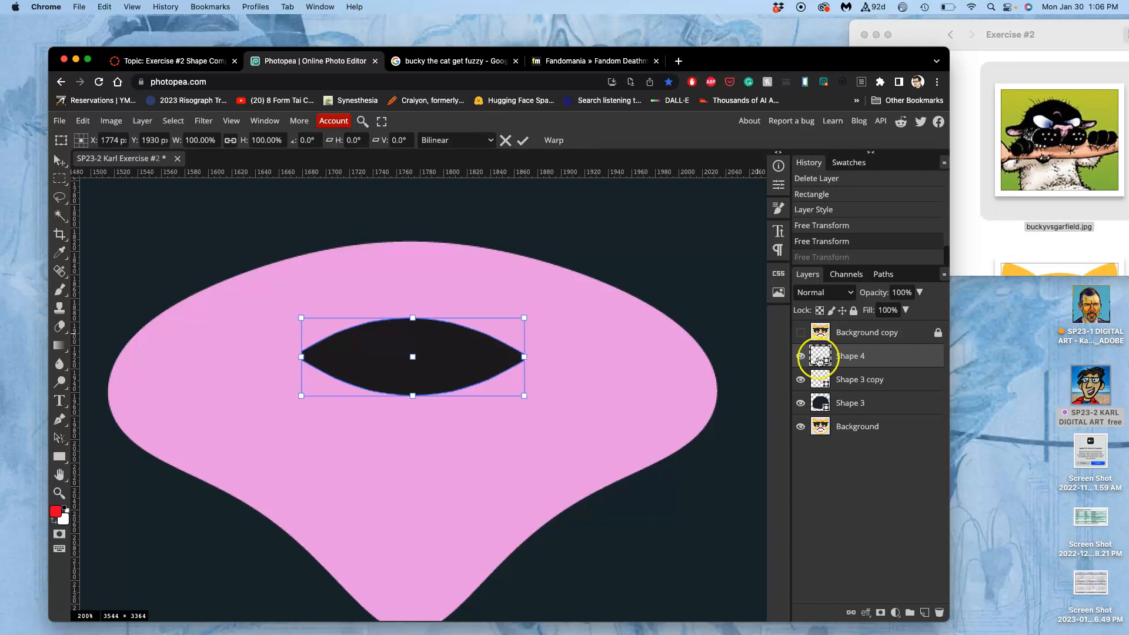
left_click_drag(537, 307, 443, 455)
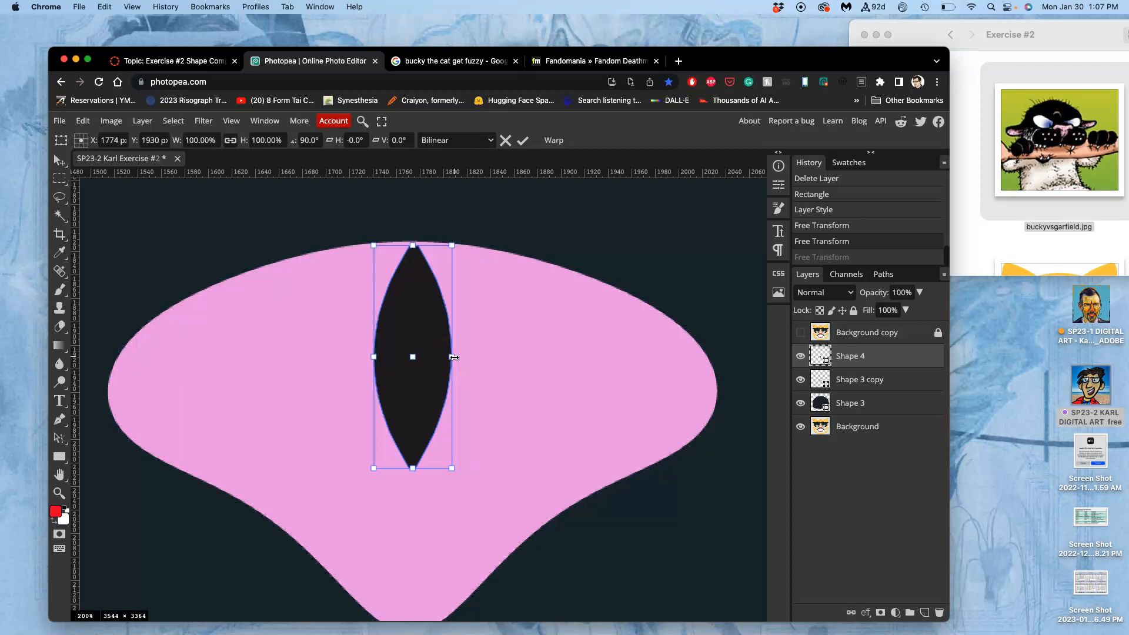
left_click_drag(454, 357, 413, 419)
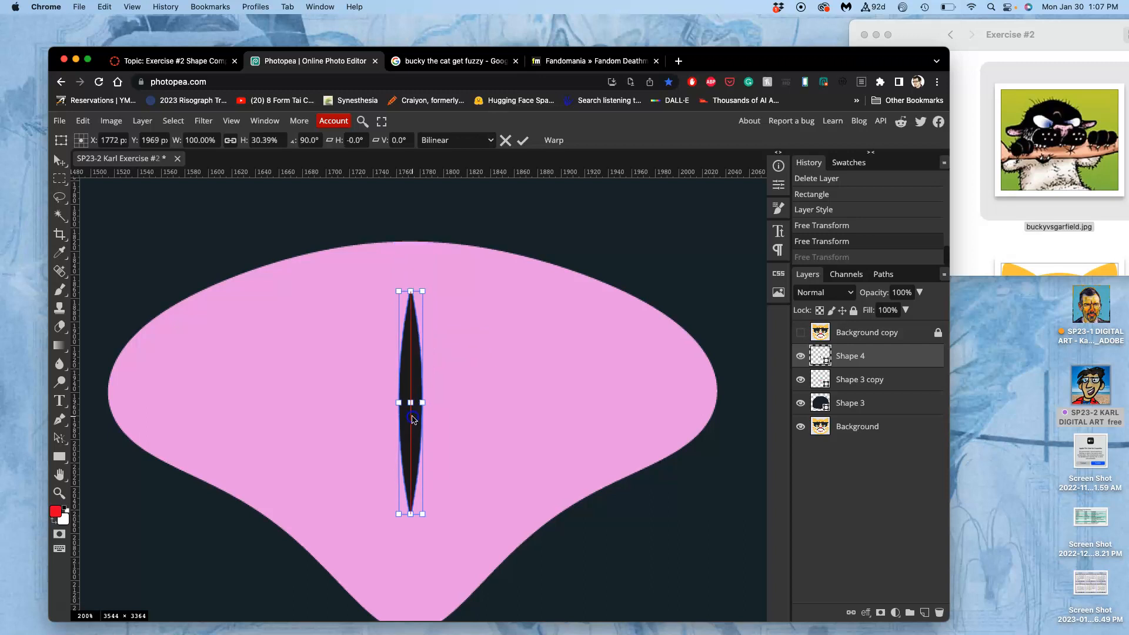
- Stretch the vertical slit to about 166% of its width value so it spans the pink nose, centre it there, and apply the transform
left_click_drag(412, 515, 414, 596)
left_click_drag(412, 494, 413, 524)
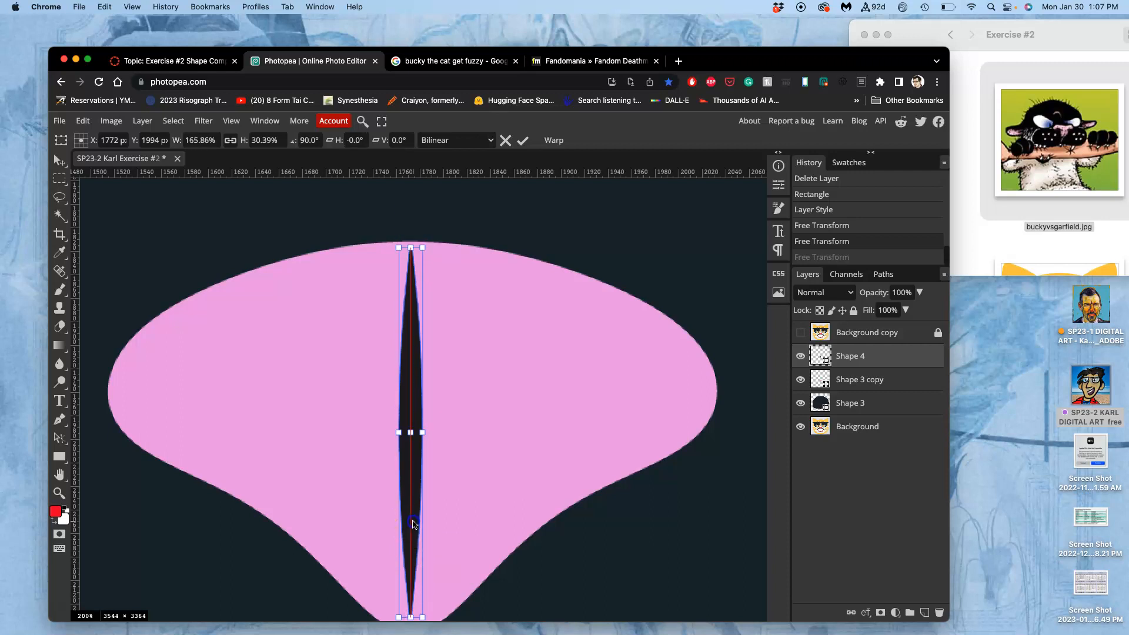
scroll(453, 497, "down", 3)
key("super+minus")
key("super+minus")
key("super+minus")
key("super+minus")
key("super+minus")
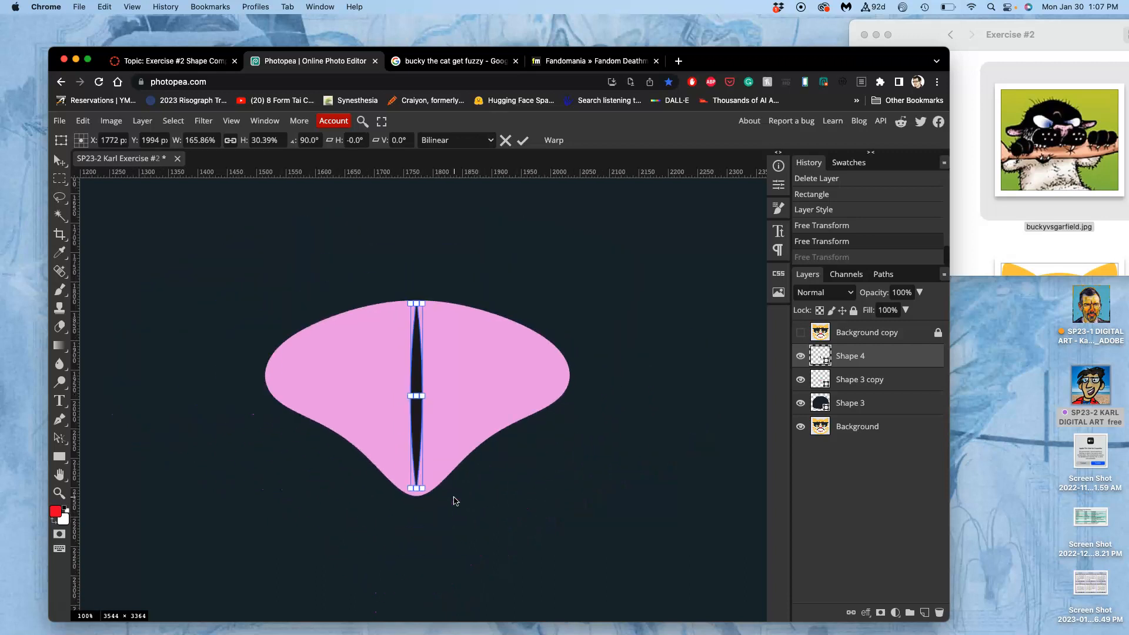
left_click(526, 492)
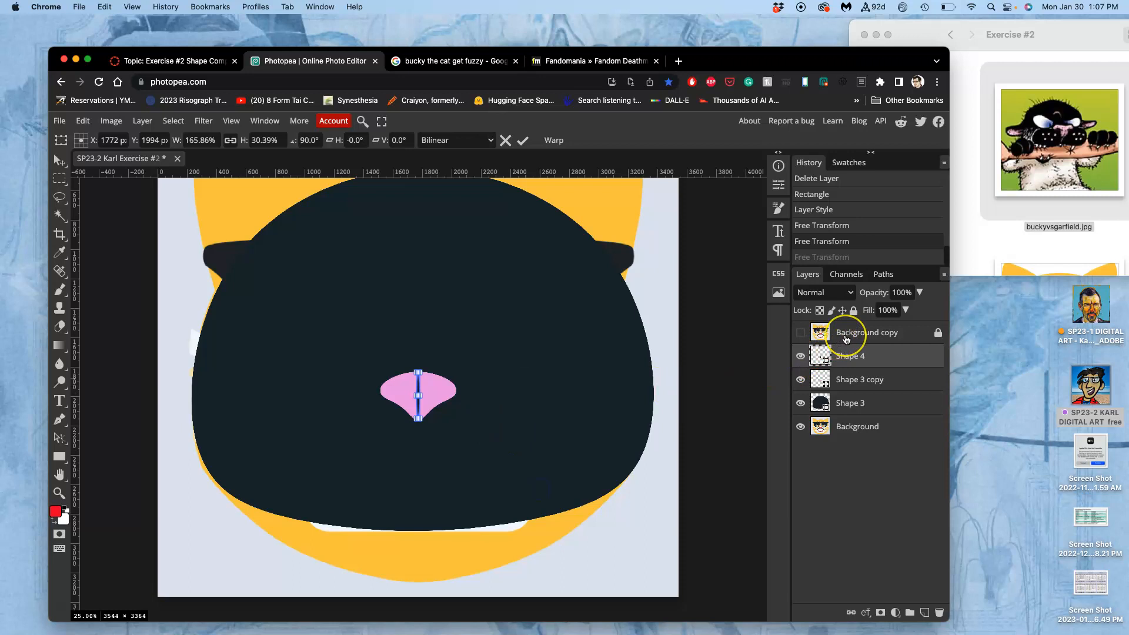
key("Return")
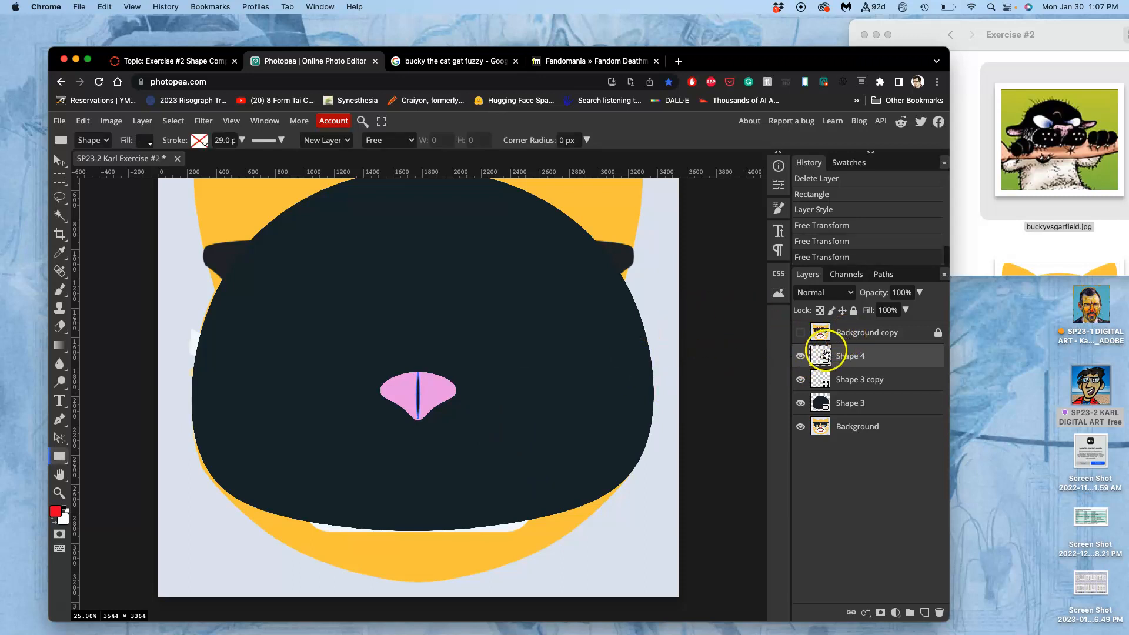
- Show the Background copy layer as a guide and draw a wide ellipse over the cat's left-hand eye
left_click(800, 334)
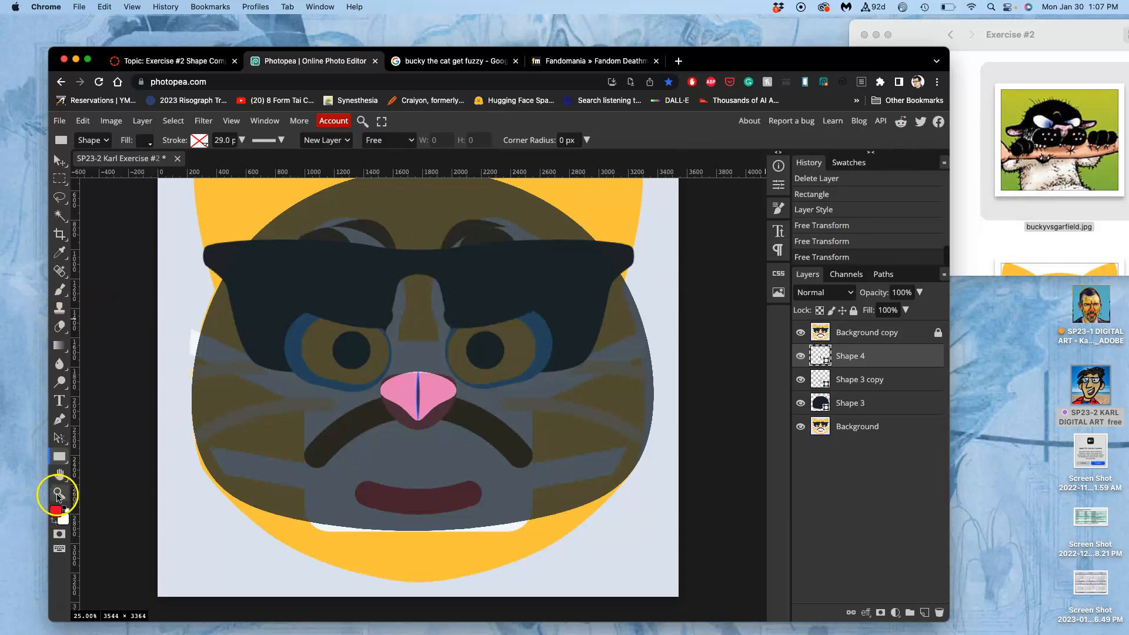
right_click(58, 457)
left_click(97, 475)
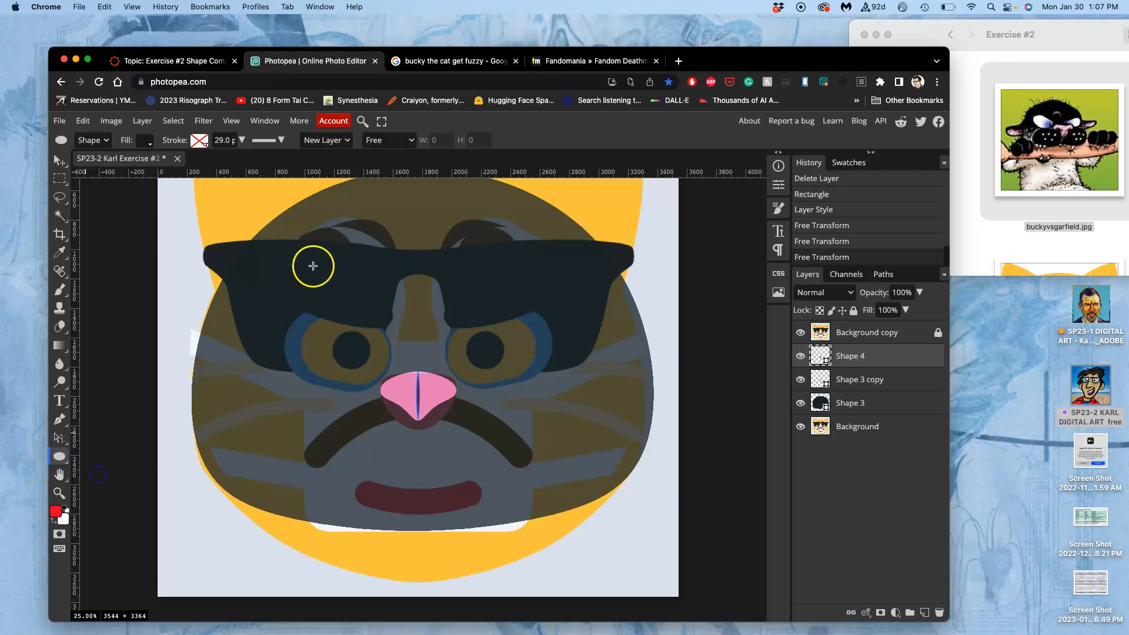
left_click_drag(265, 273, 419, 368)
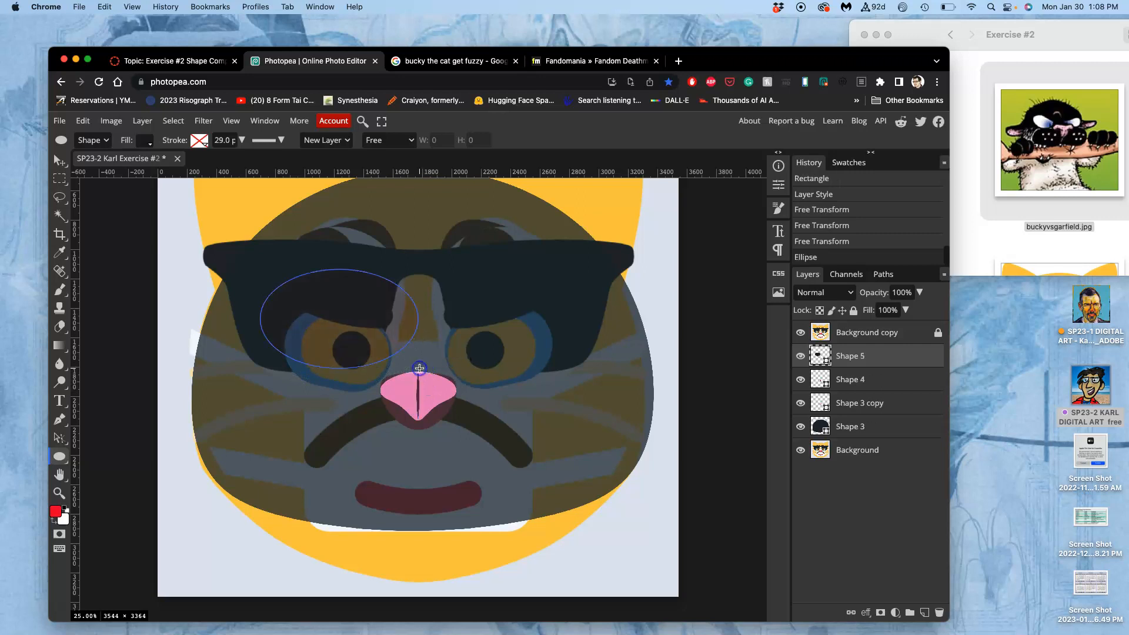
- Change the fill of the new eye ellipse to white, ffffff
double_click(821, 360)
left_click_drag(191, 257, 140, 225)
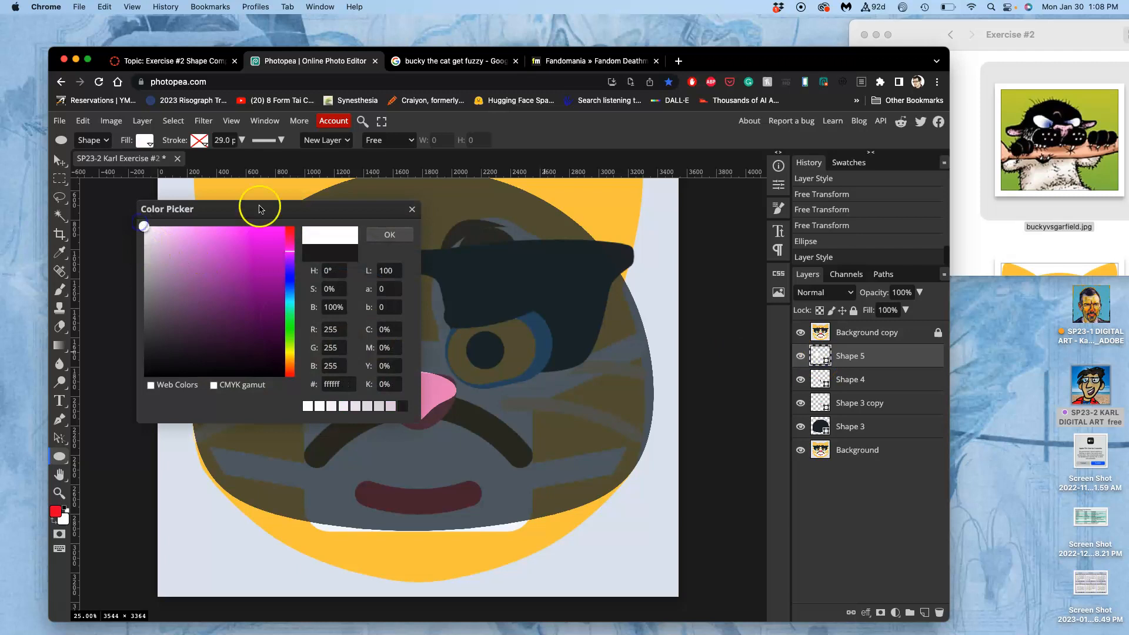
left_click(385, 234)
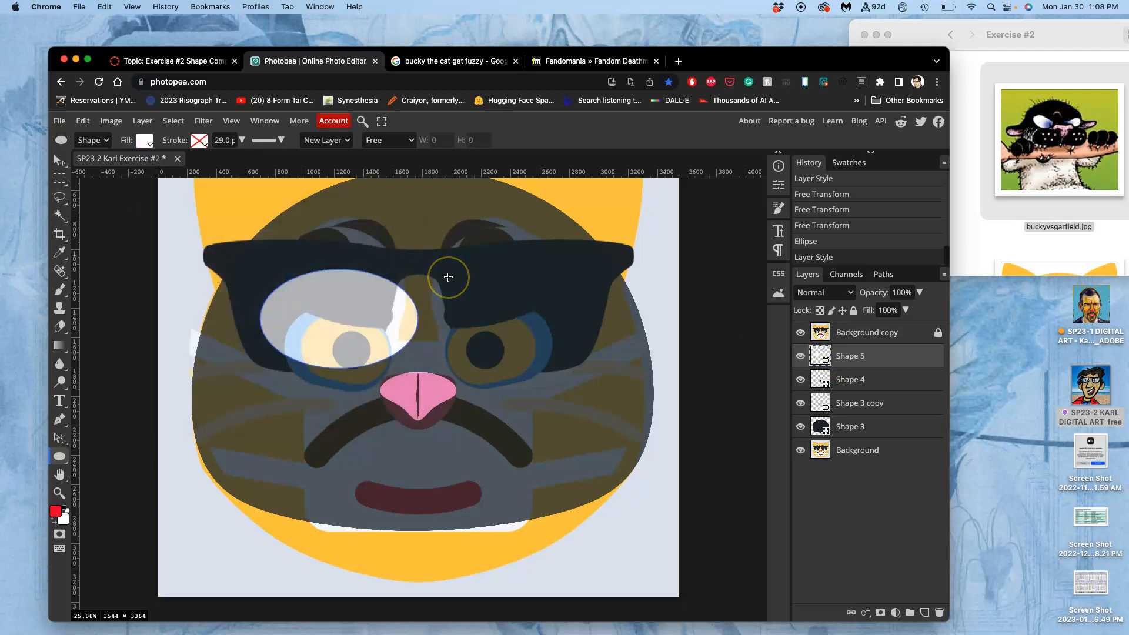
- Rotate the white ellipse about 24° over the left-hand eye and warp its lower inner edge toward the nose
key("alt+super+t")
left_click_drag(433, 265, 368, 351)
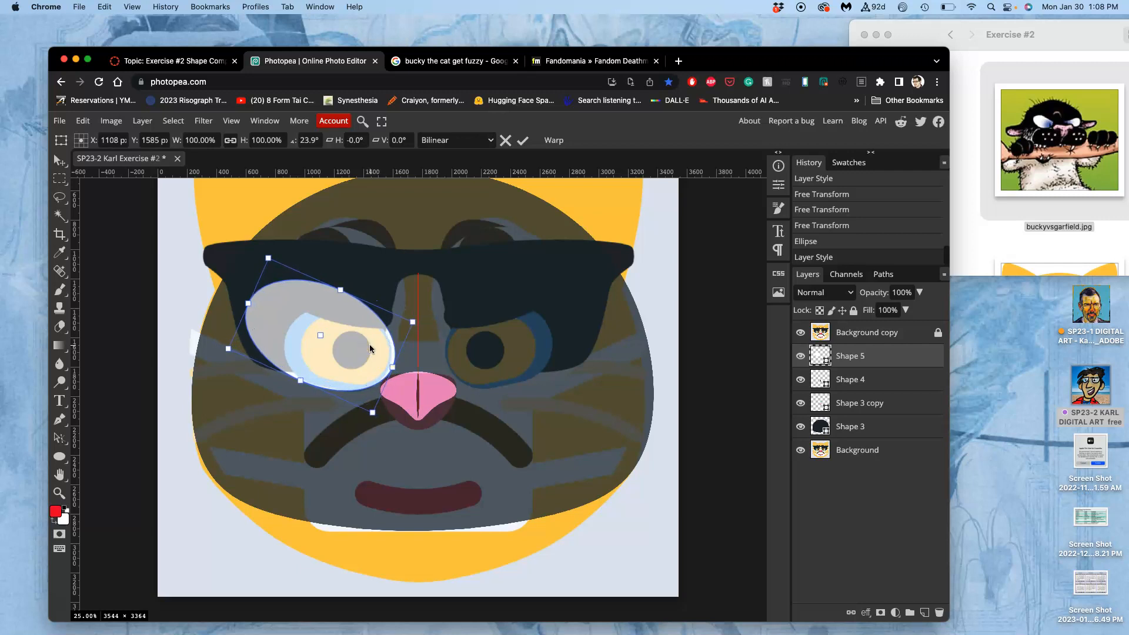
right_click(369, 349)
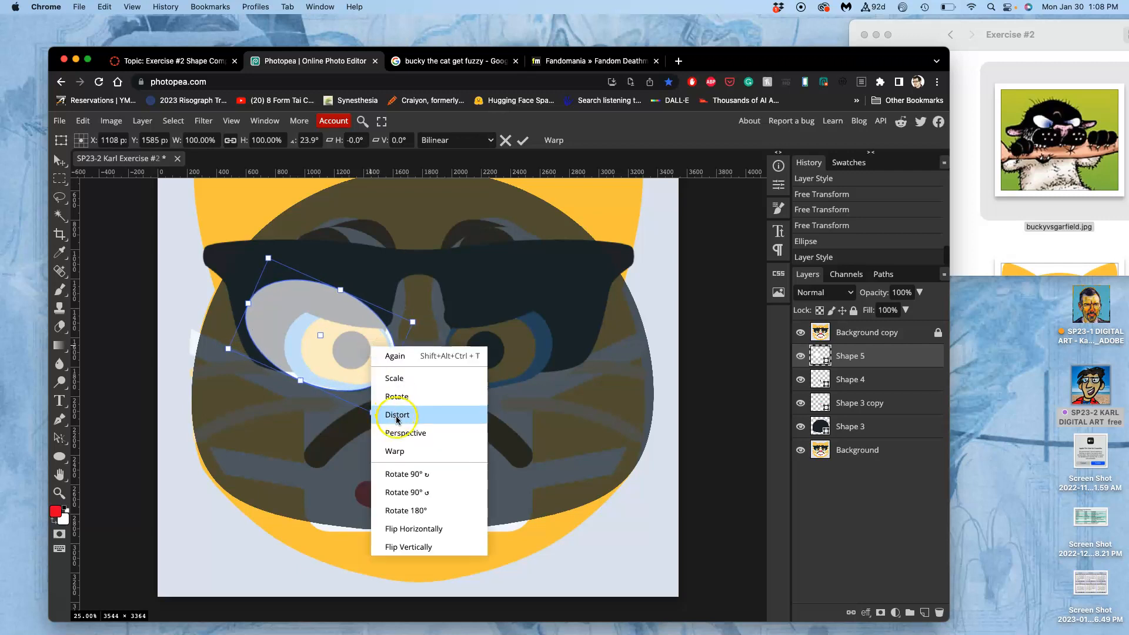
left_click(392, 446)
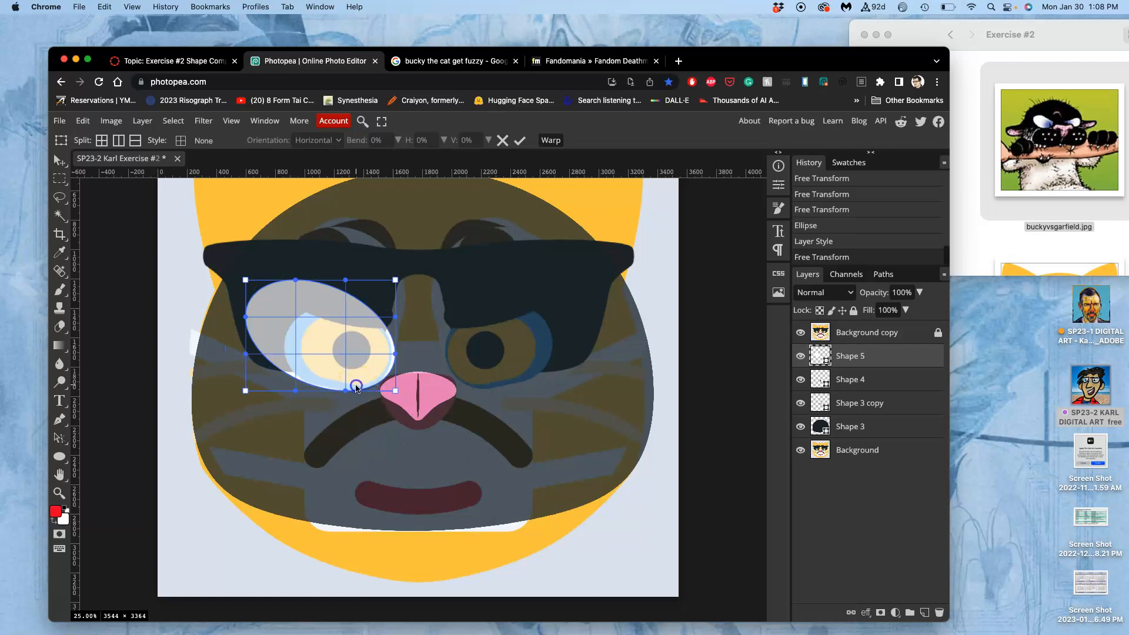
left_click_drag(359, 385, 367, 396)
mouse_move(395, 342)
left_mouse_down()
mouse_move(374, 345)
mouse_move(378, 333)
left_mouse_up()
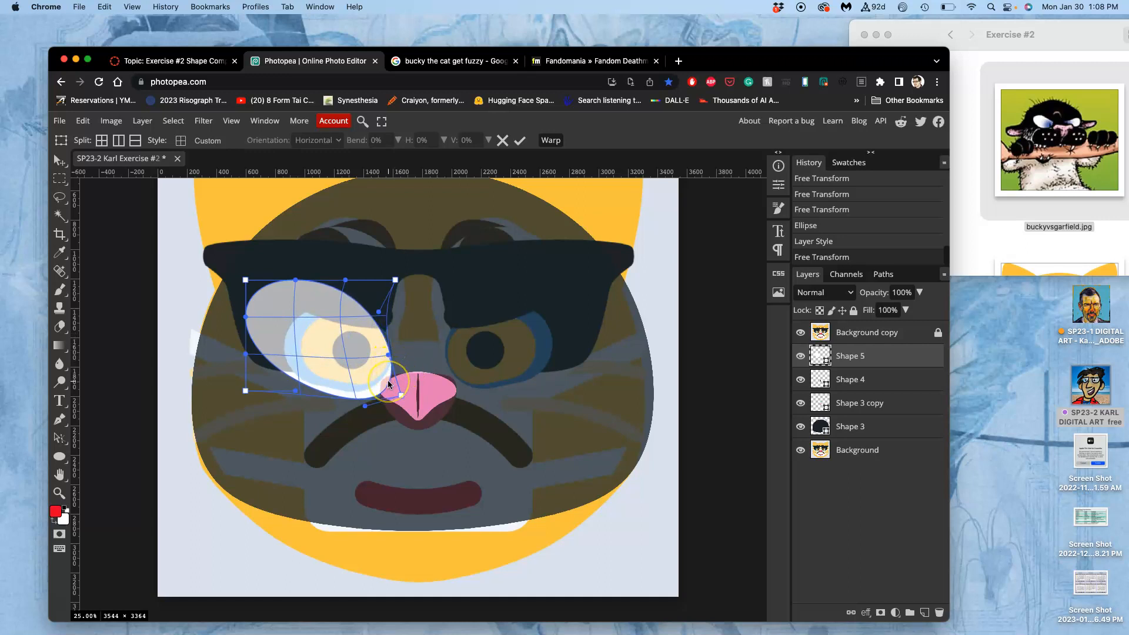
left_click_drag(387, 382, 344, 377)
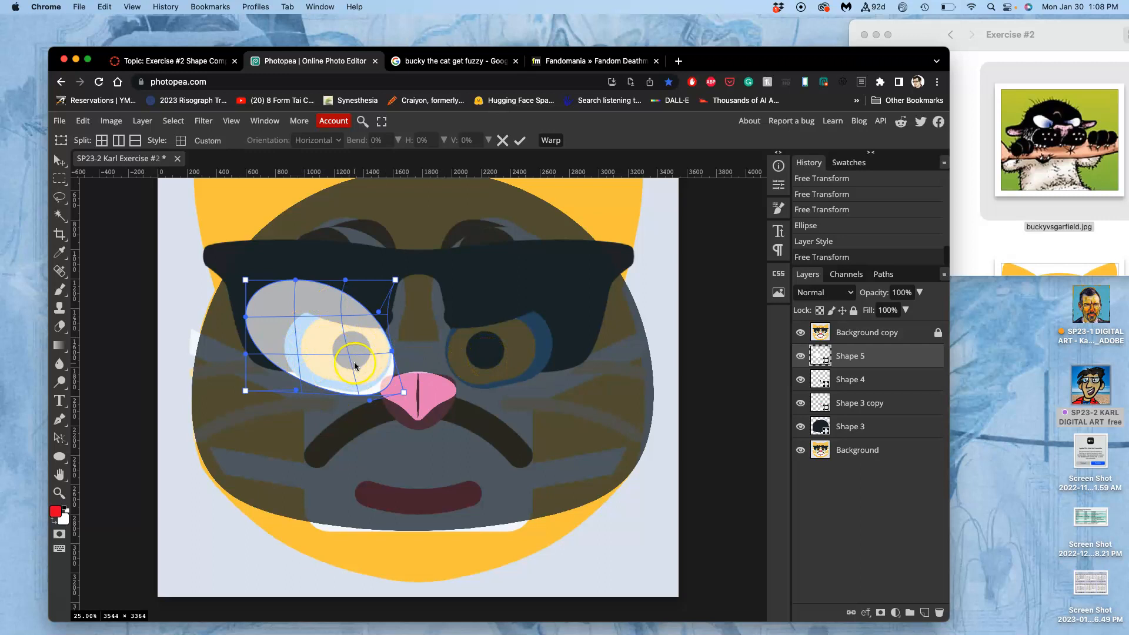
key("Return")
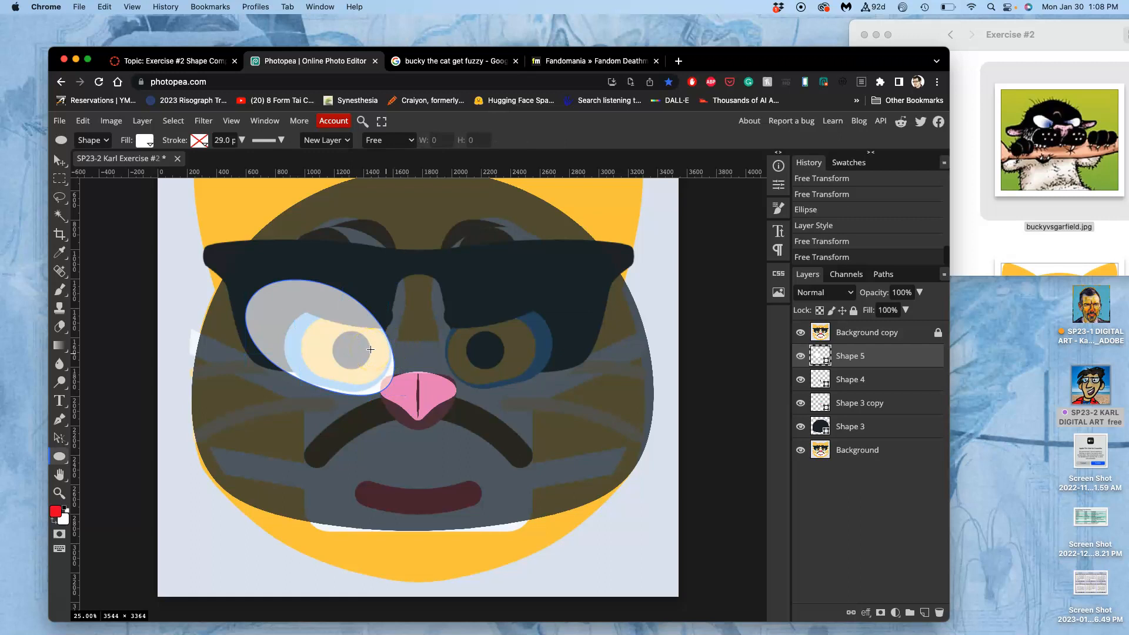
- Duplicate the white eye shape, flip the copy horizontally, and place it over the right-hand eye
key("super+j")
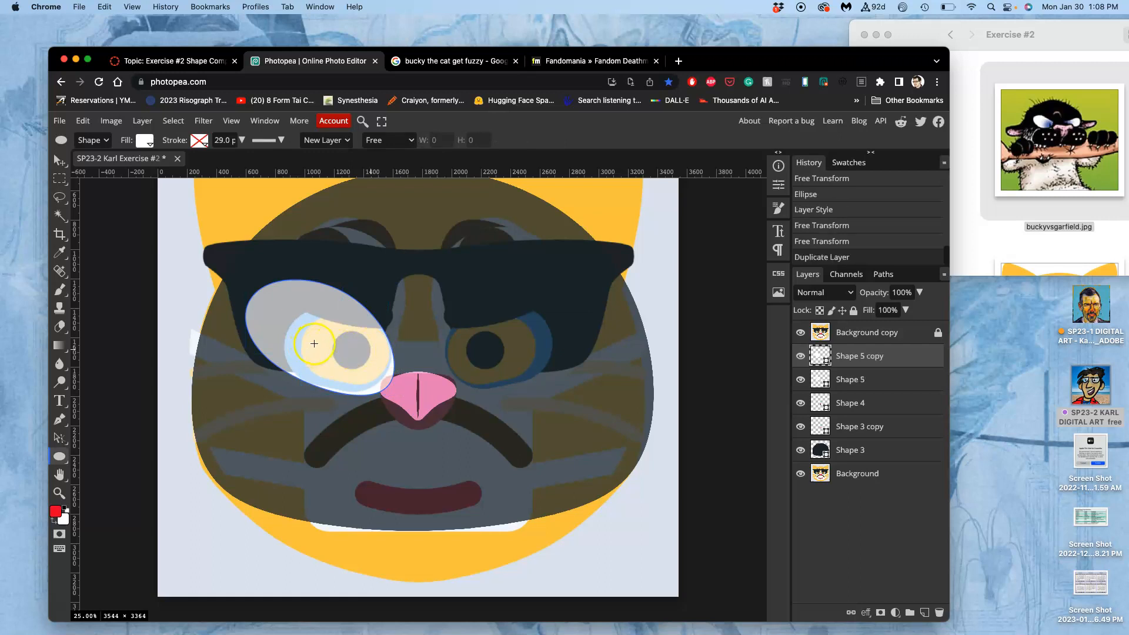
key("super+t")
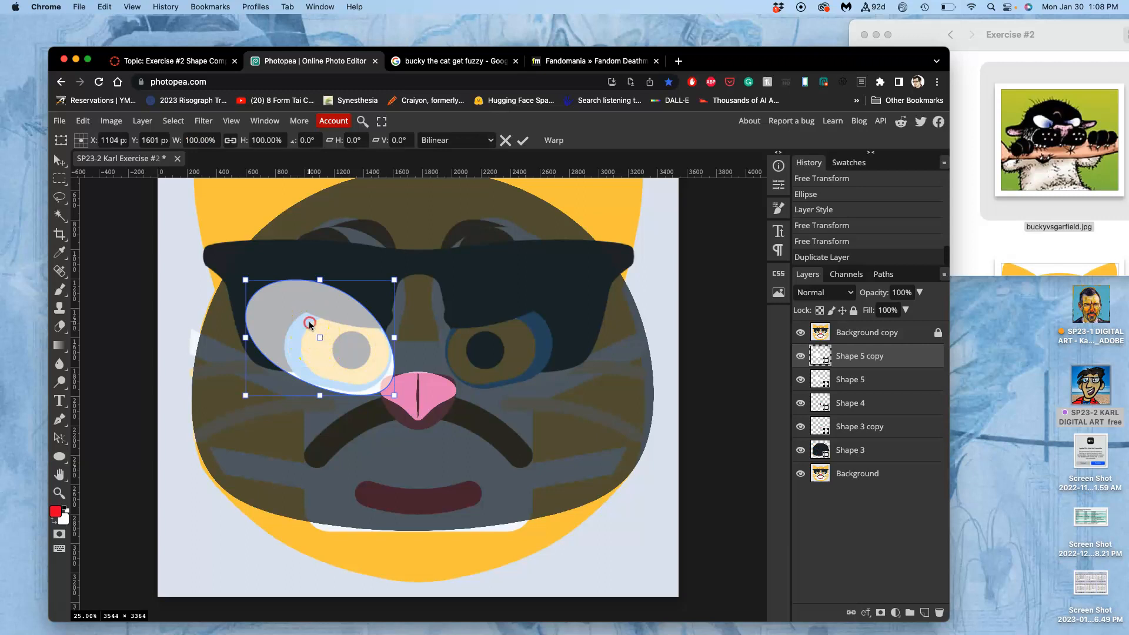
right_click(310, 324)
left_click(348, 506)
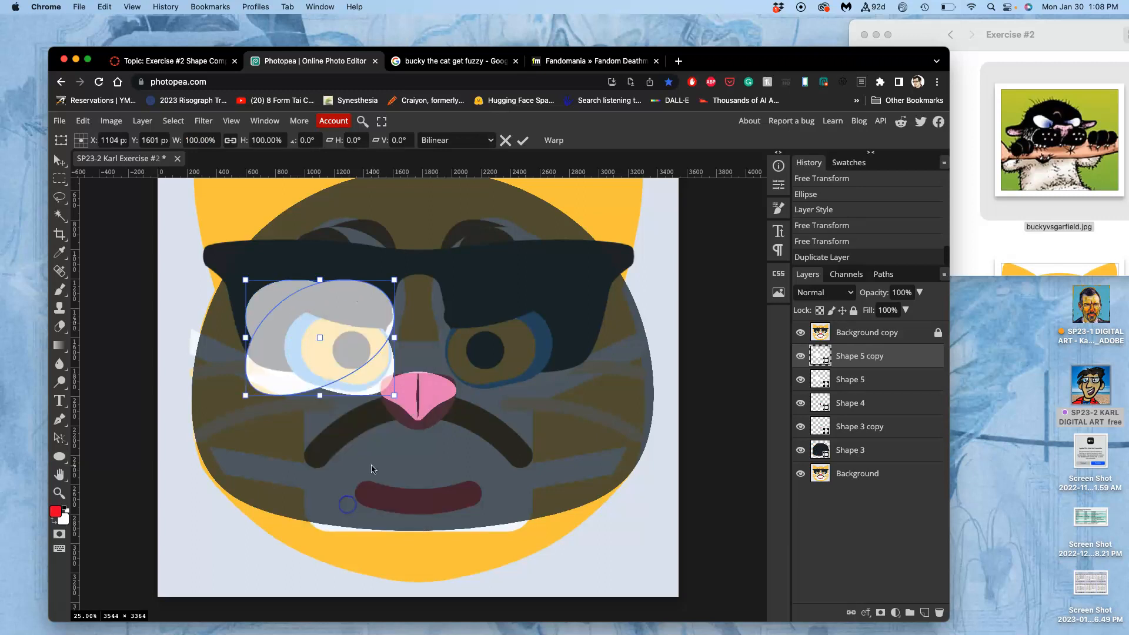
left_click_drag(304, 350, 499, 345)
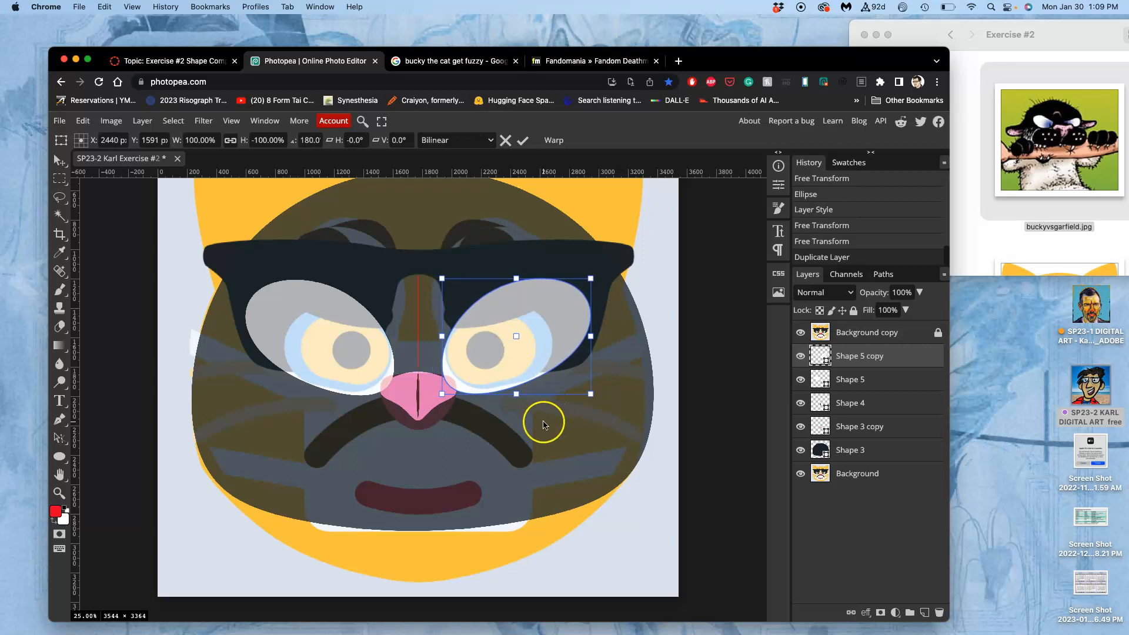
key("Return")
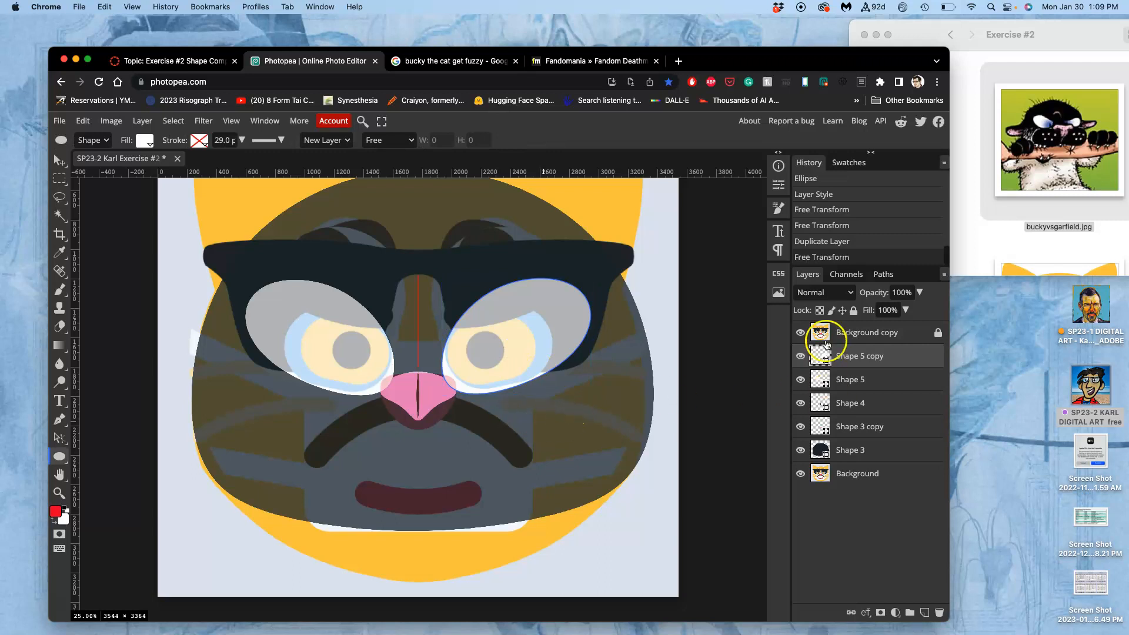
- Hide the Background copy layer and lower the white eyes, placing Shape 5 copy below Shape 4 and Shape 5 below Shape 3 copy
left_click(801, 333)
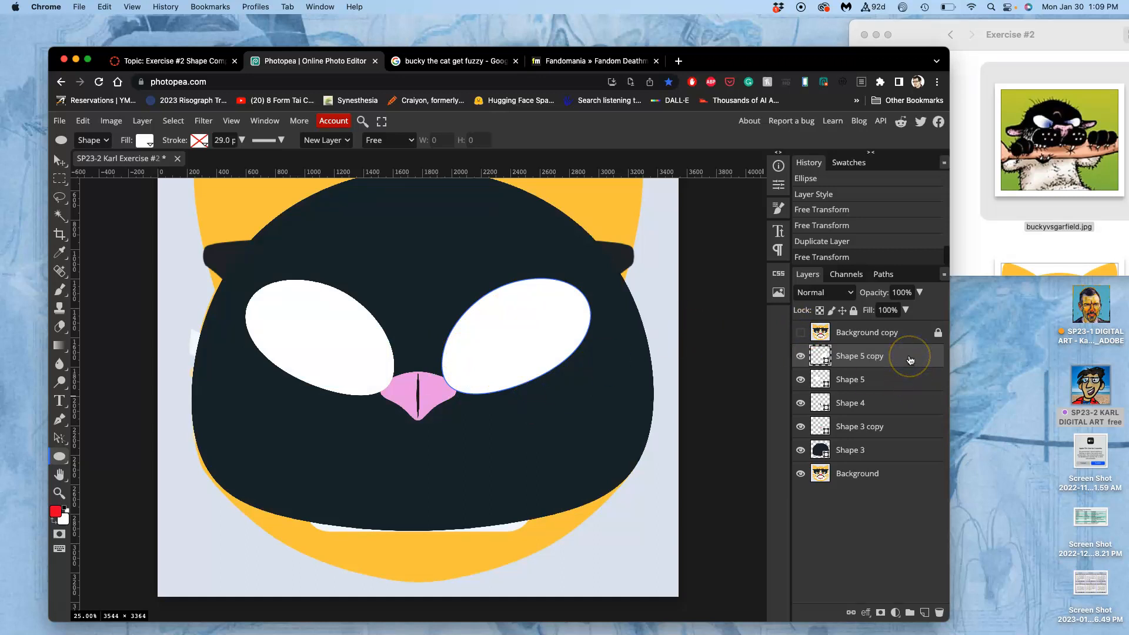
left_click_drag(905, 359, 894, 415)
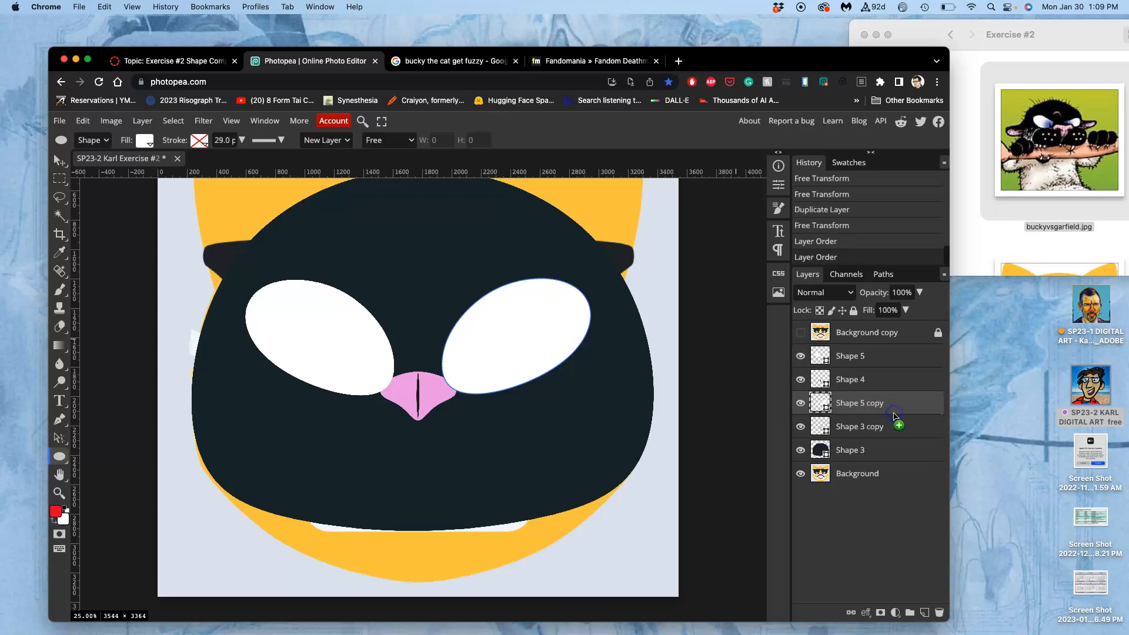
left_click(886, 357)
key("super+bracketleft")
key("super+bracketleft")
key("super+bracketleft")
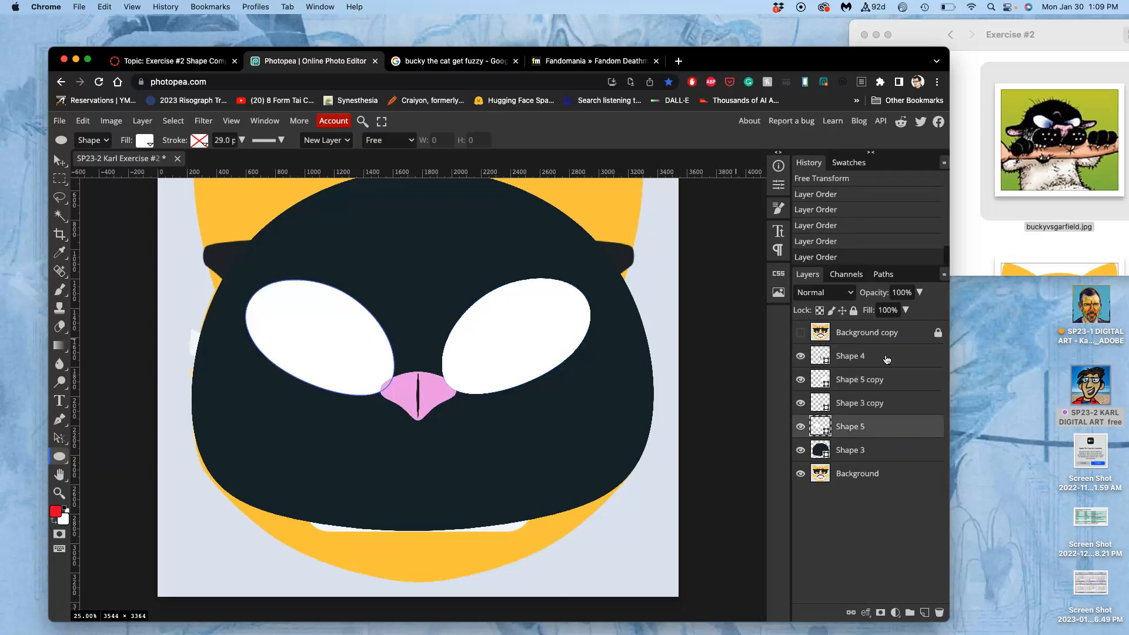
- Send the nose slit layer, Shape 4, down the stack to beneath the Background layer
left_click(873, 358)
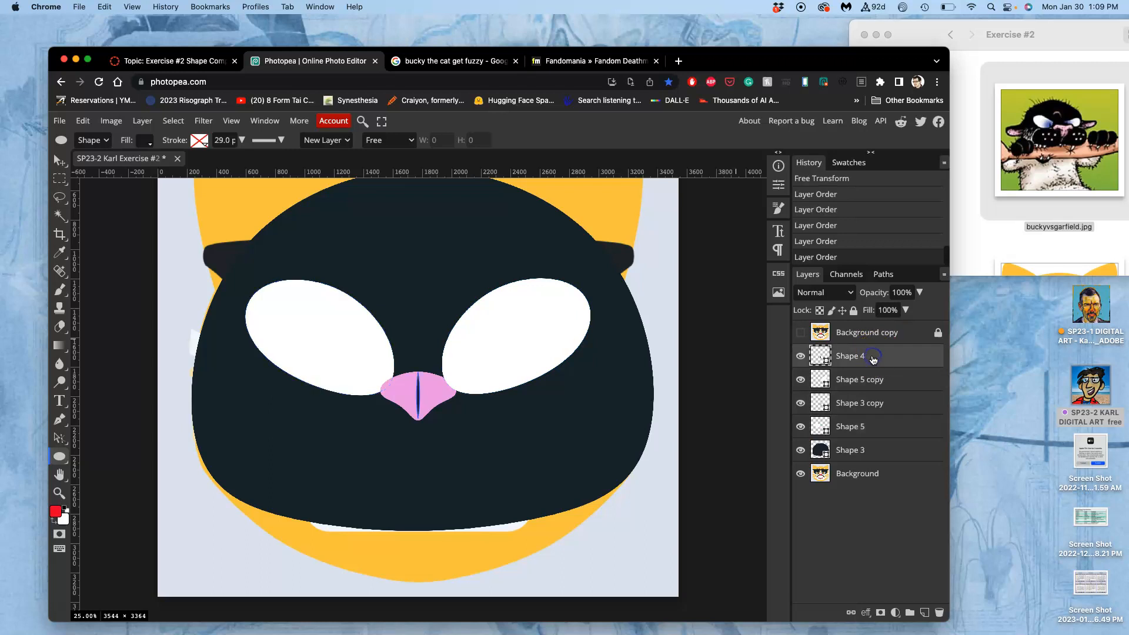
key("super+bracketleft")
key("super+bracketleft")
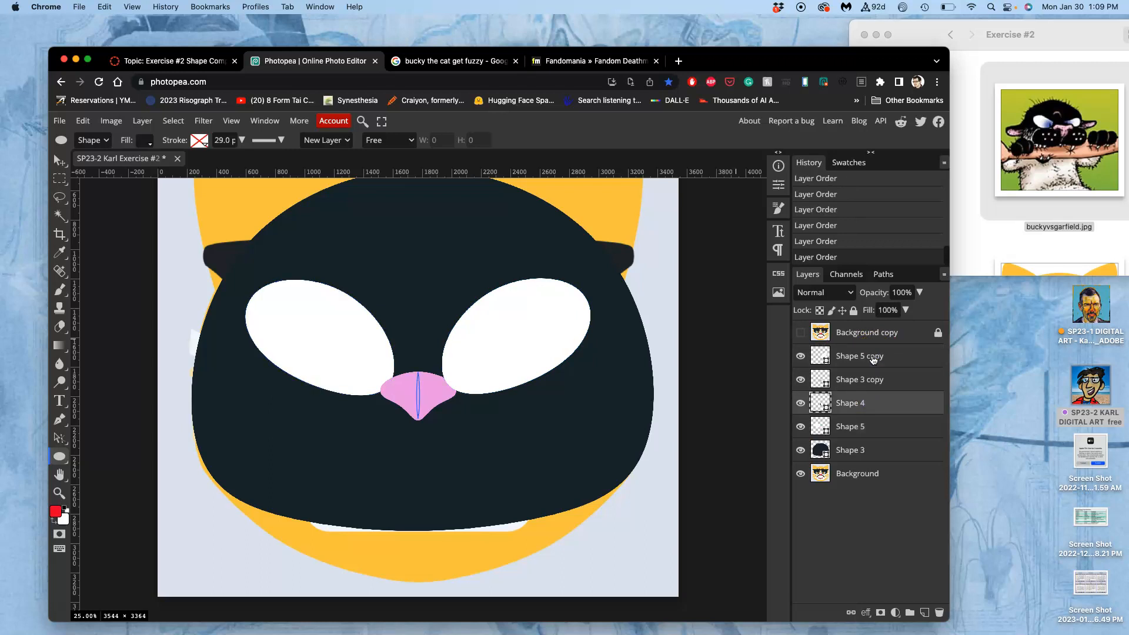
key("super+bracketleft")
key("super+bracketleft")
key("super+bracketleft")
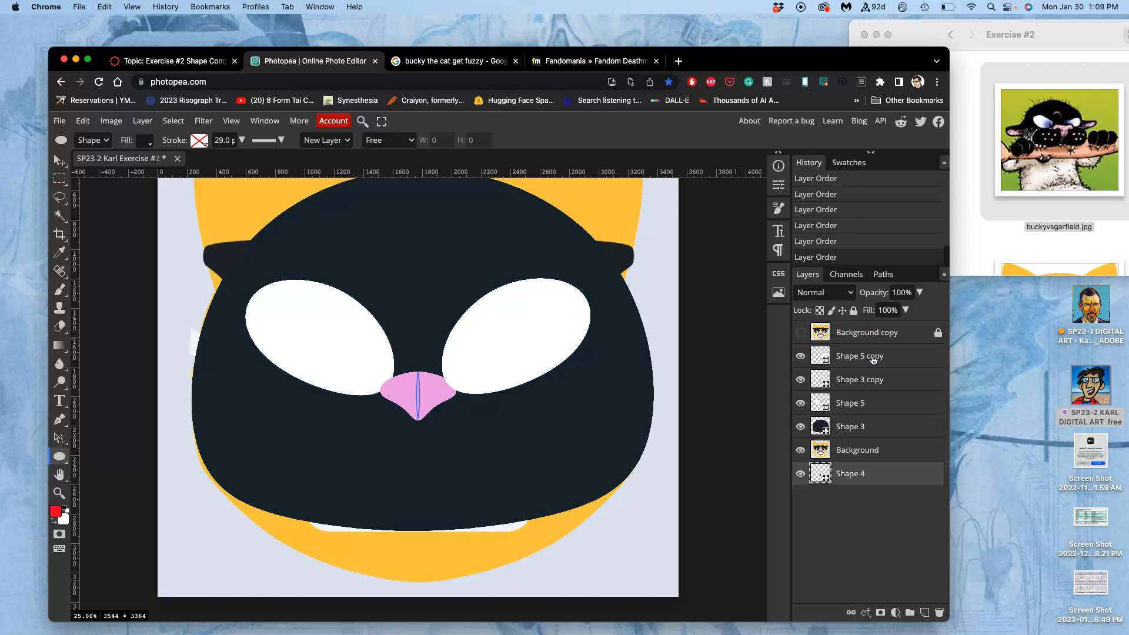
- Raise the nose slit layer, Shape 4, back up the stack to directly below Background copy
left_click(800, 475)
left_click(843, 473)
key("super+bracketright")
key("super+bracketright")
key("super+bracketright")
key("super+bracketright")
key("super+bracketright")
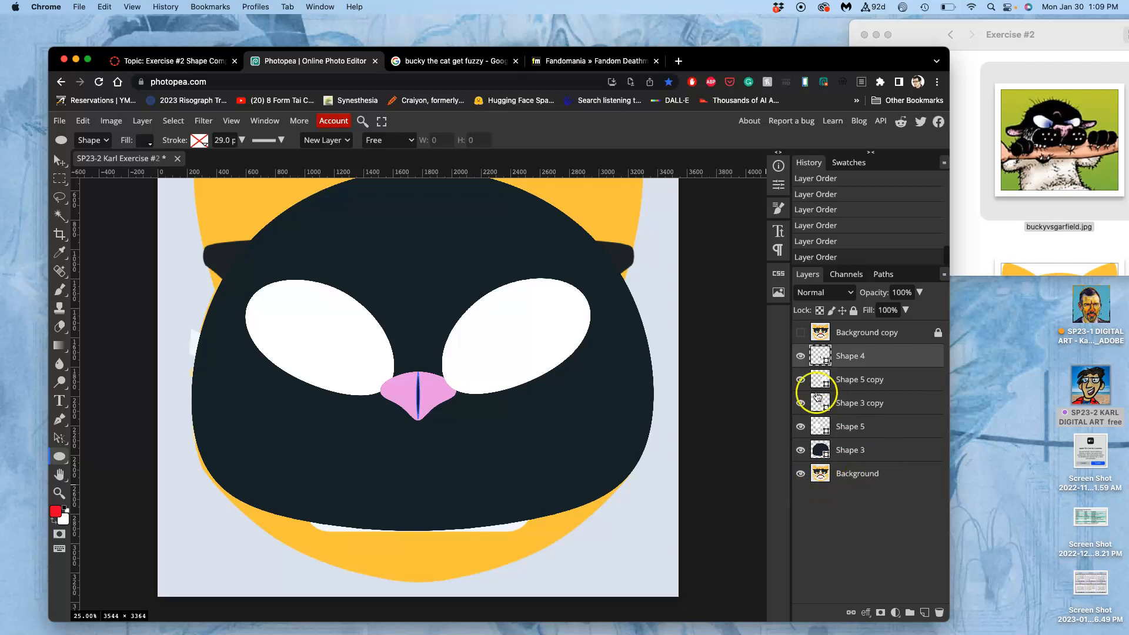
- Move the right-hand eye layer, Shape 5 copy, below the pink nose layer, Shape 3 copy
left_click(801, 379)
left_click(800, 380)
left_click(842, 382)
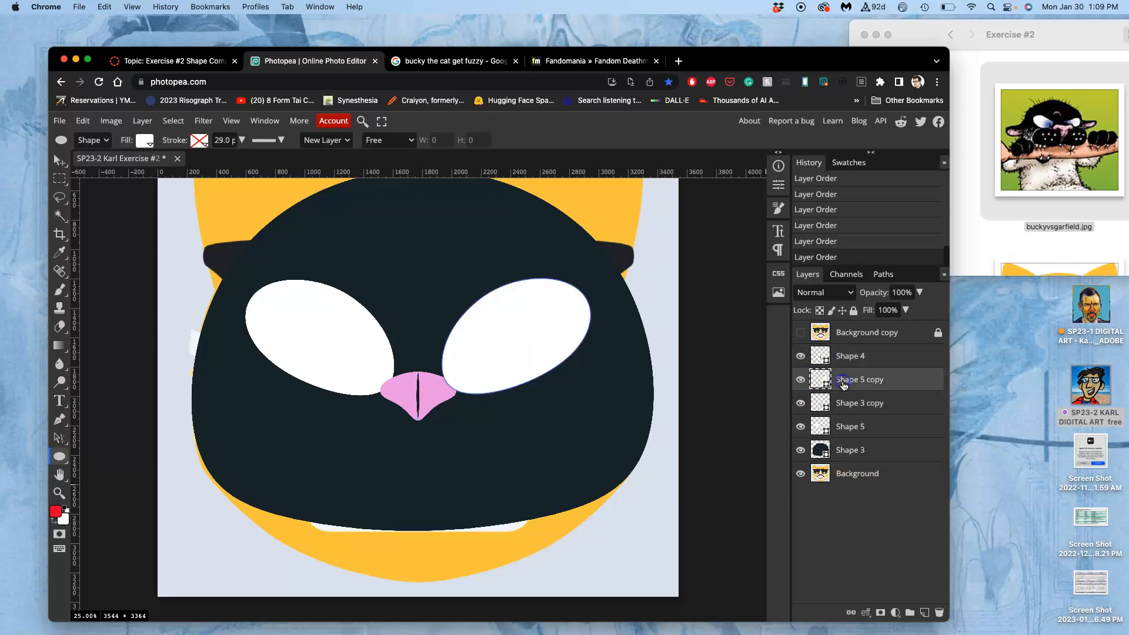
left_click_drag(843, 384, 844, 410)
left_click(713, 401)
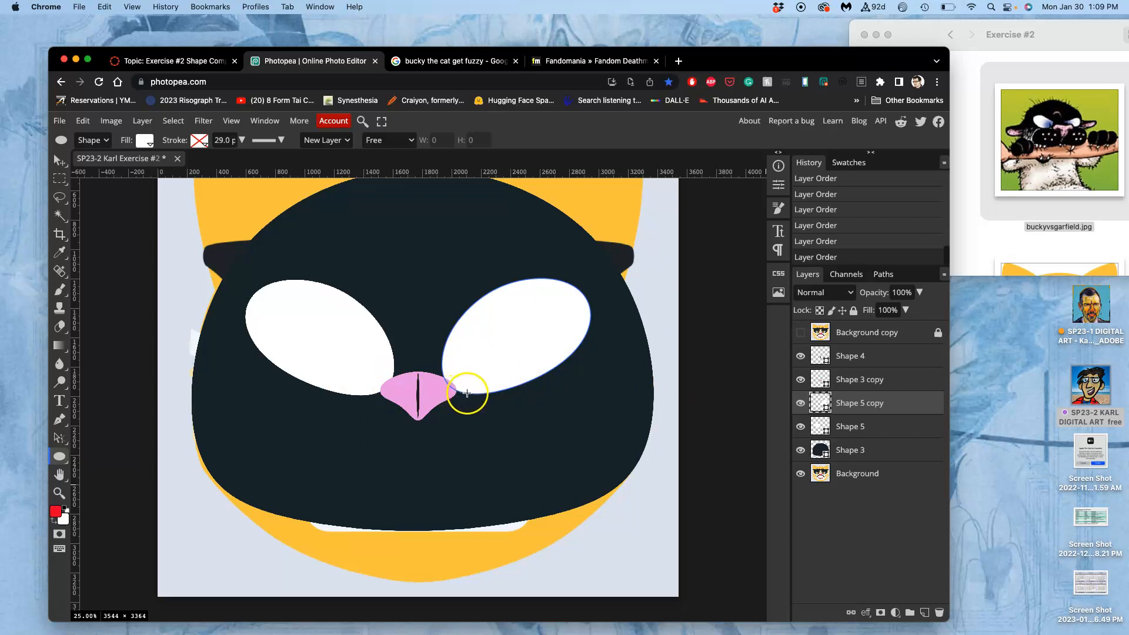
- Select the Background layer and inspect the nose and eyes up close, followed by the whole face
left_click(891, 478)
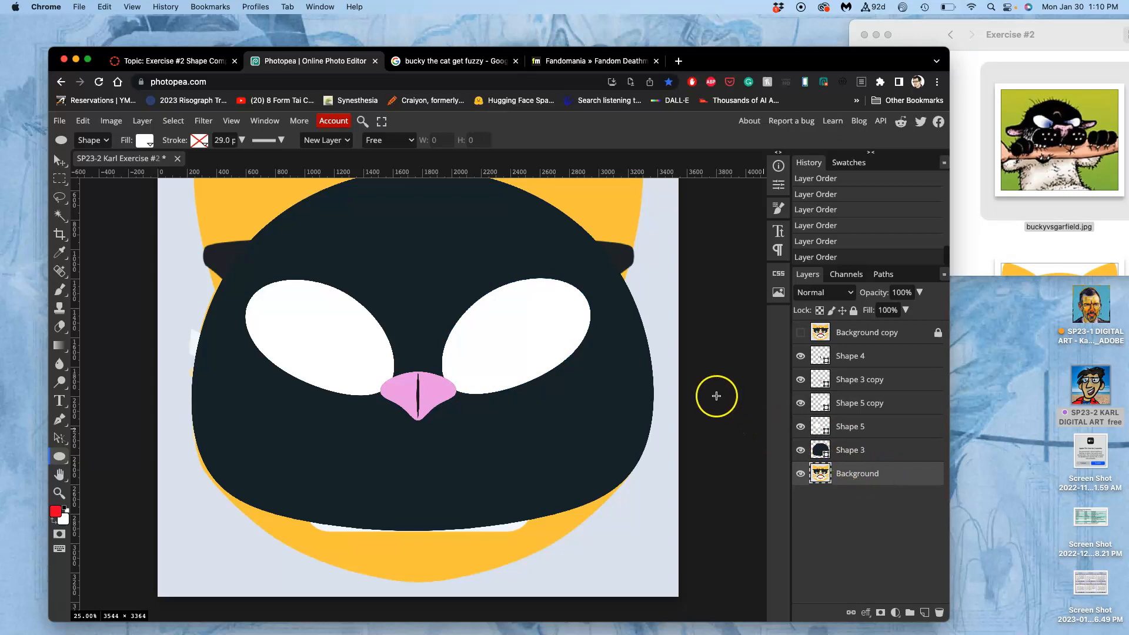
key("super+equal")
key("super+equal")
key("super+equal")
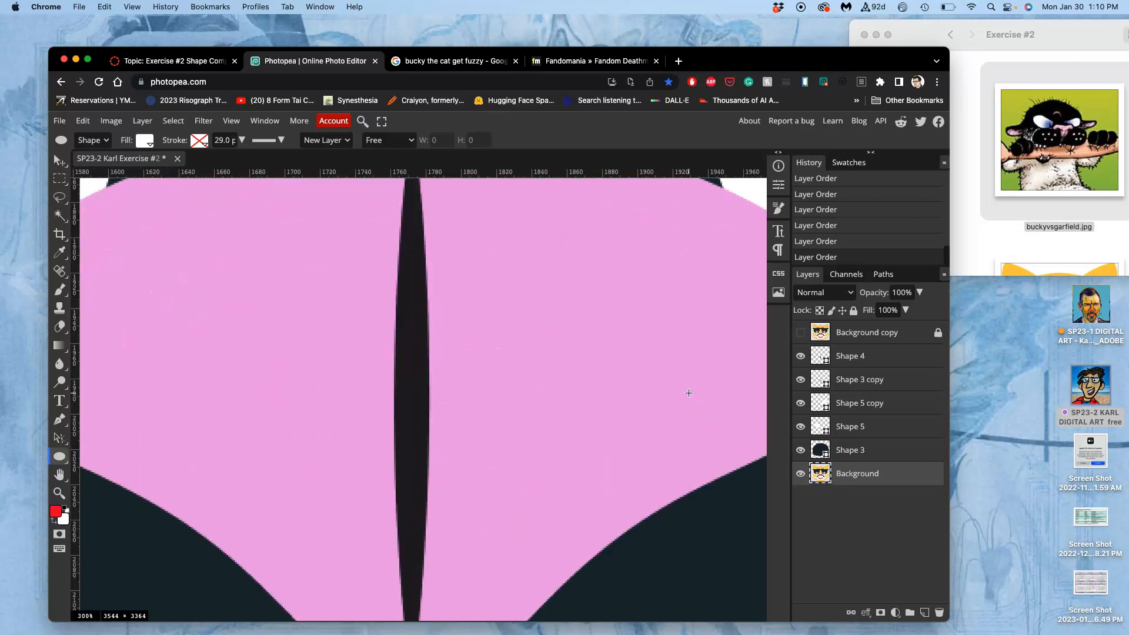
key("super+minus")
key("super+minus")
key("super+minus")
key("super+minus")
key("super+minus")
key("super+minus")
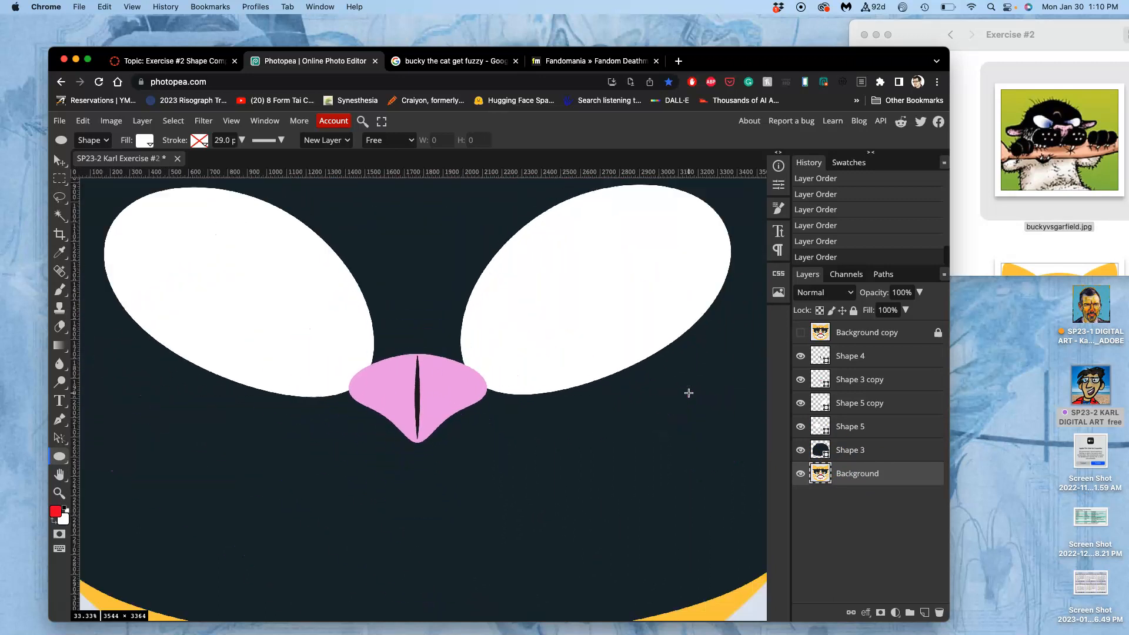
key("super+minus")
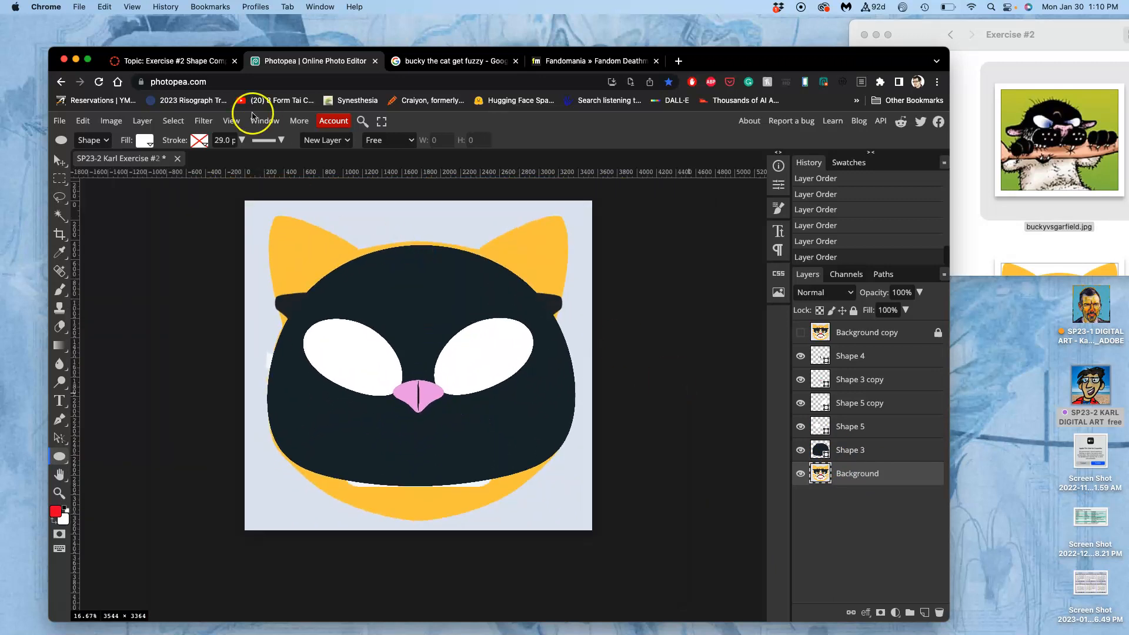
- Check the document's image size with its dimensions in inches, keeping the size as it is
left_click(115, 122)
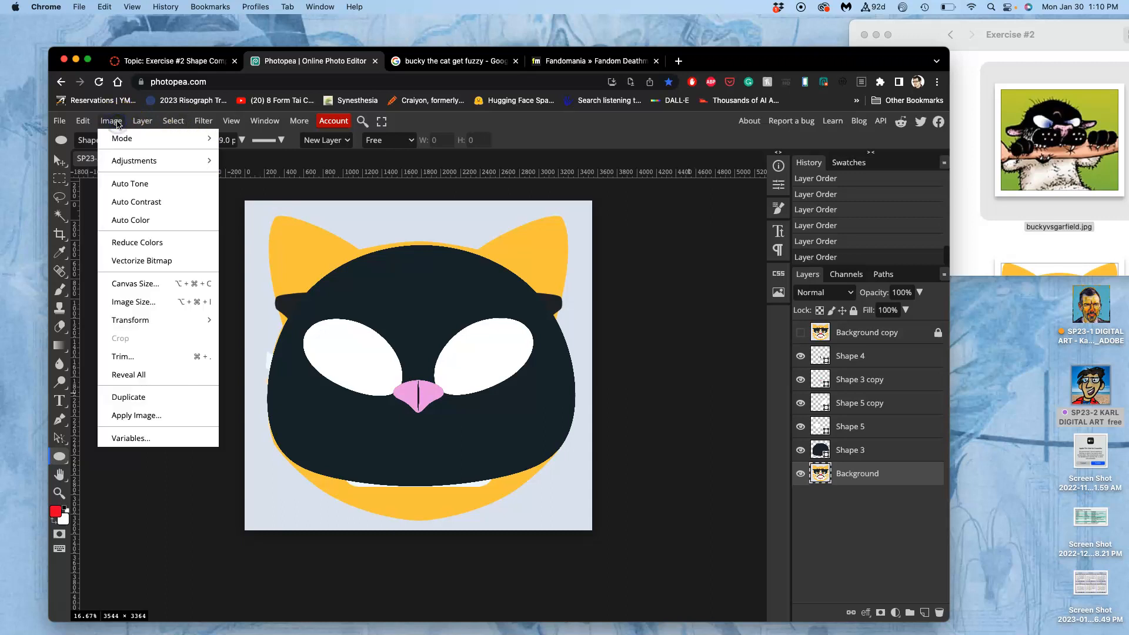
left_click(143, 301)
left_click(220, 333)
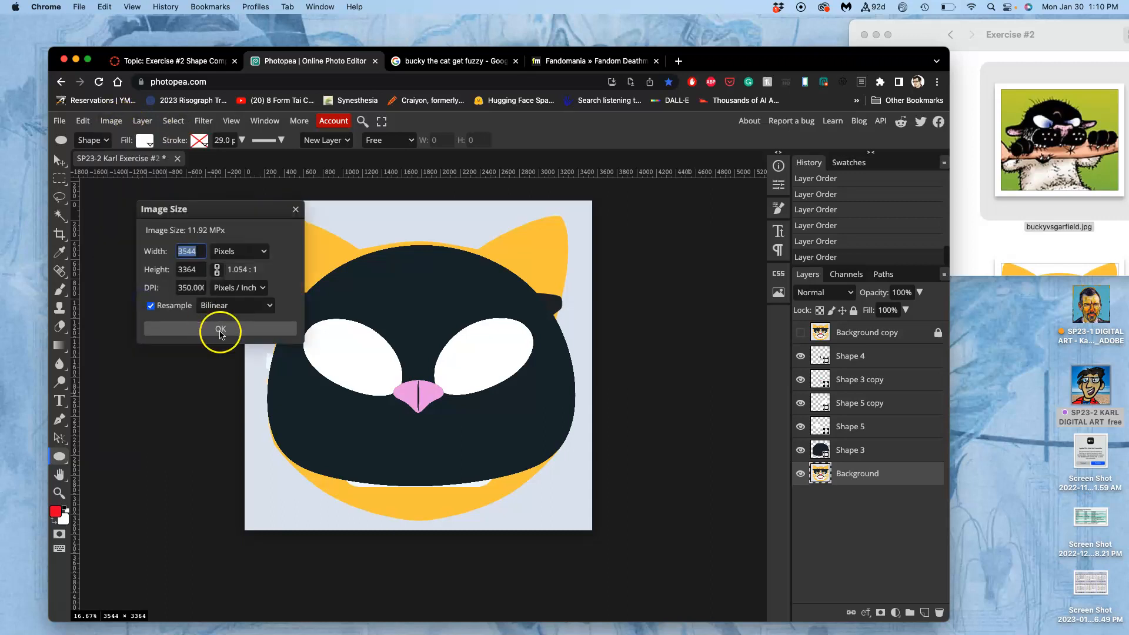
left_click(233, 251)
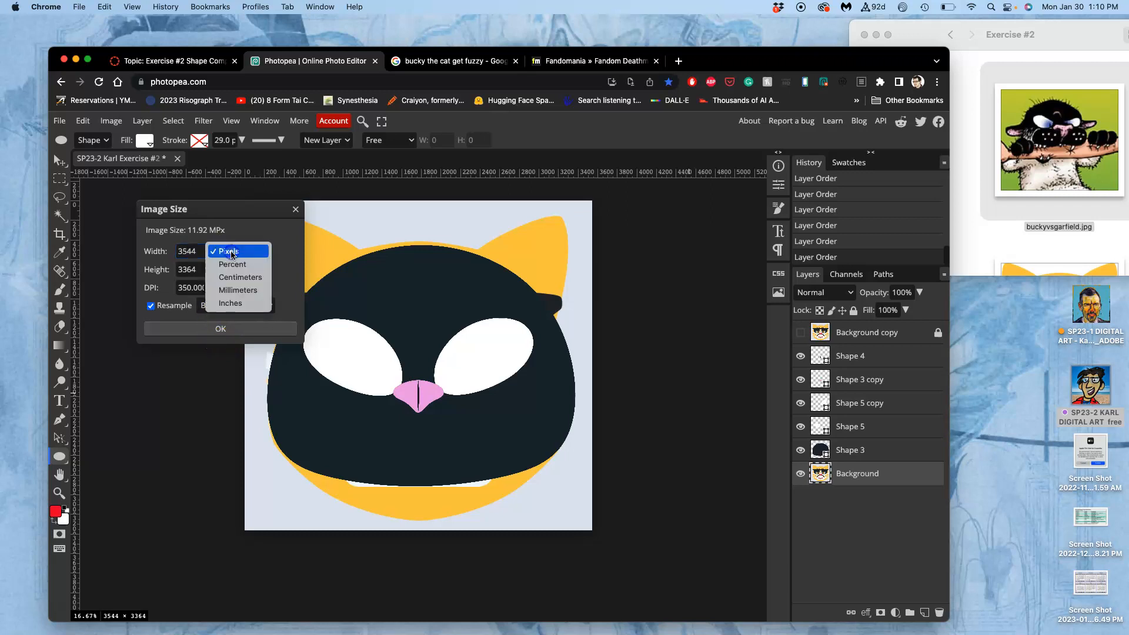
left_click(233, 303)
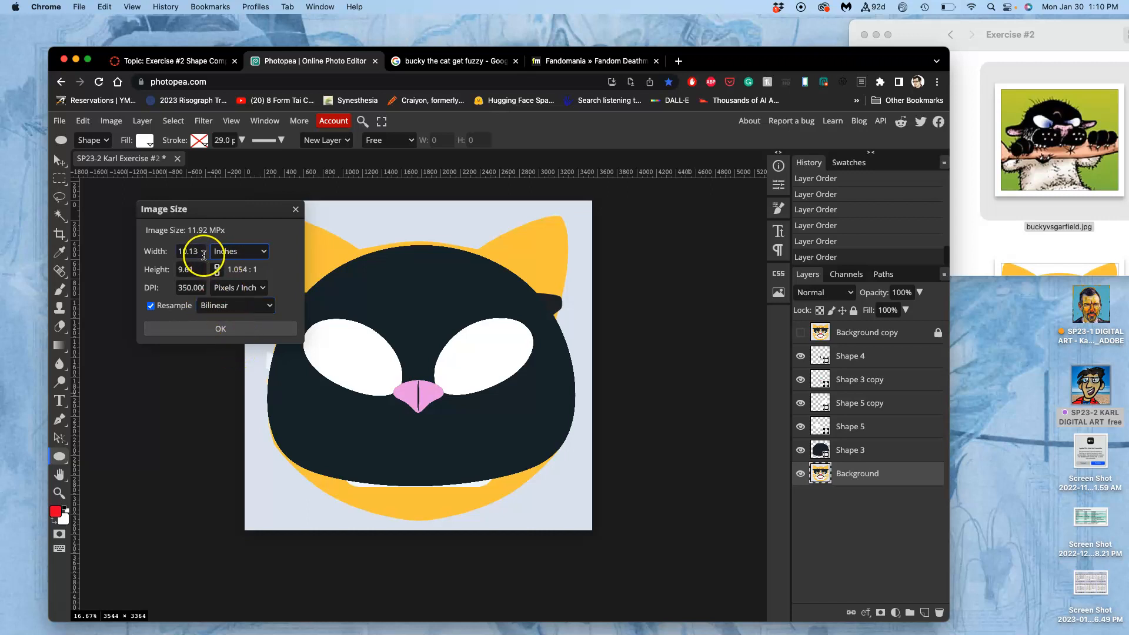
left_click(195, 271)
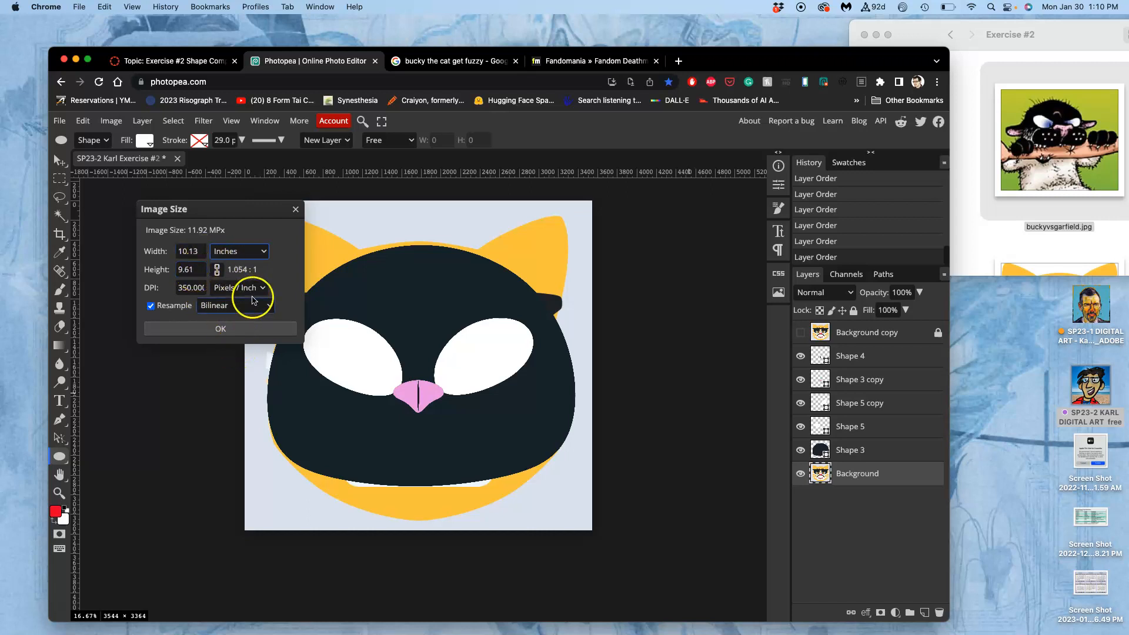
left_click(244, 329)
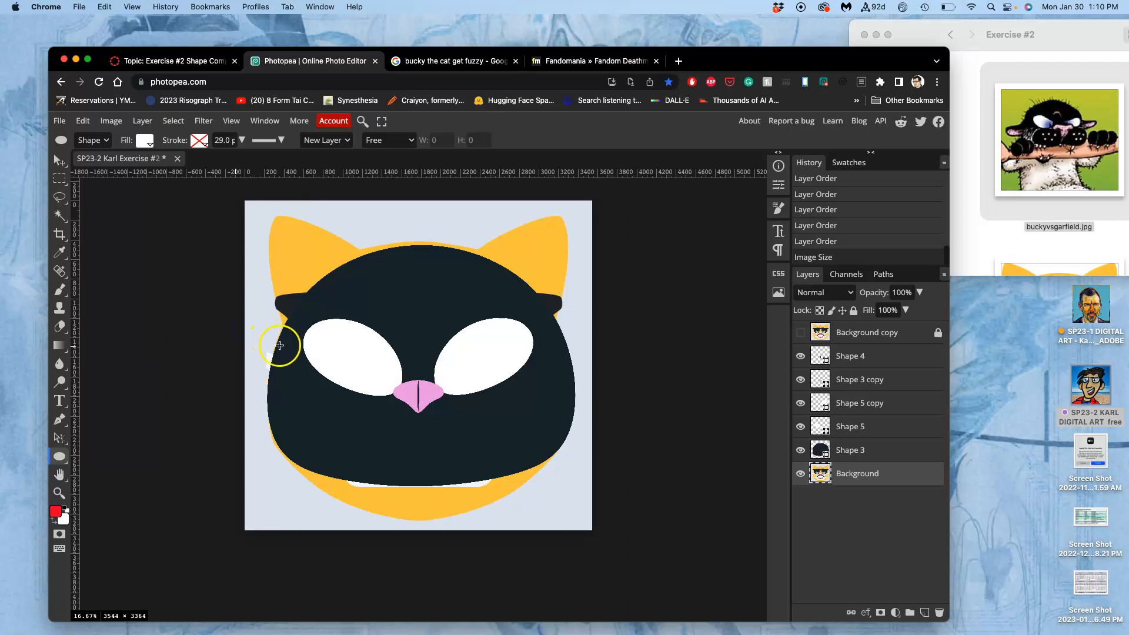
scroll(316, 374, "up", 5)
scroll(316, 377, "up", 1)
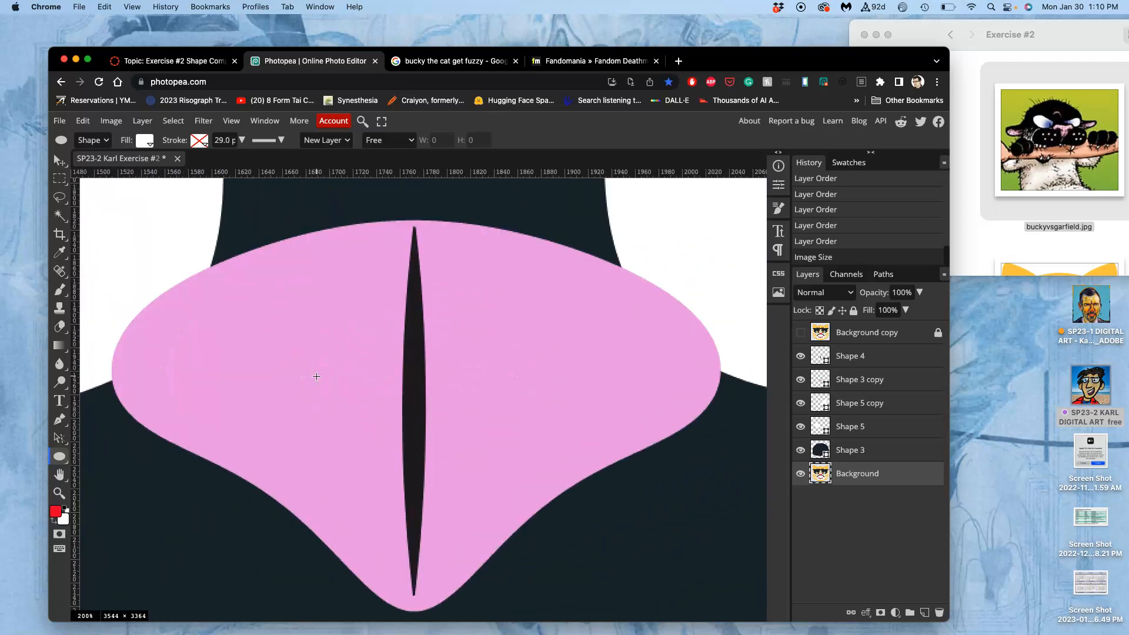
scroll(317, 377, "down", 6)
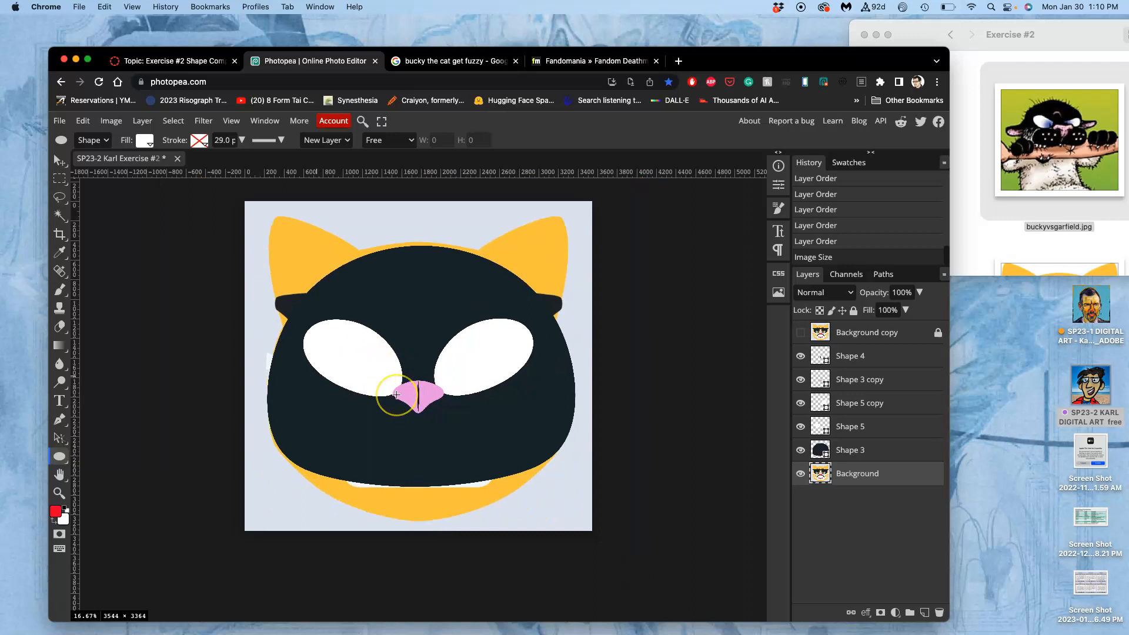
scroll(397, 392, "right", 2)
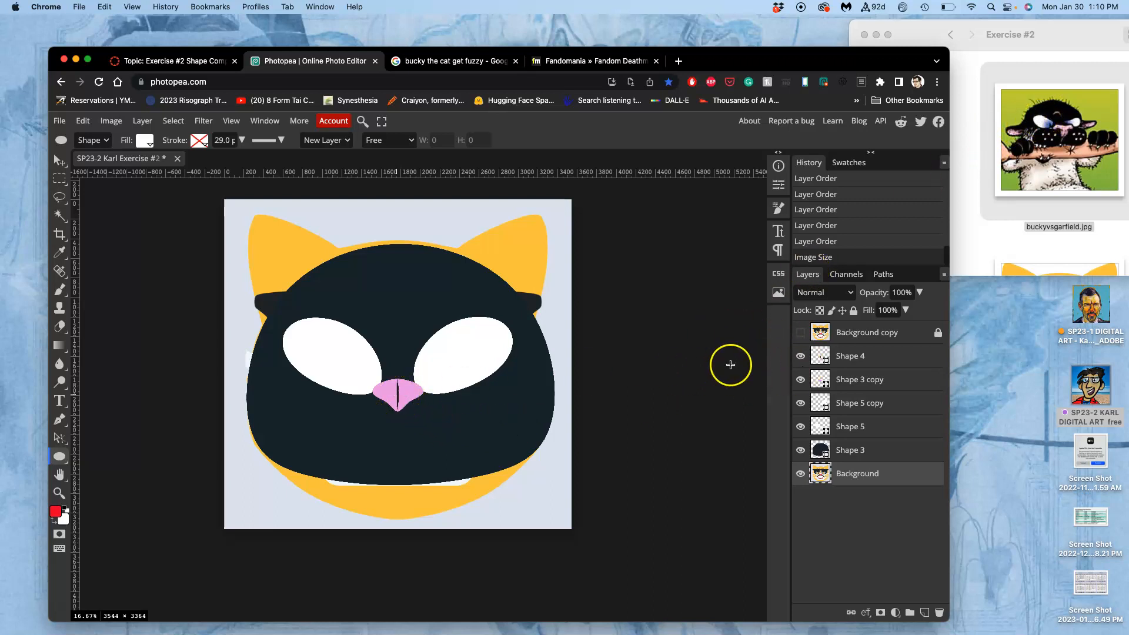
- Identify the nose slit layer, Shape 4, by toggling its visibility and duplicate it
left_click(800, 357)
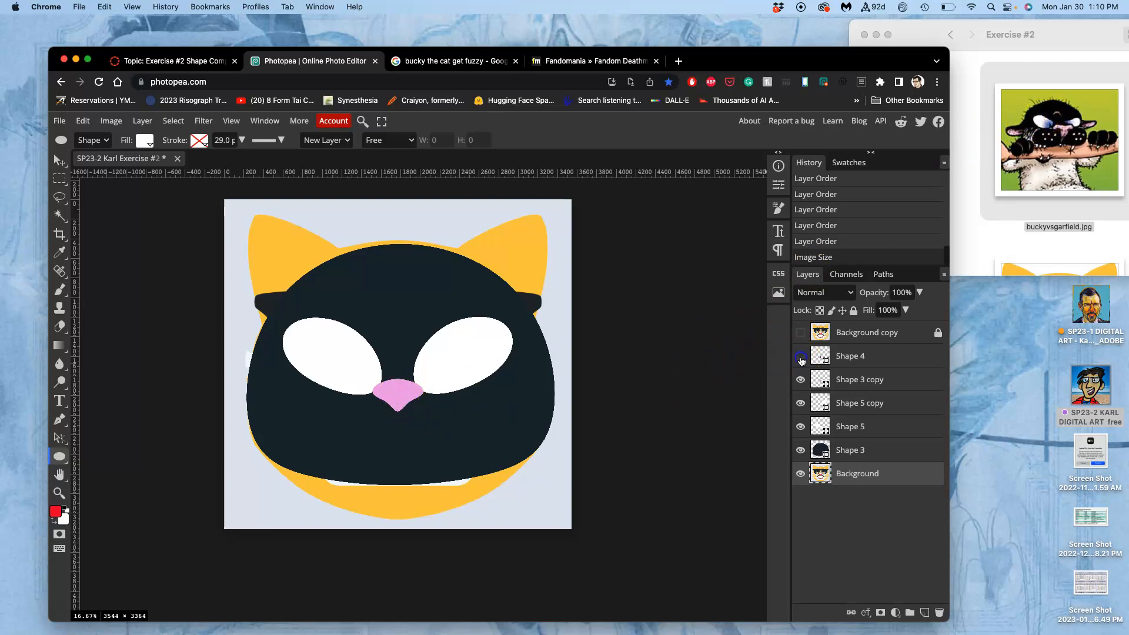
left_click(854, 358)
key("super+j")
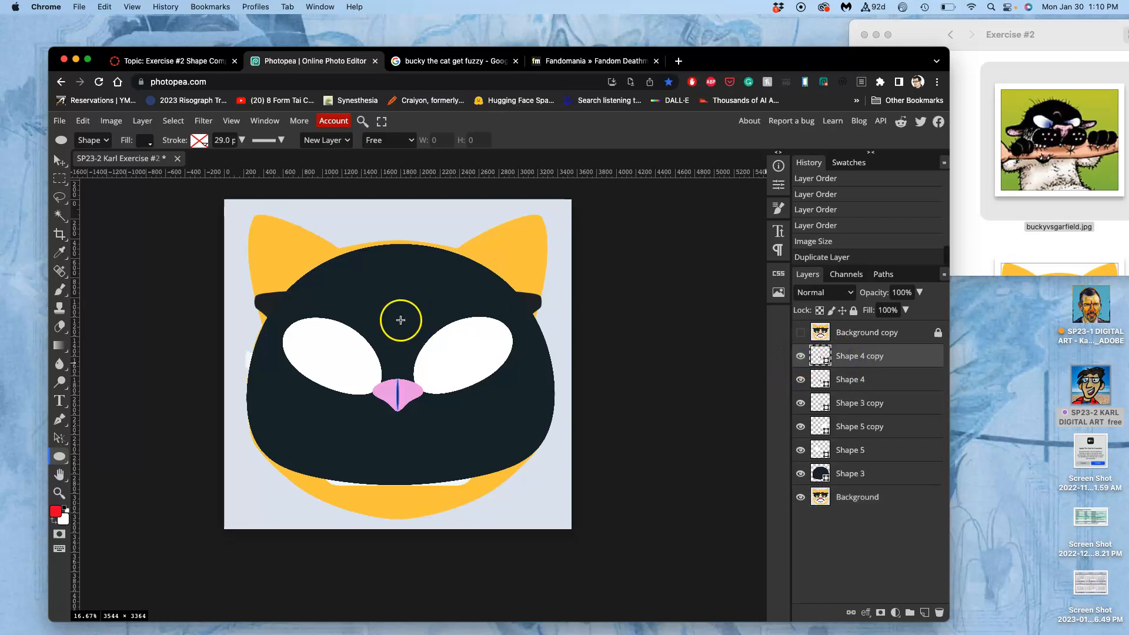
left_click(162, 243)
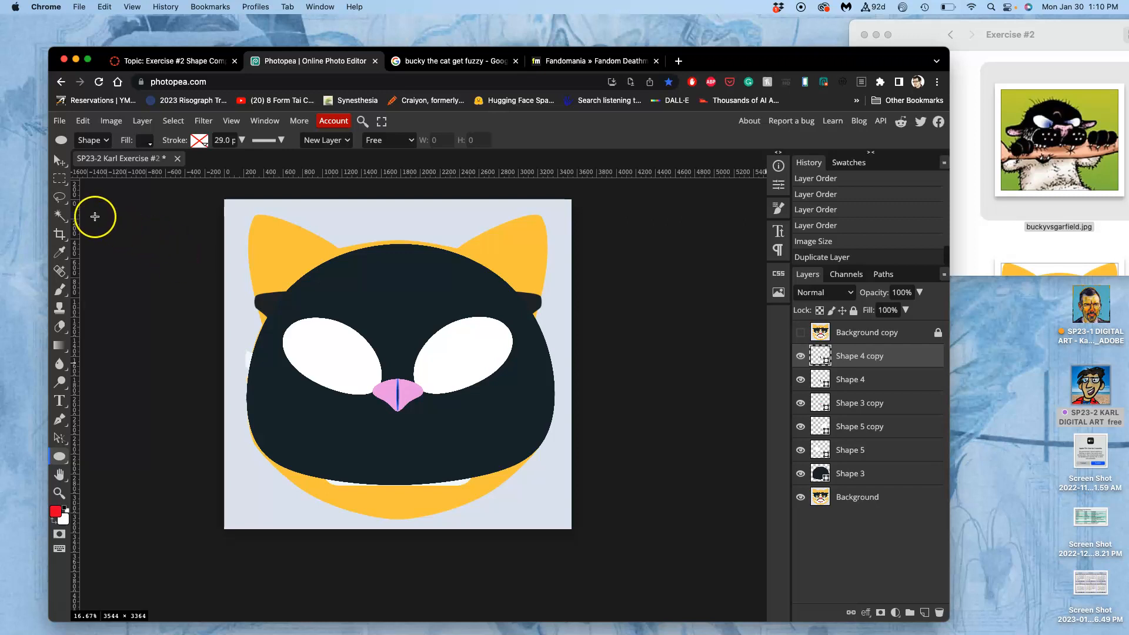
- Move the duplicated nose slit, Shape 4 copy, onto the lower inner part of the left white eye
left_click(60, 165)
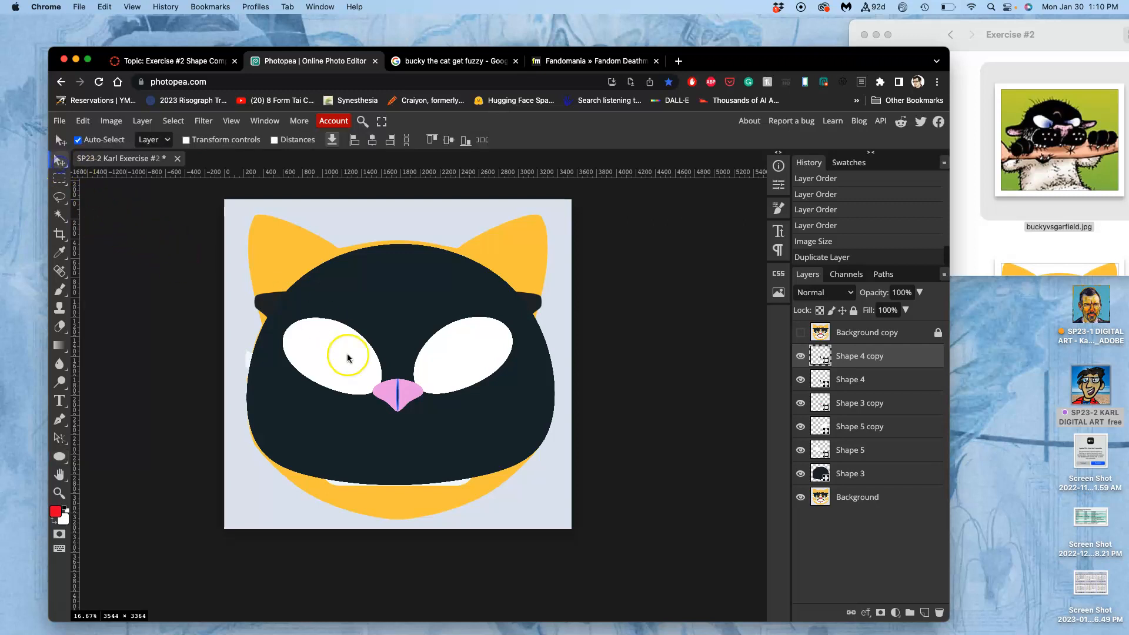
left_click(400, 400)
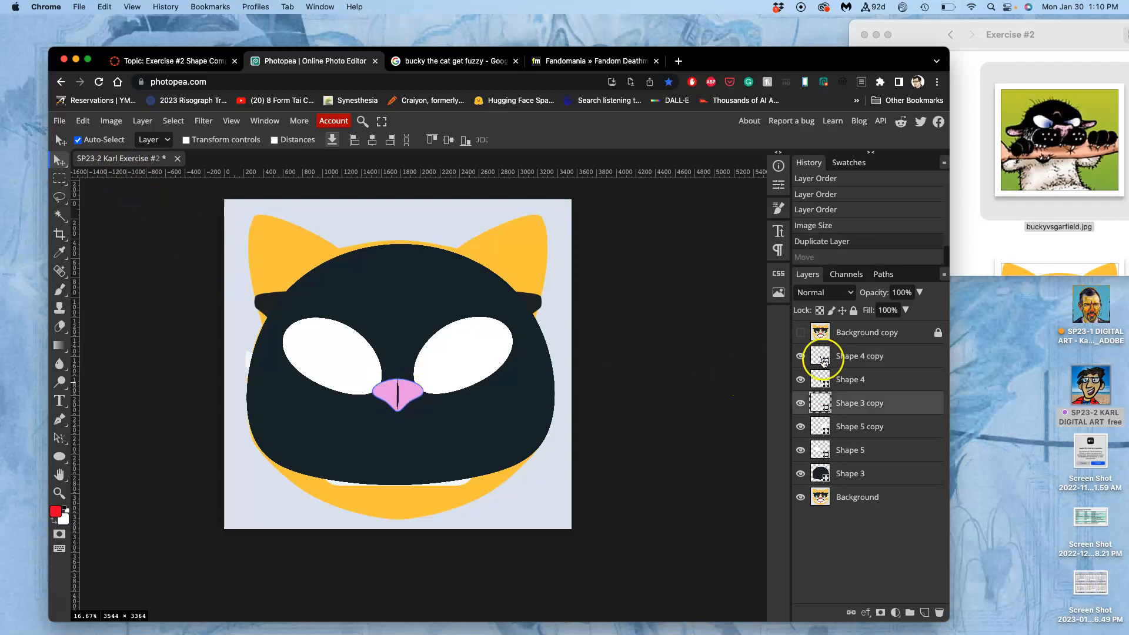
left_click(818, 356)
left_click(804, 357)
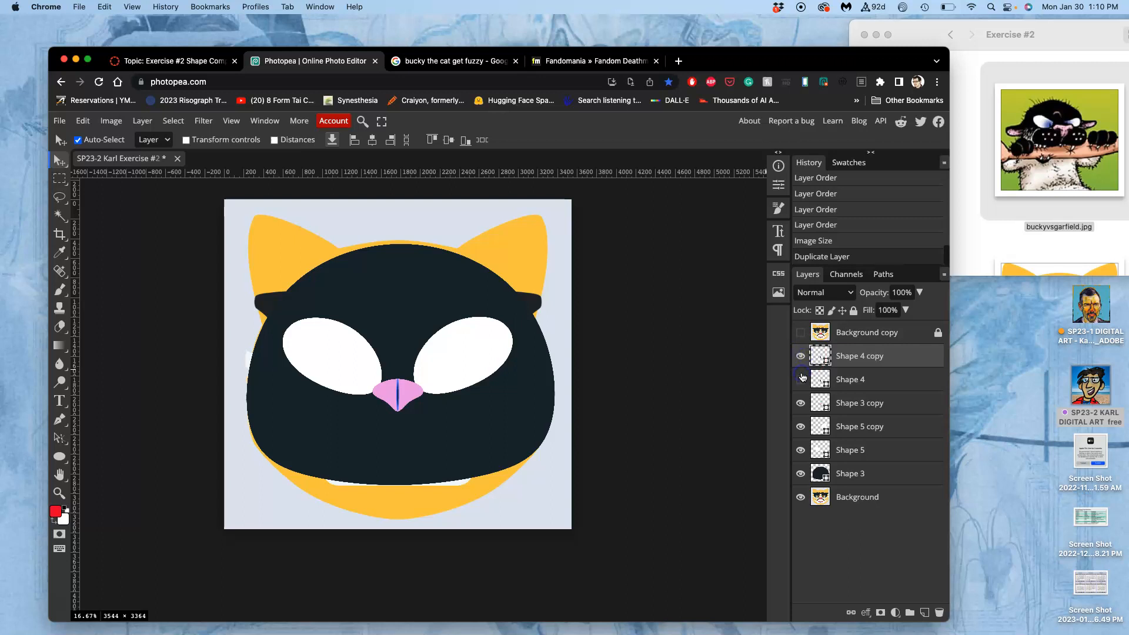
key("super+plus")
key("super+plus")
key("super+plus")
key("super+plus")
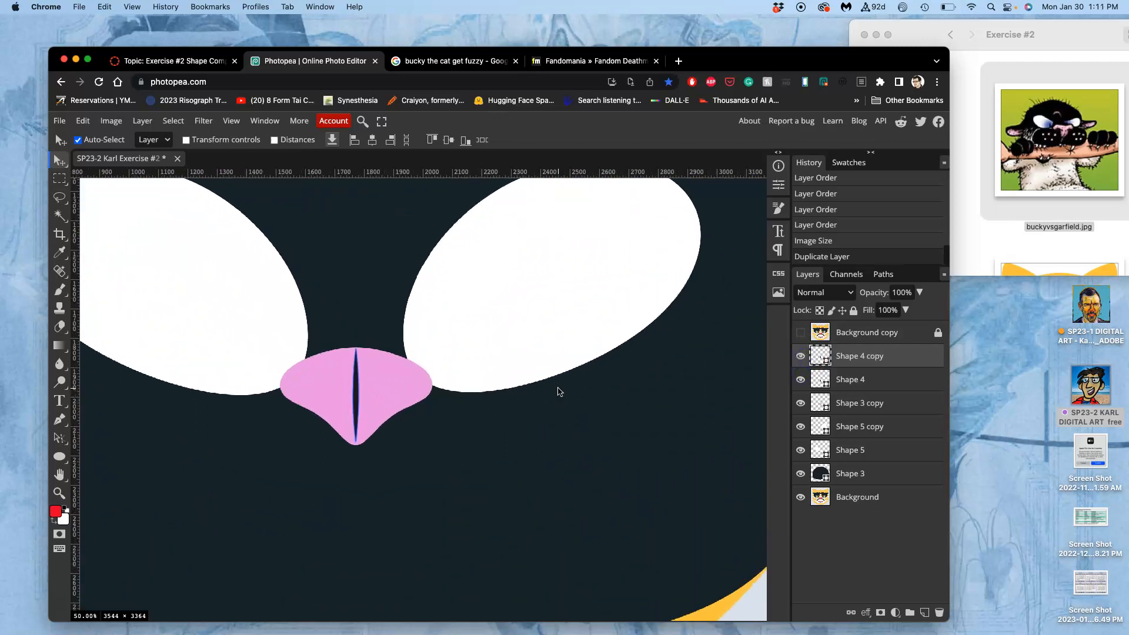
scroll(558, 389, "left", 1)
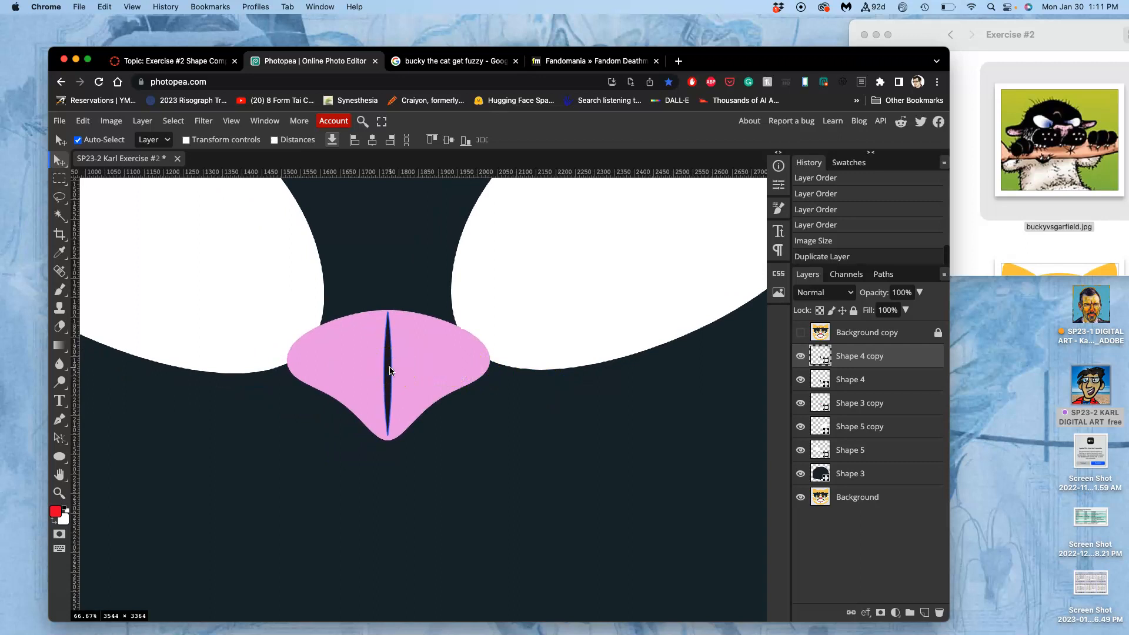
left_click_drag(389, 375, 206, 290)
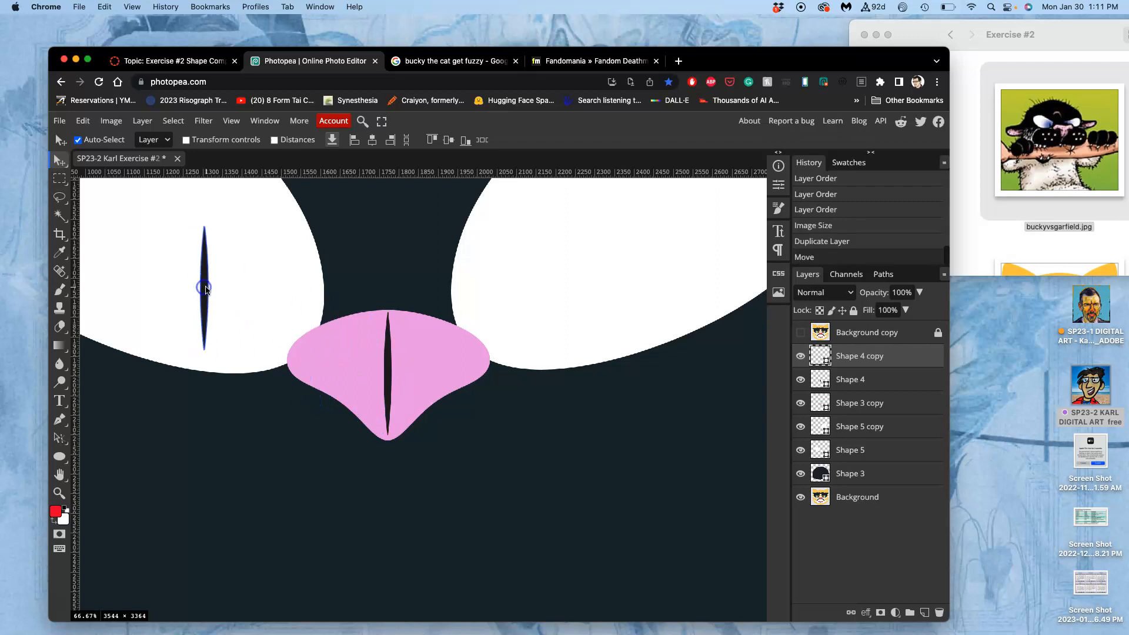
- Free-transform Shape 4 copy into a pupil about 640% wide, 118% high and rotated -10.5°, near the left eye's inner corner
key("super+minus")
key("super+minus")
key("super+minus")
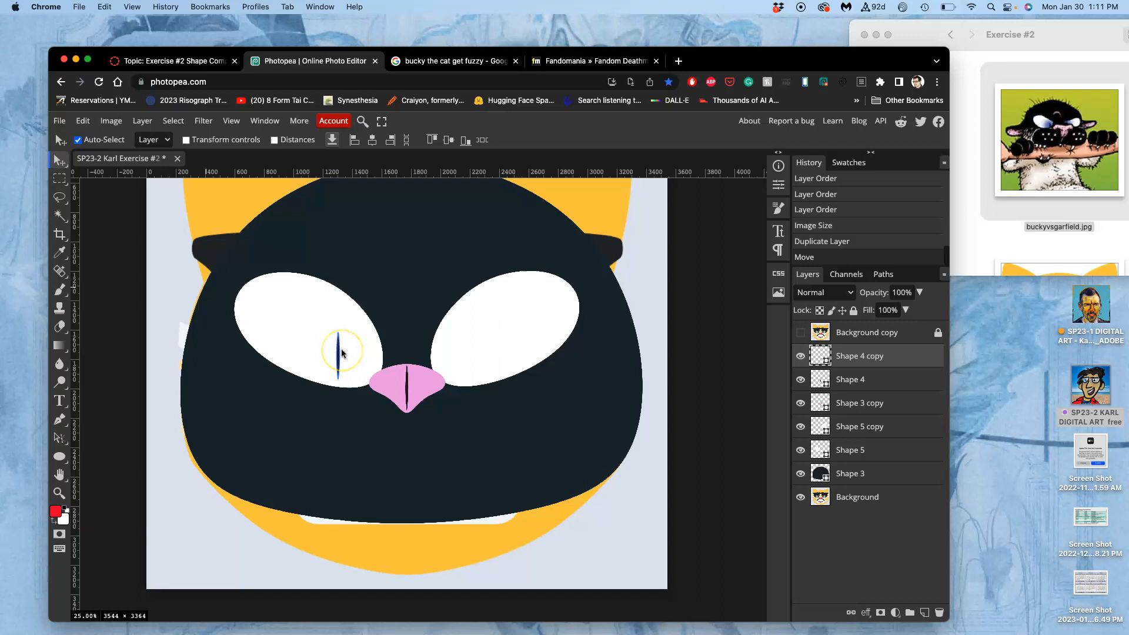
key("alt+super+t")
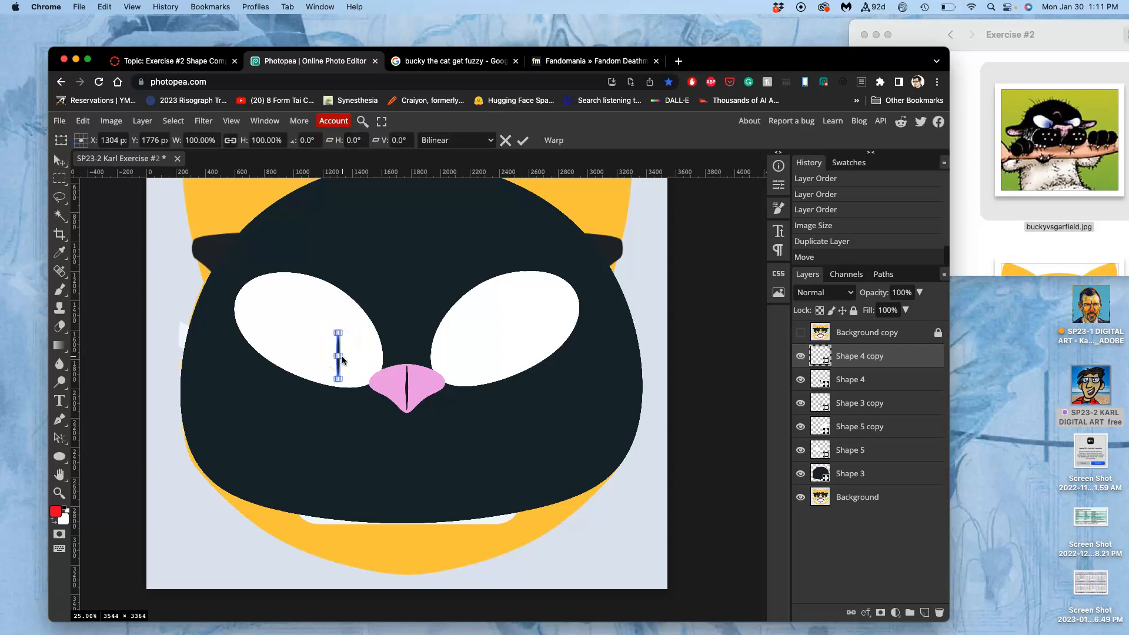
left_click_drag(343, 356, 355, 376)
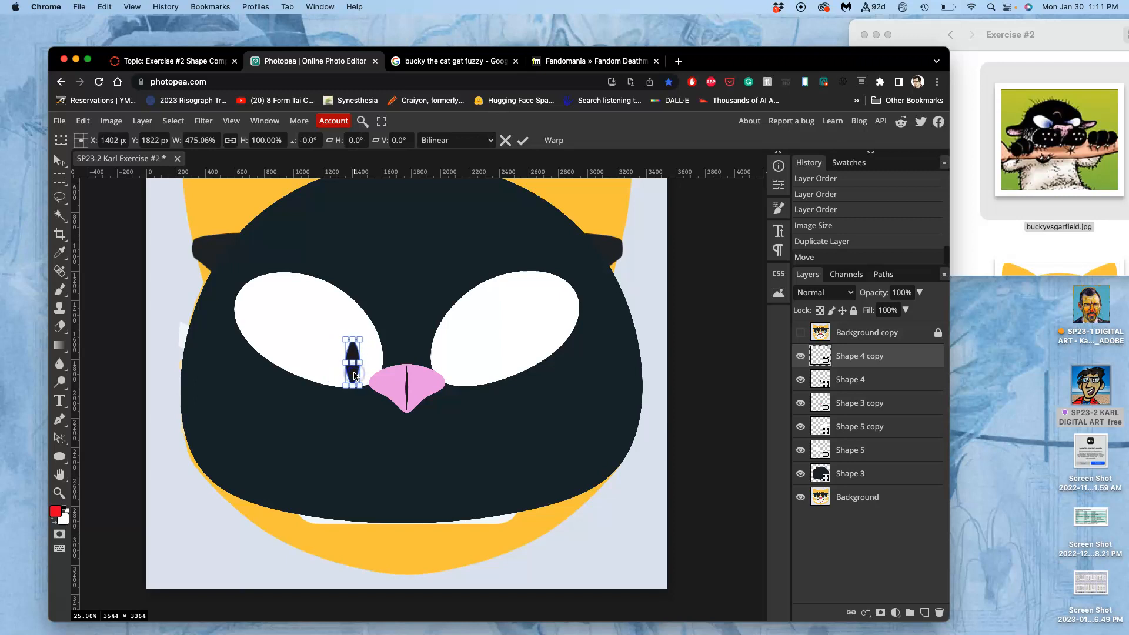
left_click_drag(370, 337, 334, 333)
key("super+minus")
key("super+minus")
key("super+minus")
key("super+minus")
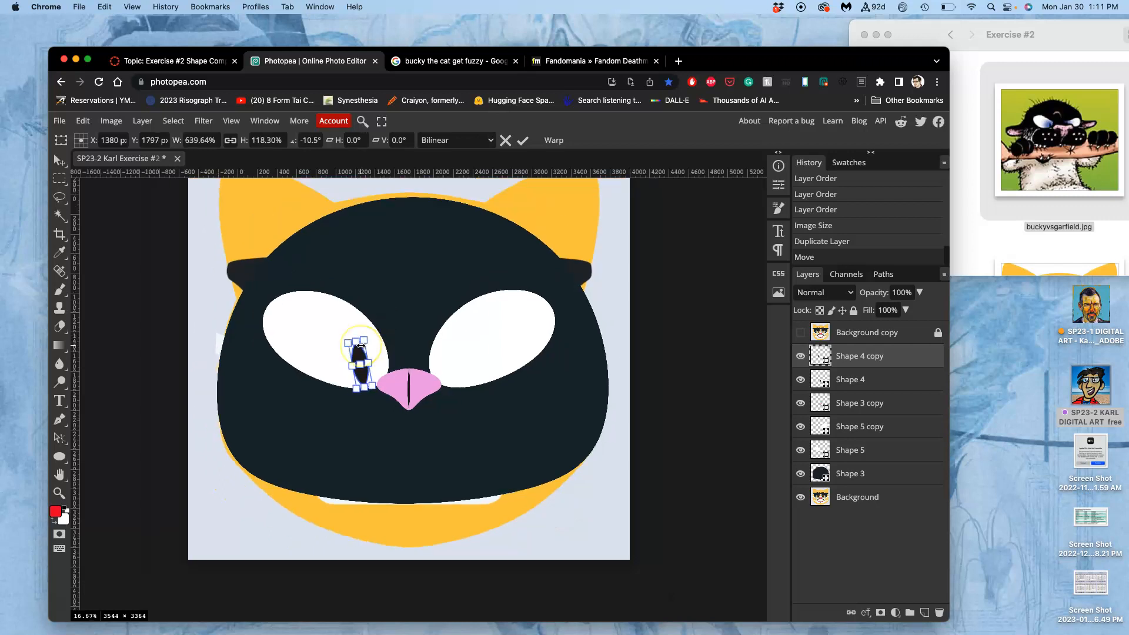
key("super+minus")
key("super+minus")
key("super+minus")
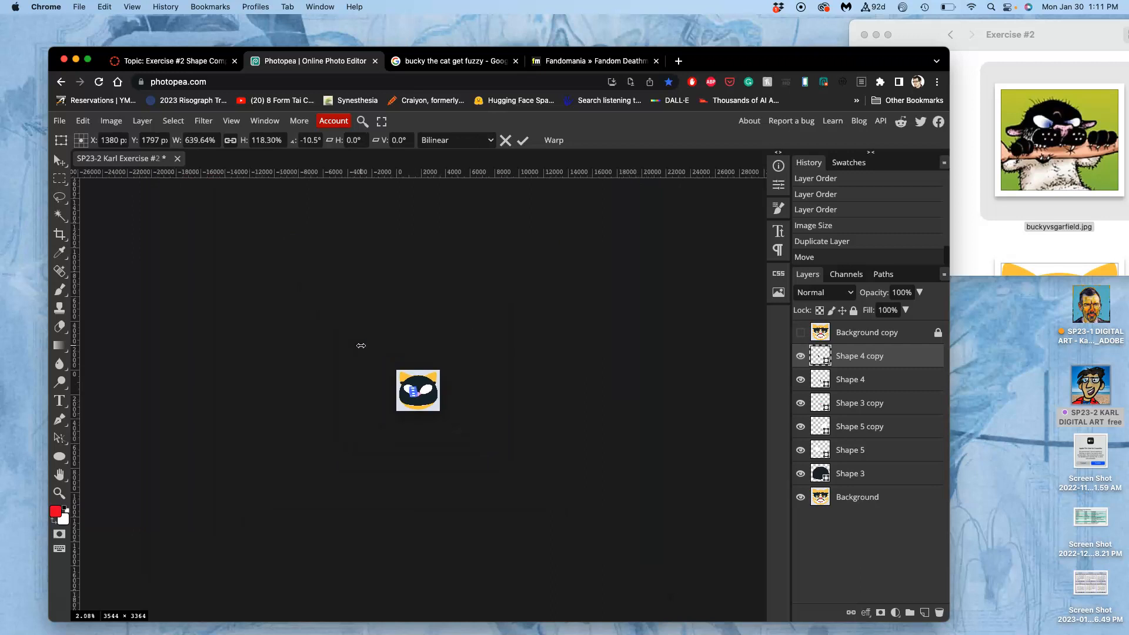
key("Return")
- Examine the face with the new pupil at thumbnail size and at larger magnifications
key("super+minus")
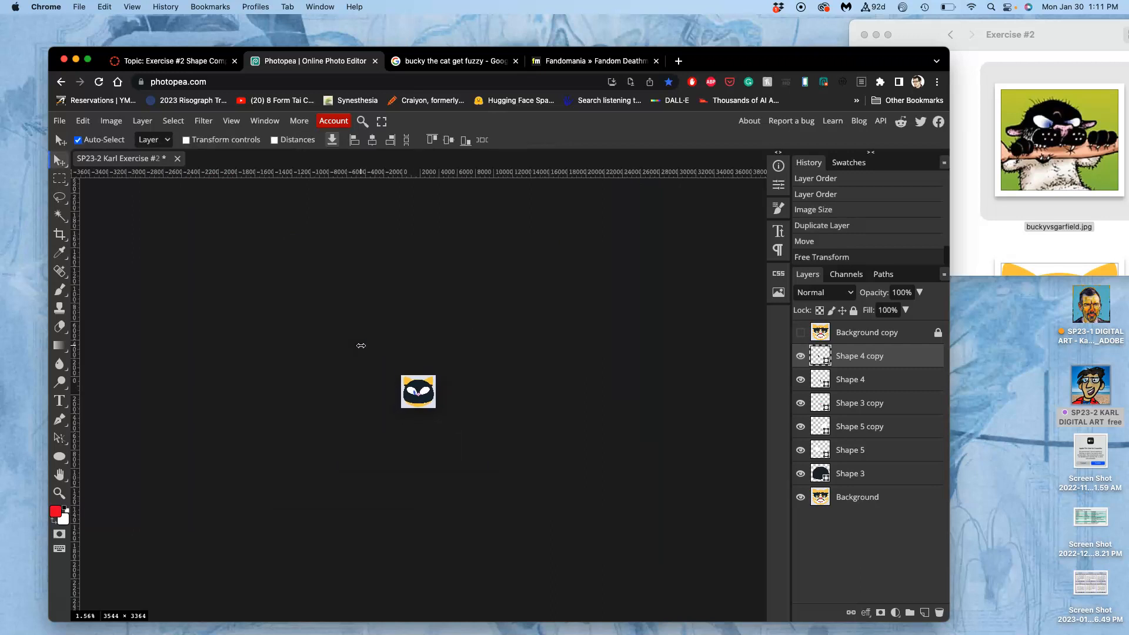
key("super+equal")
key("super+equal")
key("super+equal")
key("super+equal")
key("super+equal")
key("super+equal")
key("super+equal")
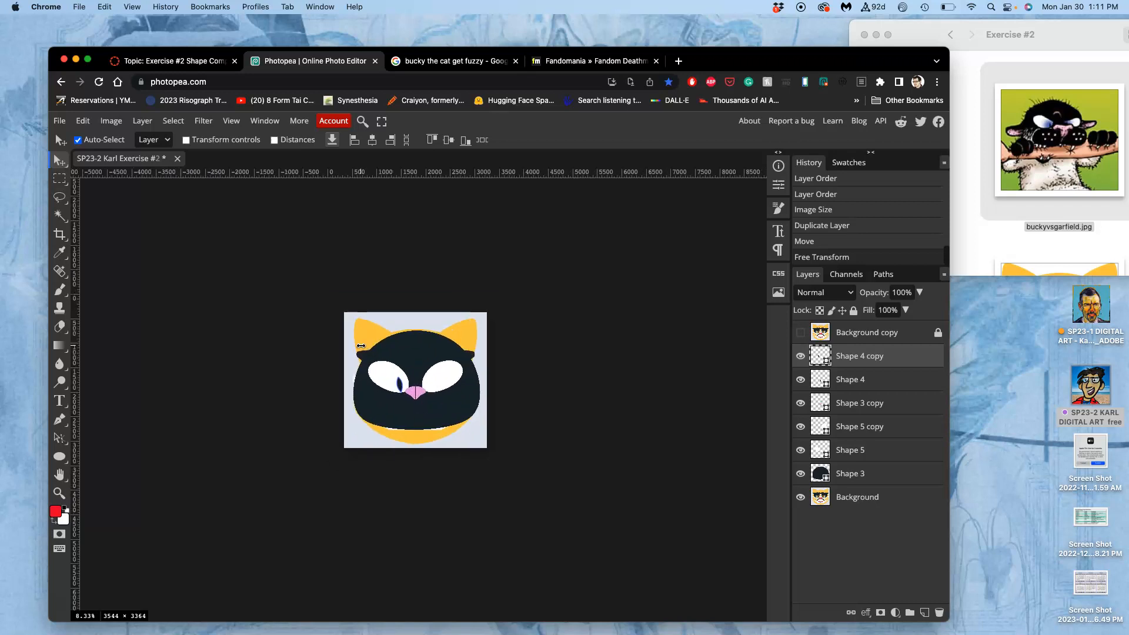
key("super+minus")
key("super+minus")
key("super+minus")
key("super+minus")
key("super+minus")
key("super+minus")
key("super+minus")
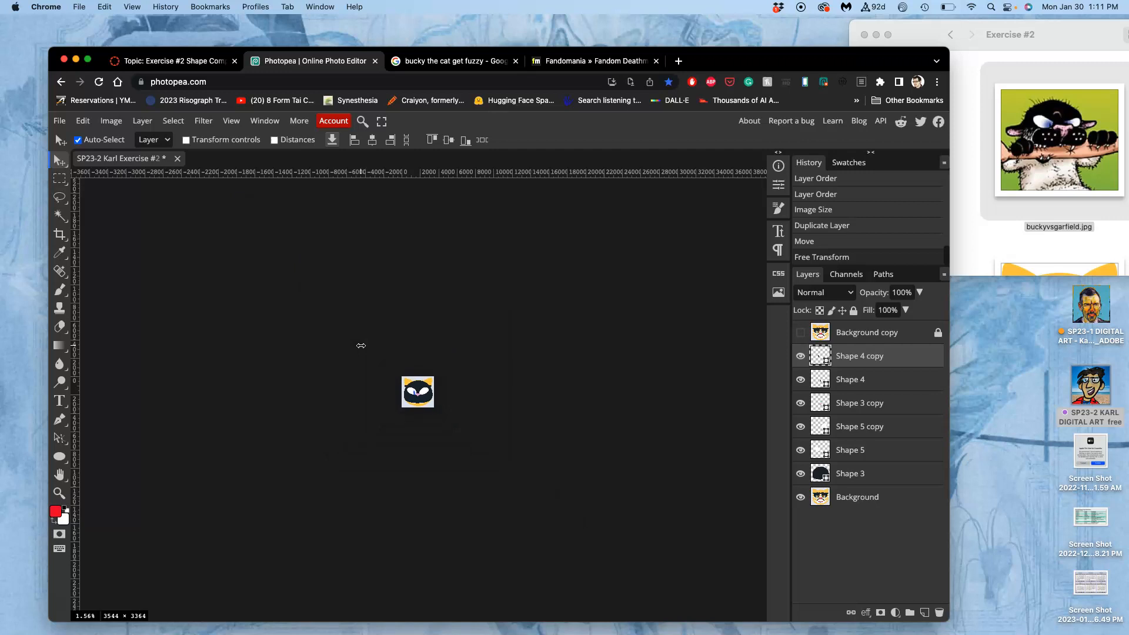
key("super+equal")
key("super+equal")
key("super+equal")
key("super+equal")
key("super+equal")
key("super+equal")
key("super+equal")
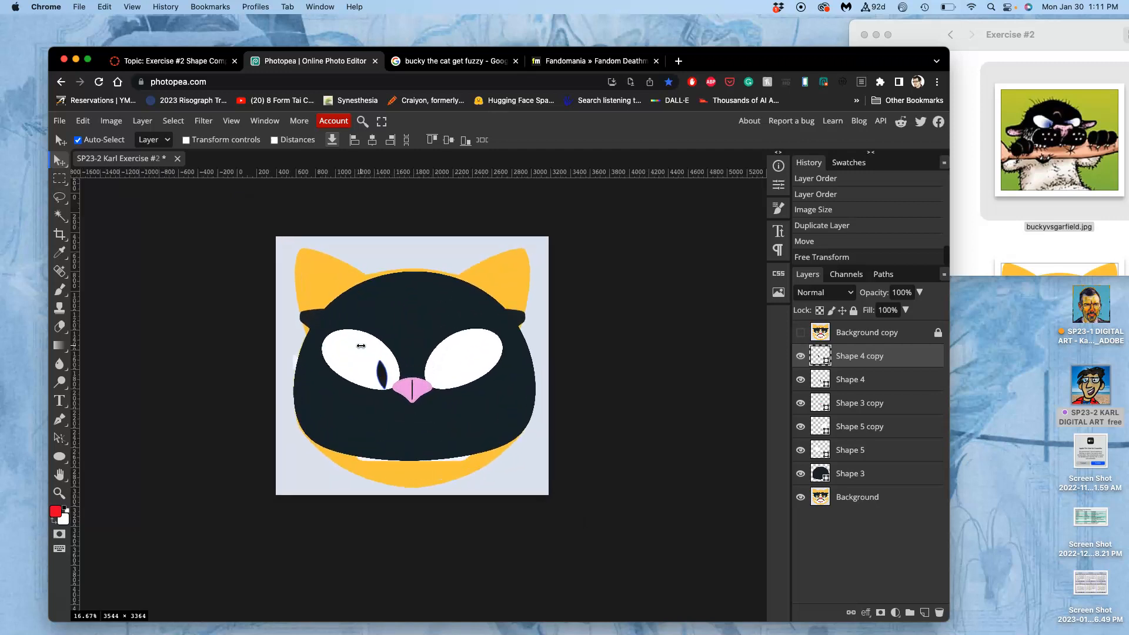
- Duplicate the left eye's pupil layer, Shape 4 copy
key("super+equal")
key("super+equal")
left_click(336, 349)
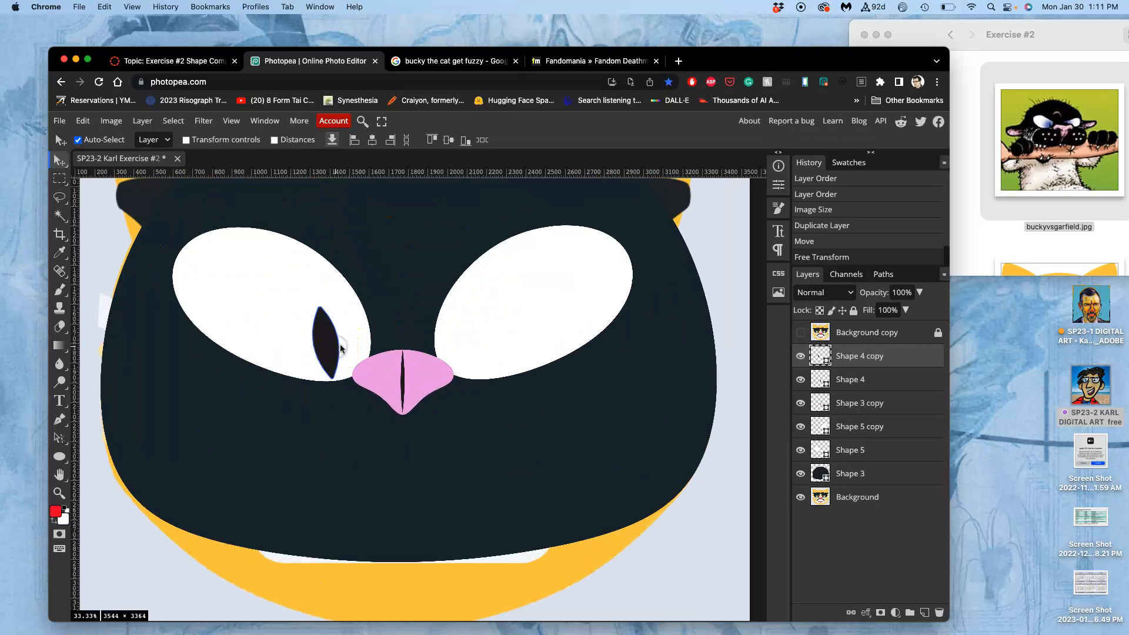
key("super+j")
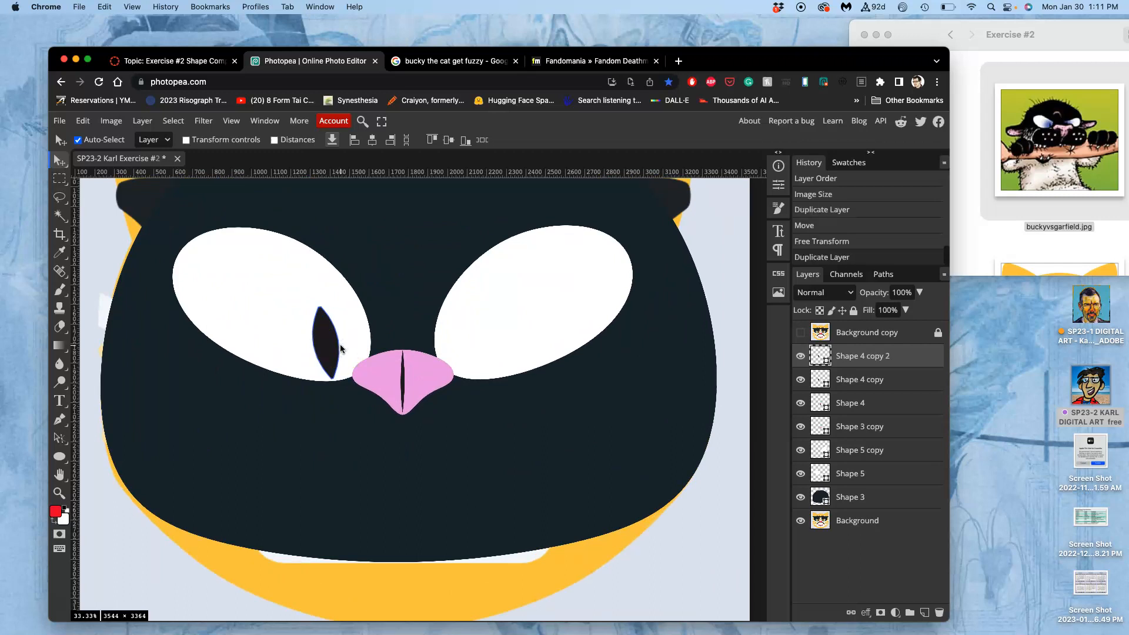
key("super+t")
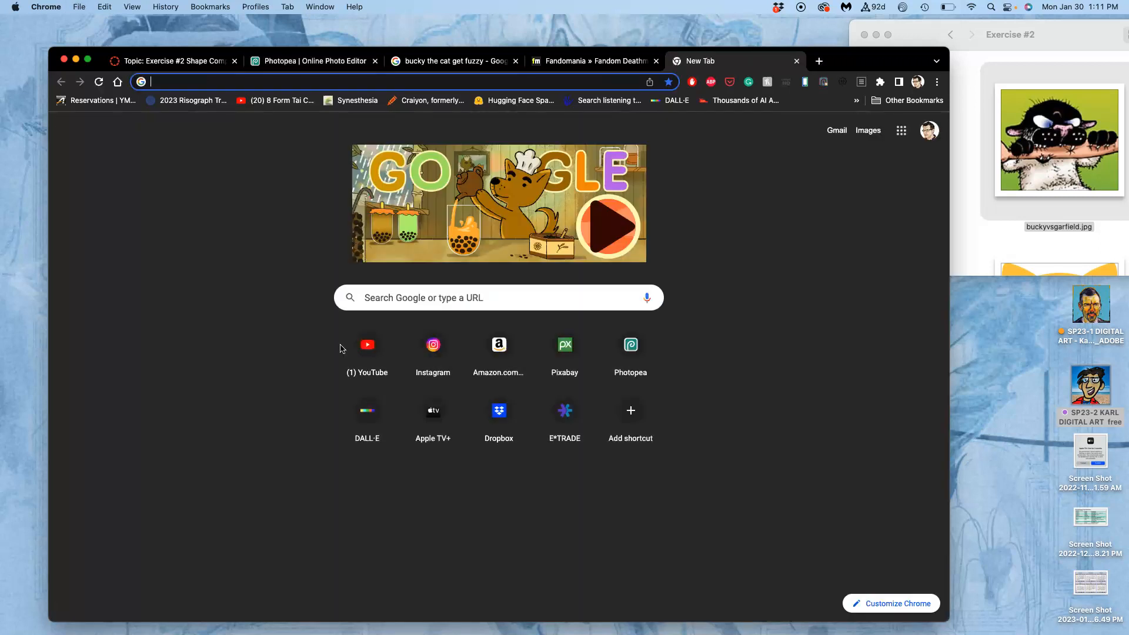
left_click(797, 61)
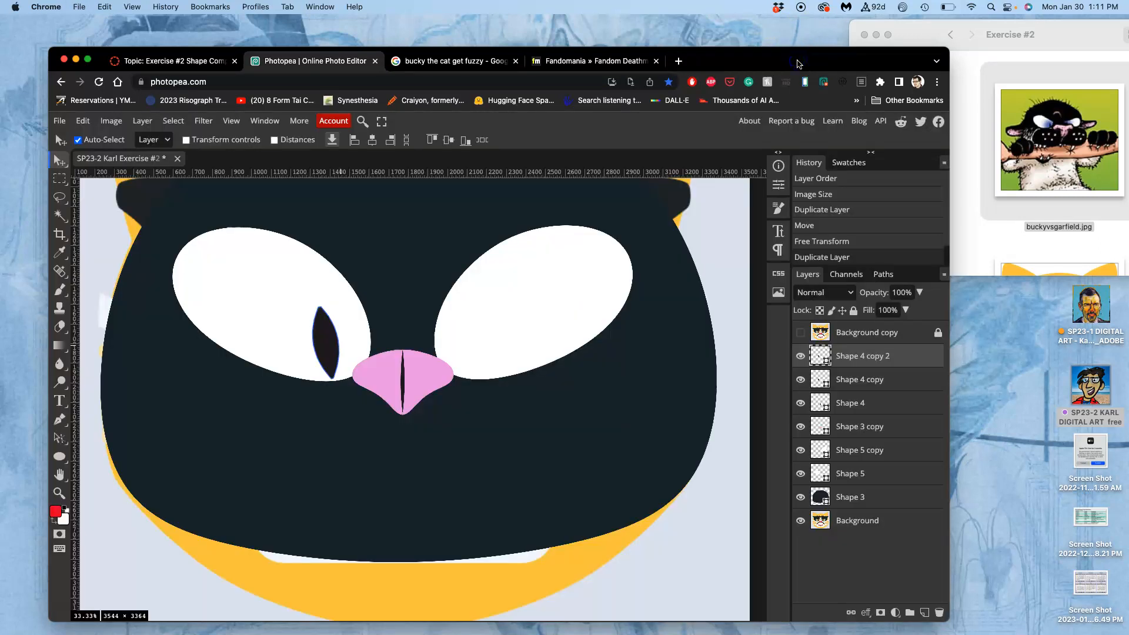
- Flip the duplicated pupil, Shape 4 copy 2, horizontally and place it at the inner corner of the right white eye
key("alt+super+t")
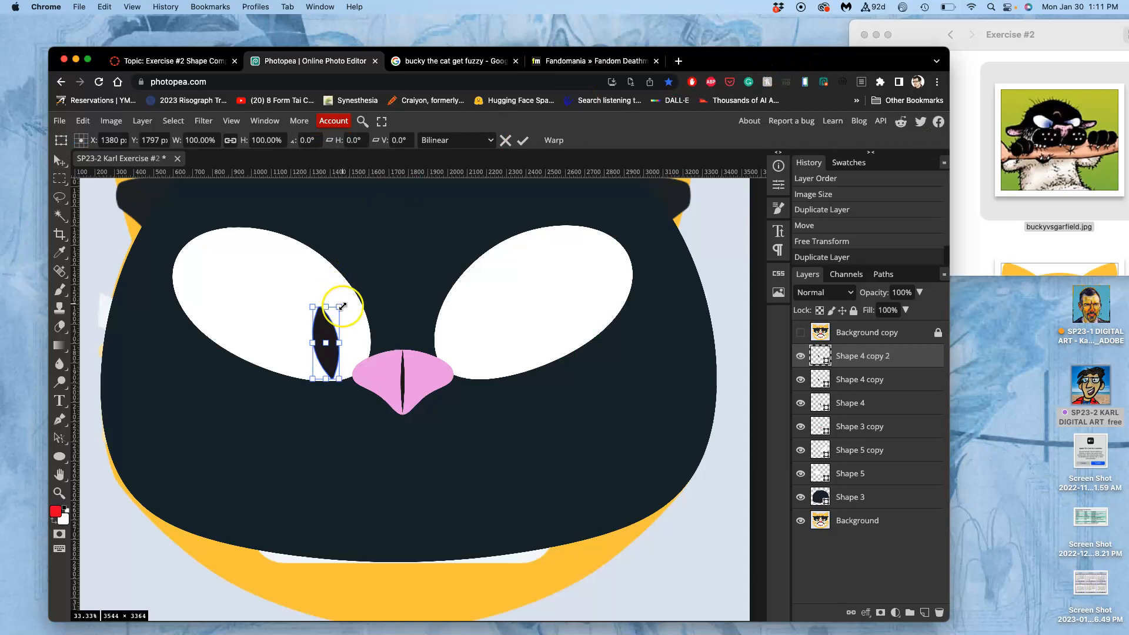
right_click(327, 328)
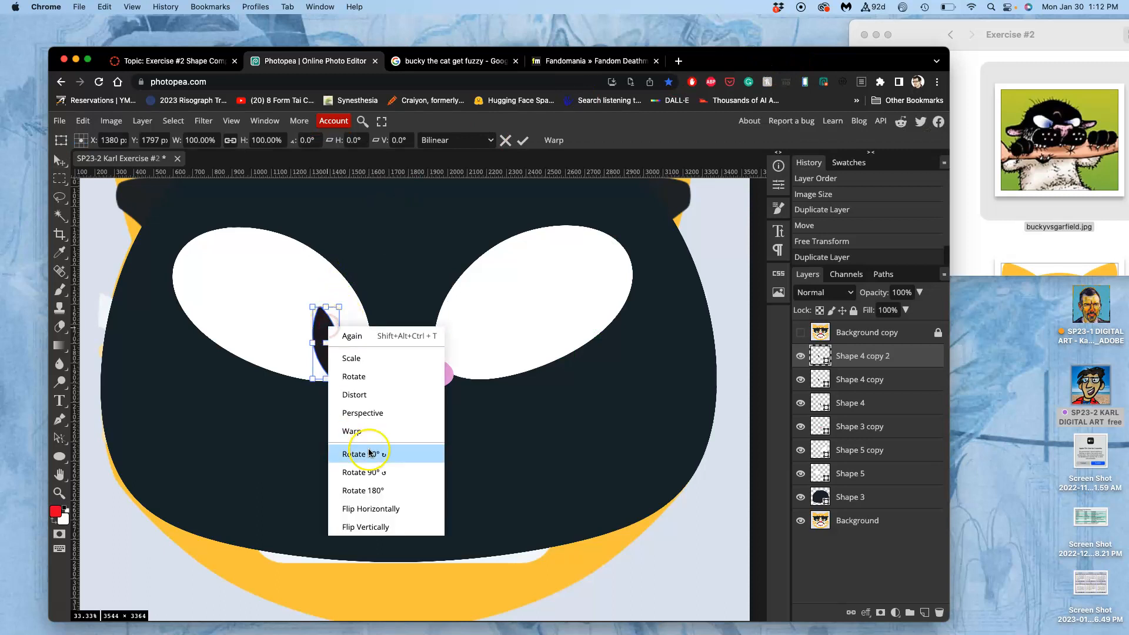
left_click(375, 497)
left_click(333, 336)
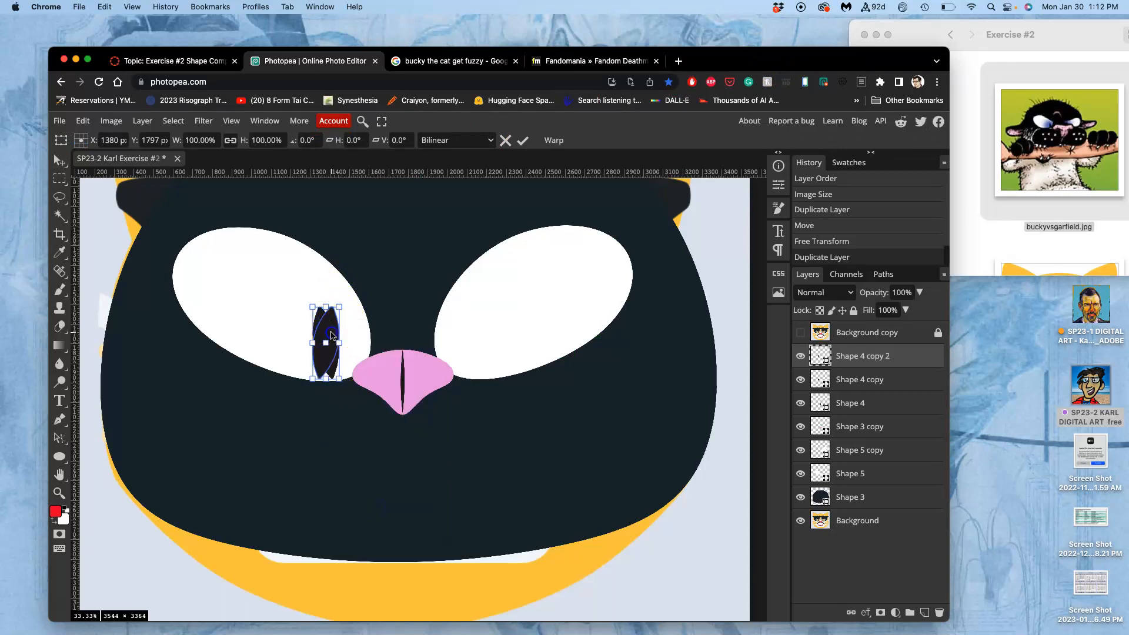
left_click_drag(332, 336, 482, 333)
- Nudge the right pupil slightly outward using the Background copy overlay as a guide, and compare the face with and without the overlay
left_click(801, 333)
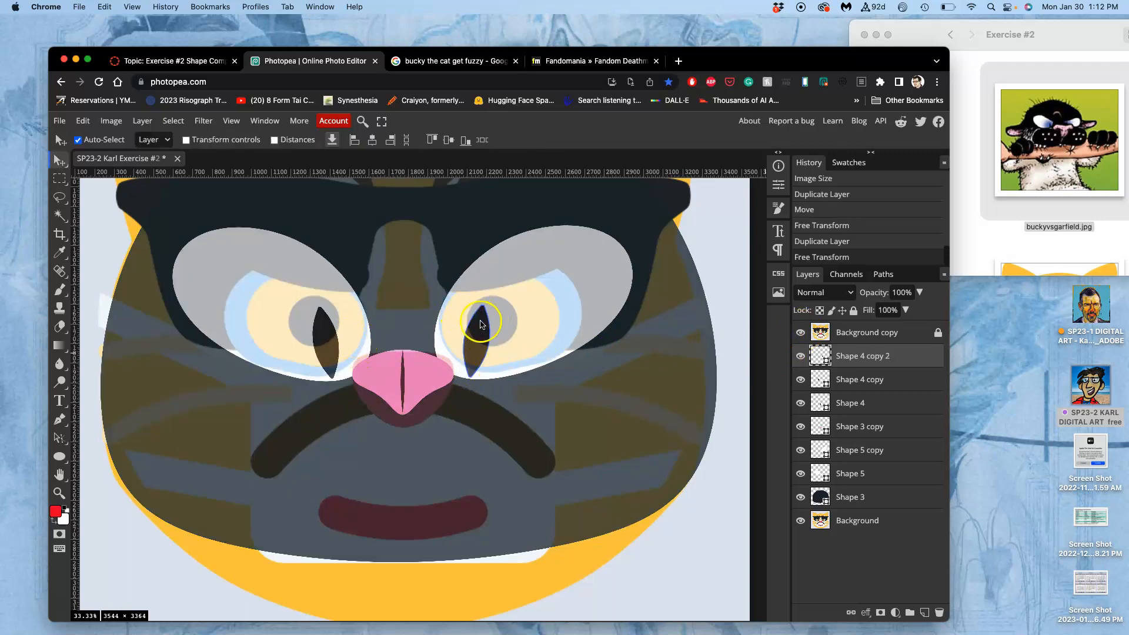
left_click_drag(483, 336, 485, 336)
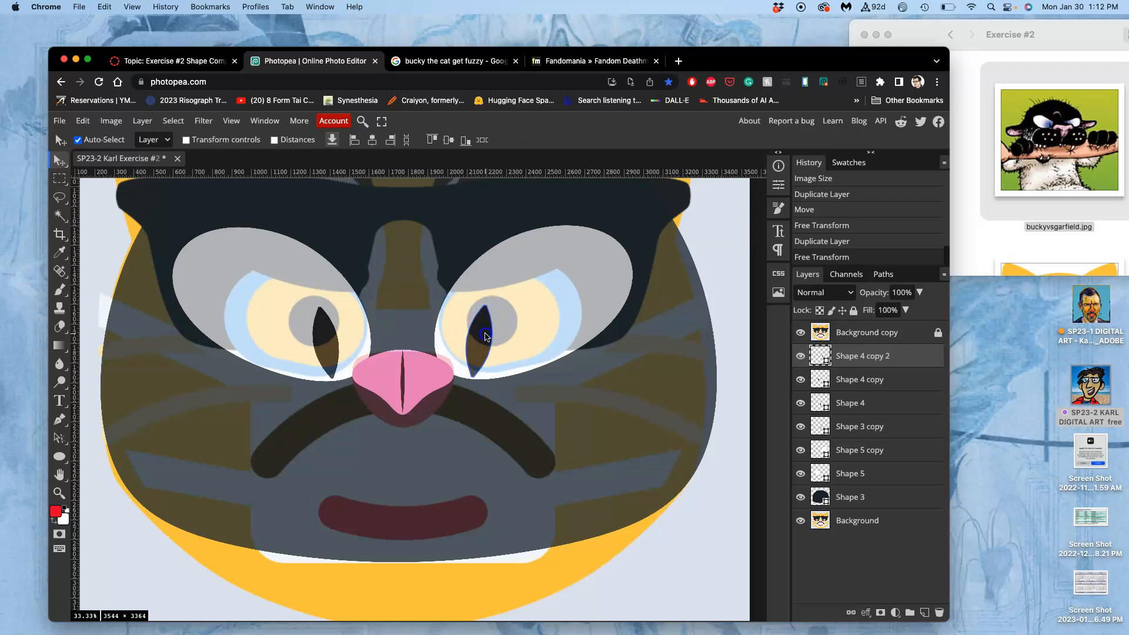
left_click(800, 333)
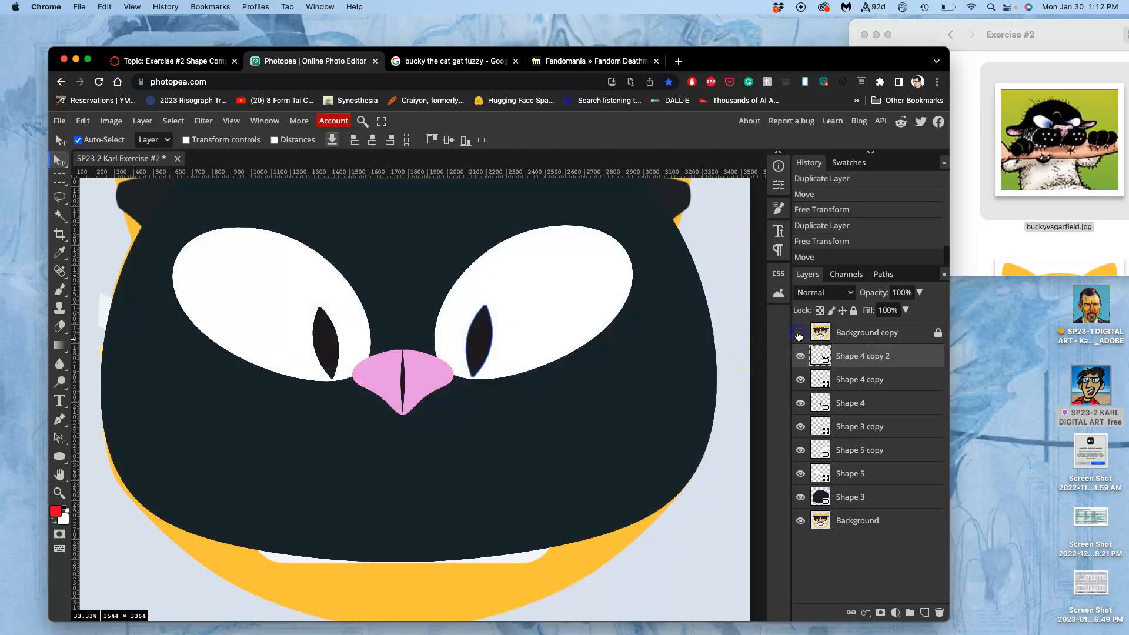
left_click(800, 333)
left_click(799, 333)
left_click(800, 333)
left_click(800, 333)
- Draw a flat ellipse across the head's left edge above the left eye and shift it slightly upward as an ear base
scroll(667, 340, "up", 5)
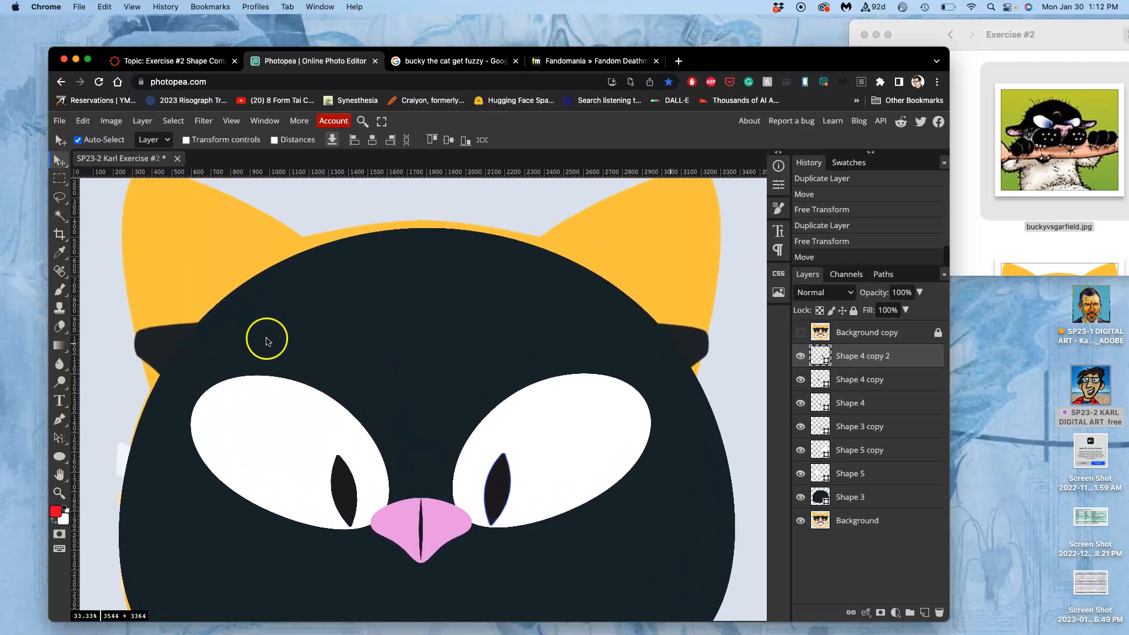
scroll(267, 327, "down", 2)
scroll(267, 328, "left", 1)
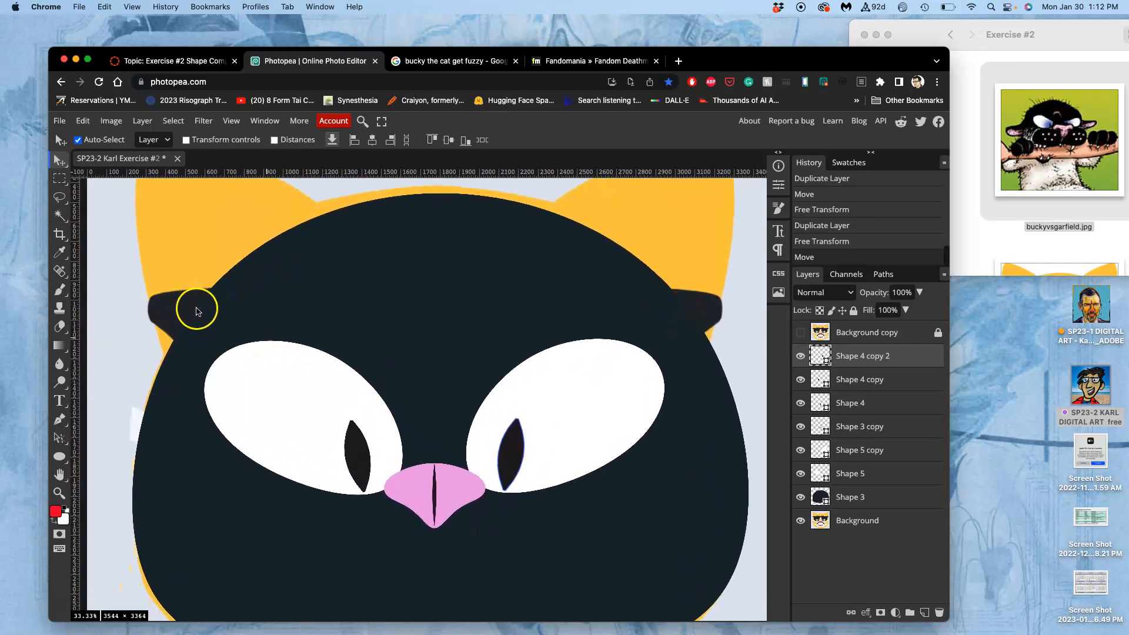
key("super+minus")
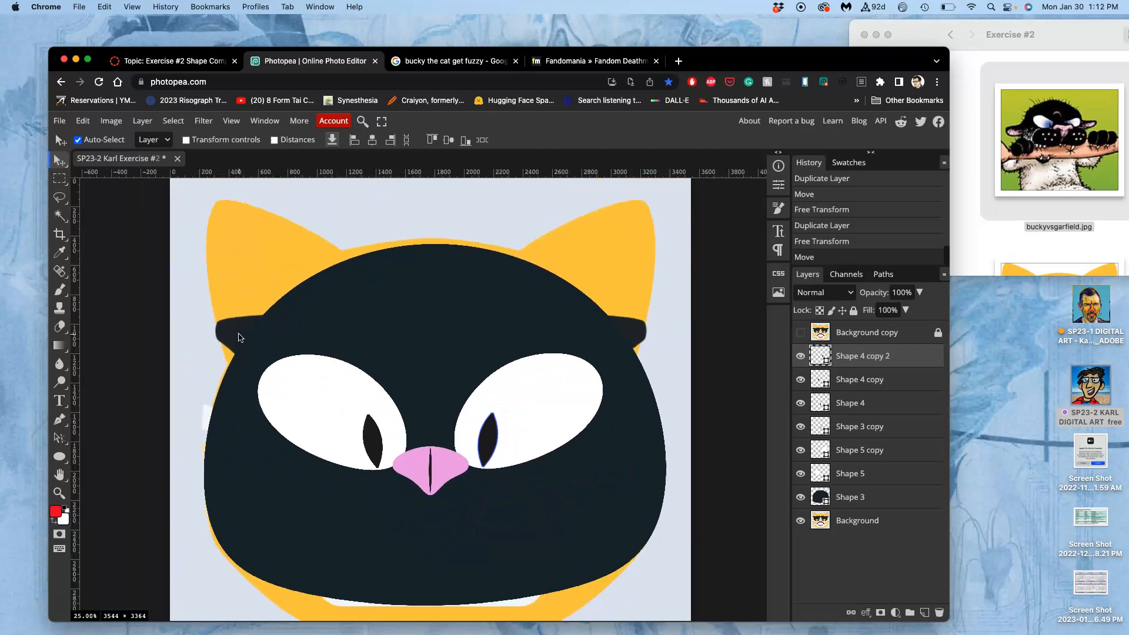
scroll(253, 336, "down", 2)
scroll(252, 336, "right", 1)
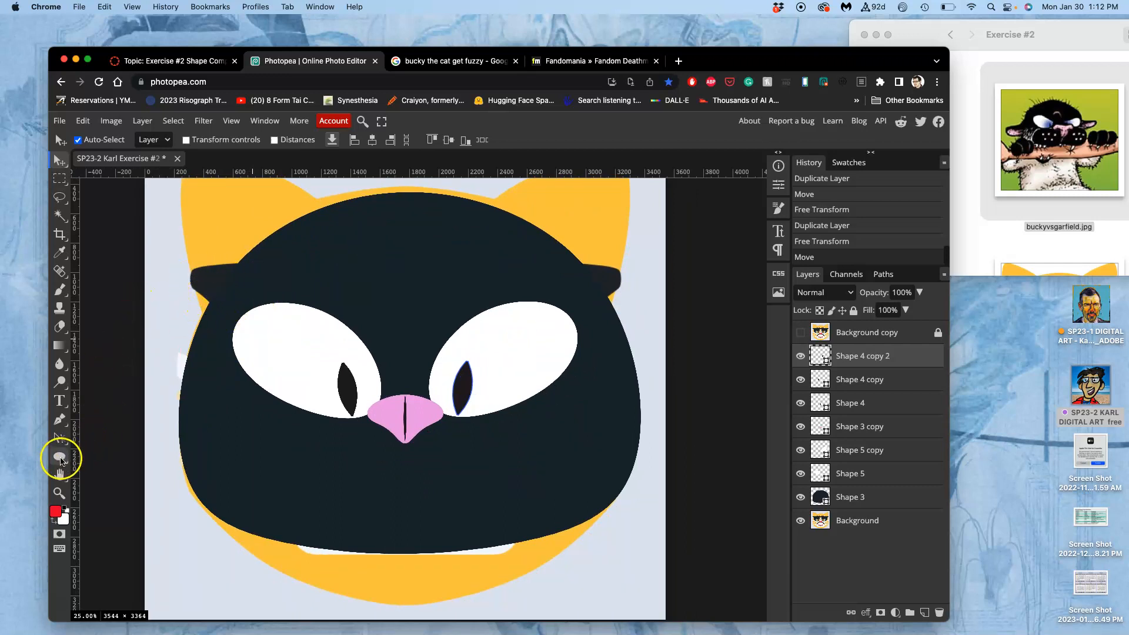
left_click(60, 461)
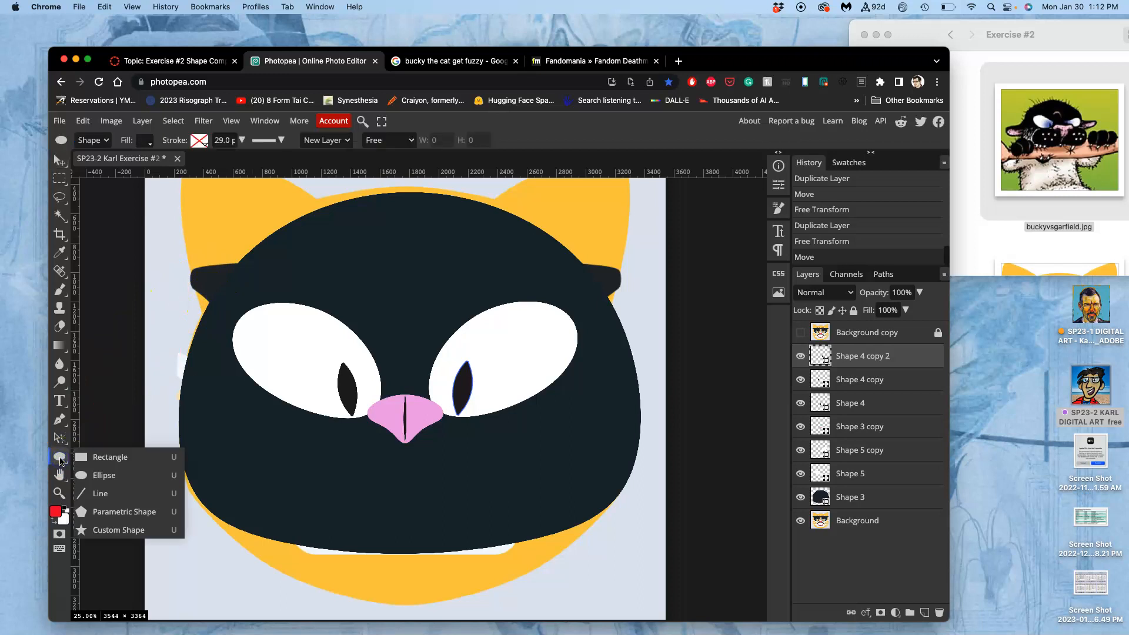
left_click(61, 461)
left_click_drag(169, 272, 268, 314)
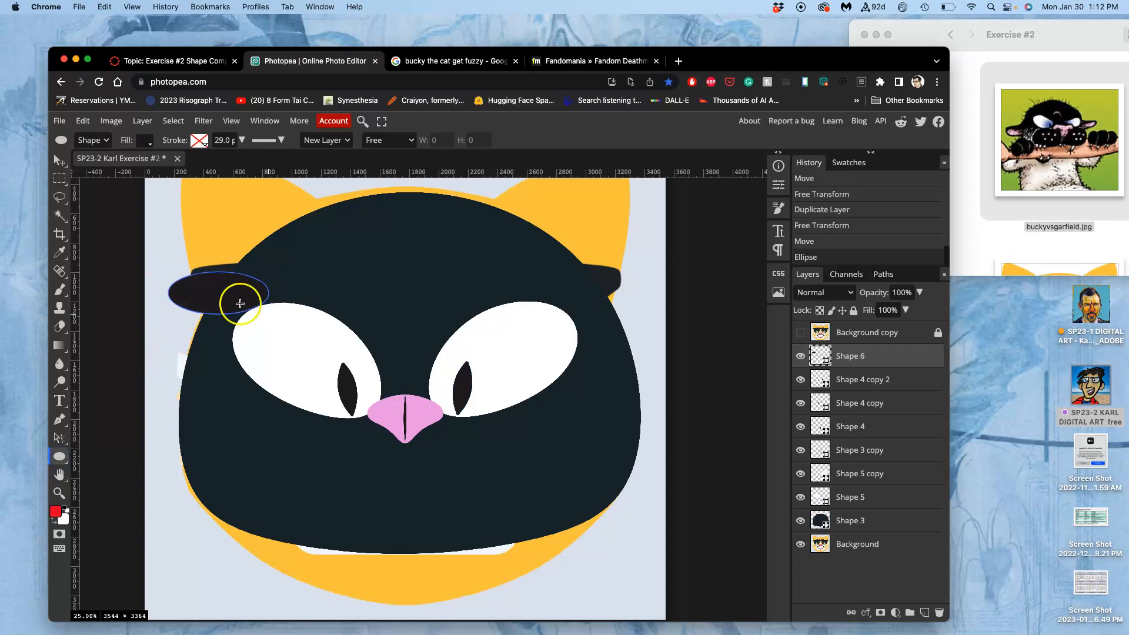
left_click(60, 163)
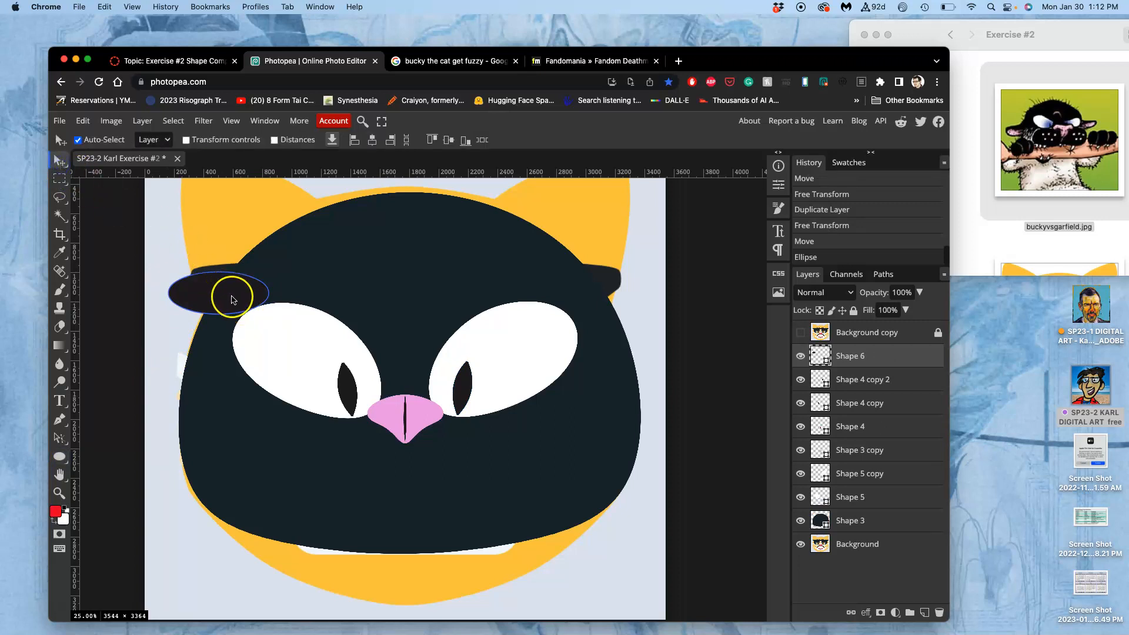
left_click_drag(233, 298, 232, 288)
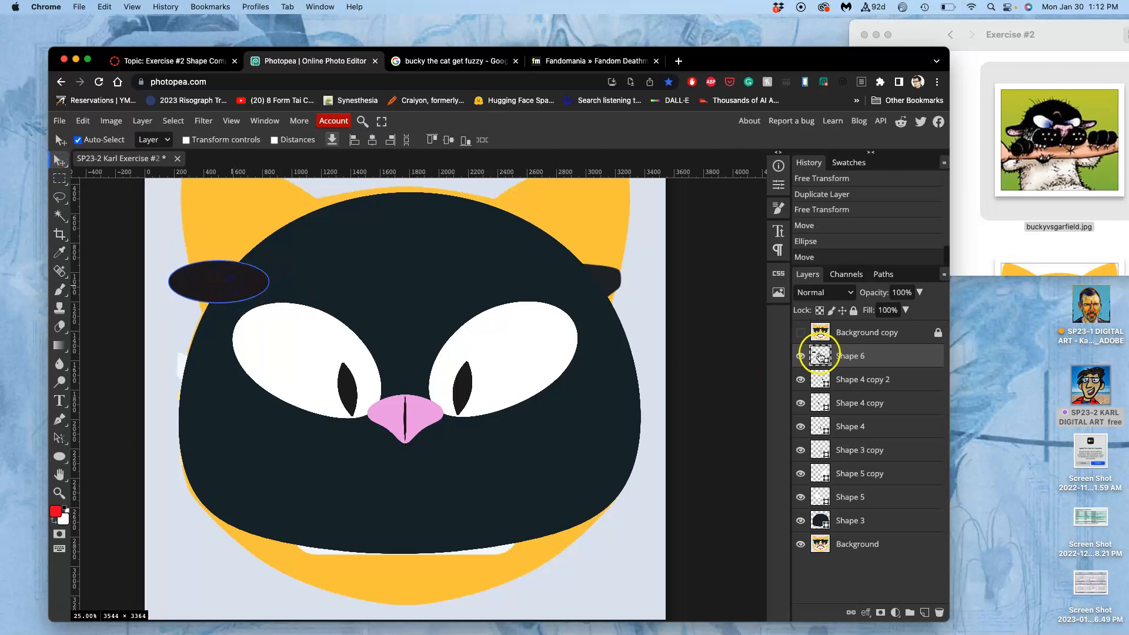
- Recolor the new ear ellipse, Shape 6, with the dark fill color sampled from the head
double_click(820, 355)
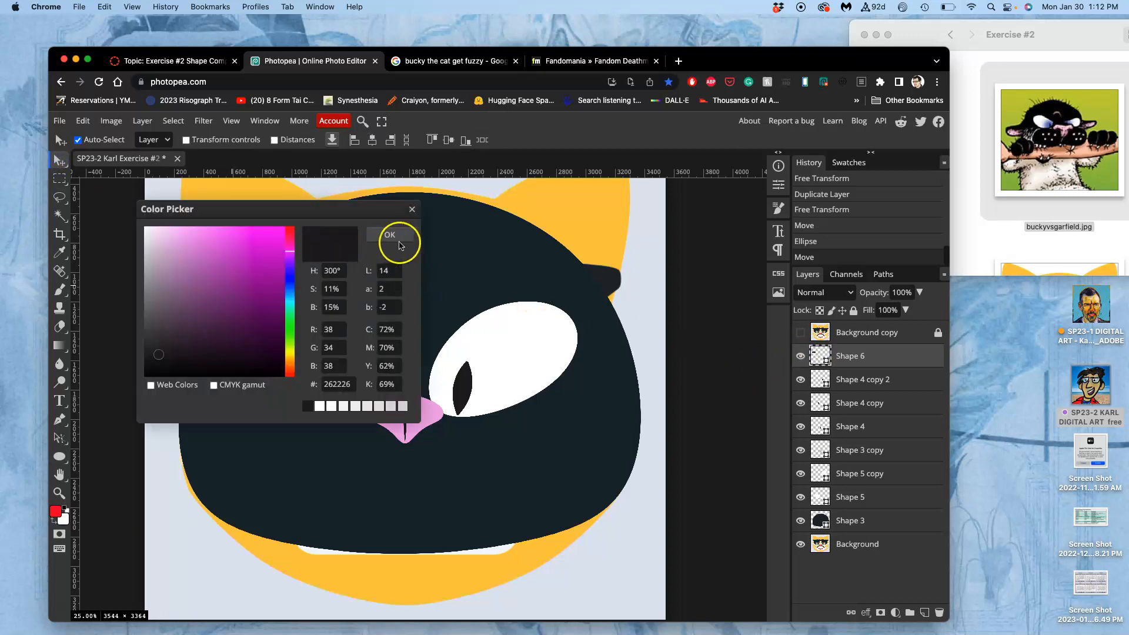
left_click(468, 257)
left_click(390, 234)
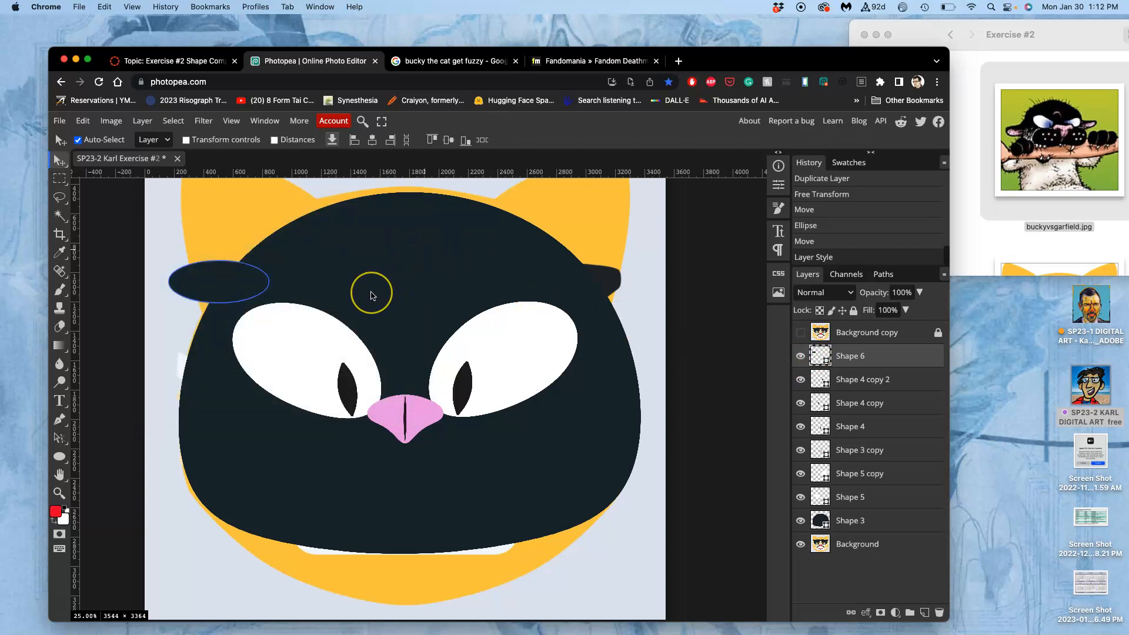
- Show the Background copy overlay and begin warping the Shape 6 ellipse, pulling its outer end and upper outer edge inward into a rounded tip
key("super+alt+t")
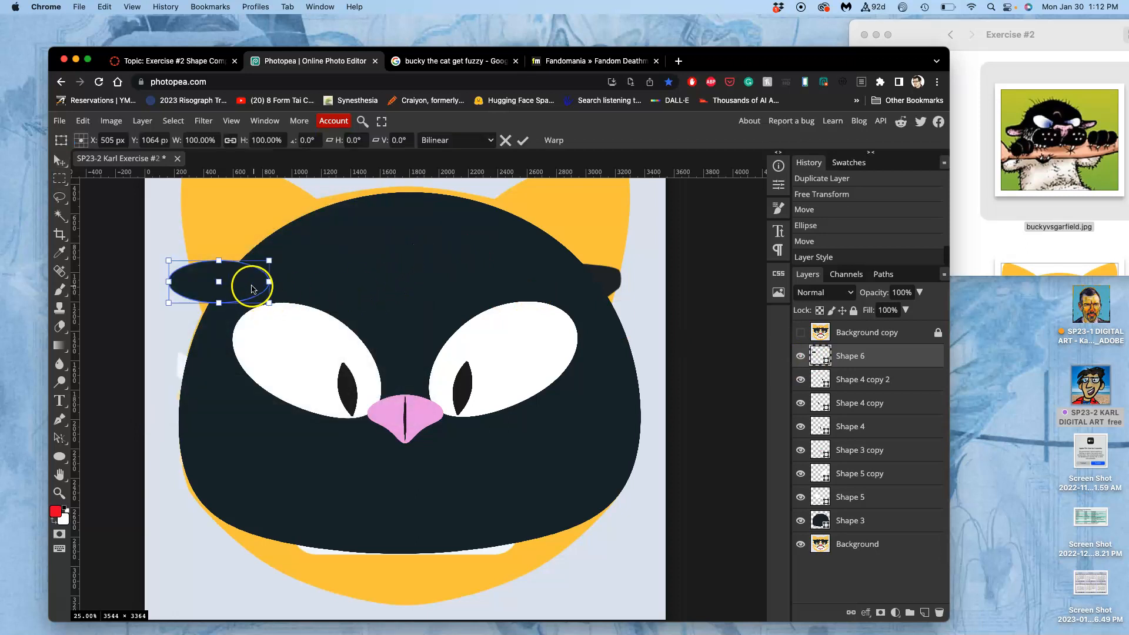
left_click(800, 333)
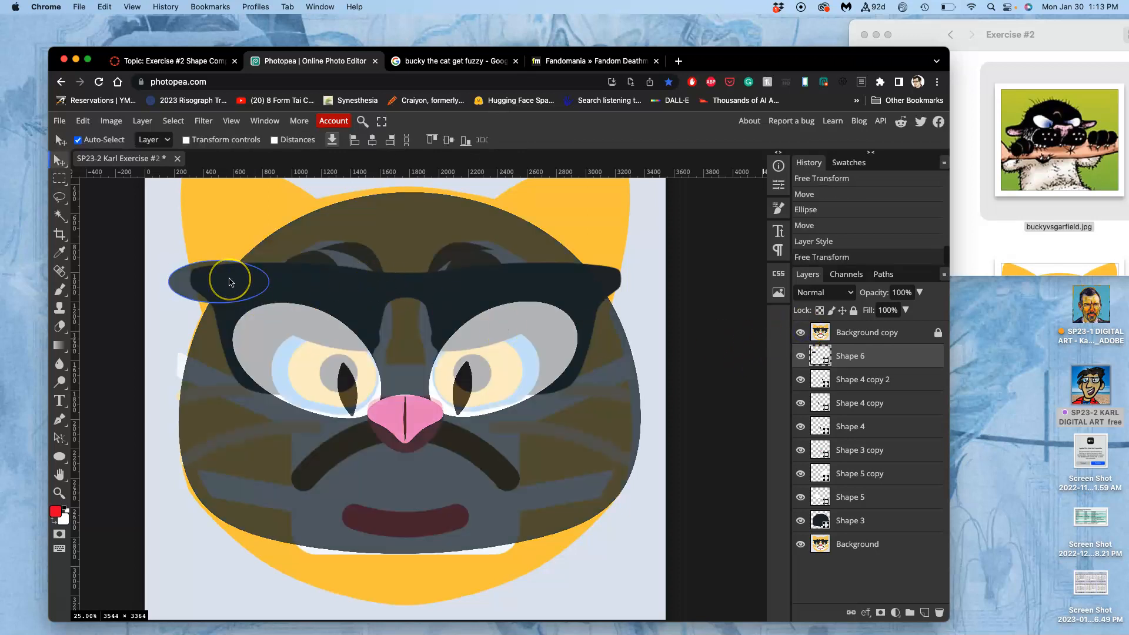
key("super+alt+t")
right_click(230, 281)
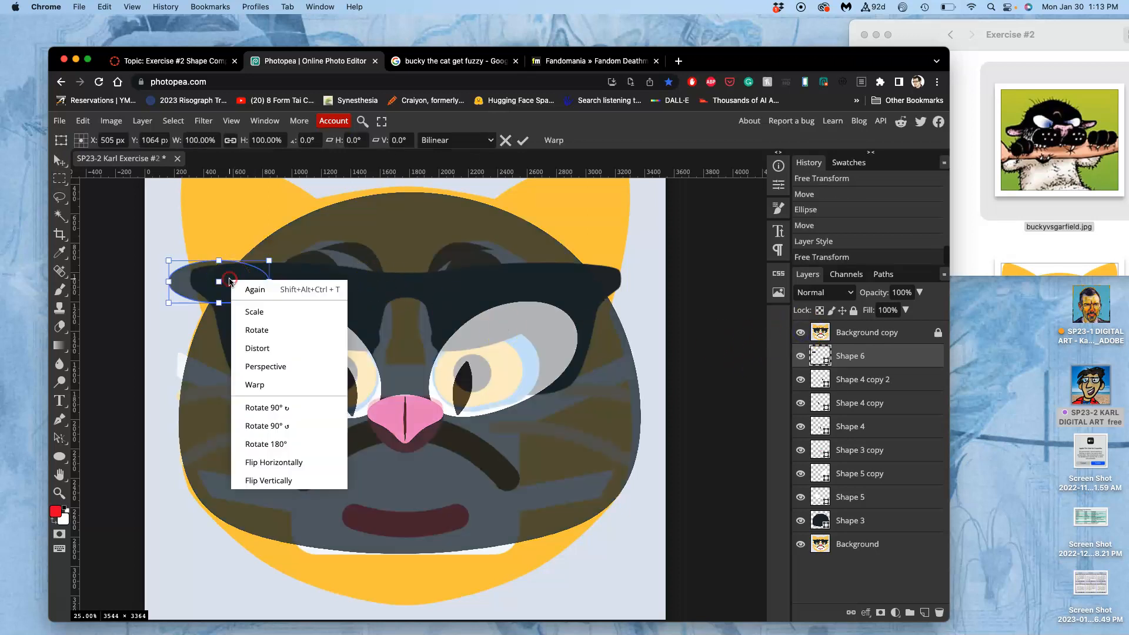
left_click(258, 385)
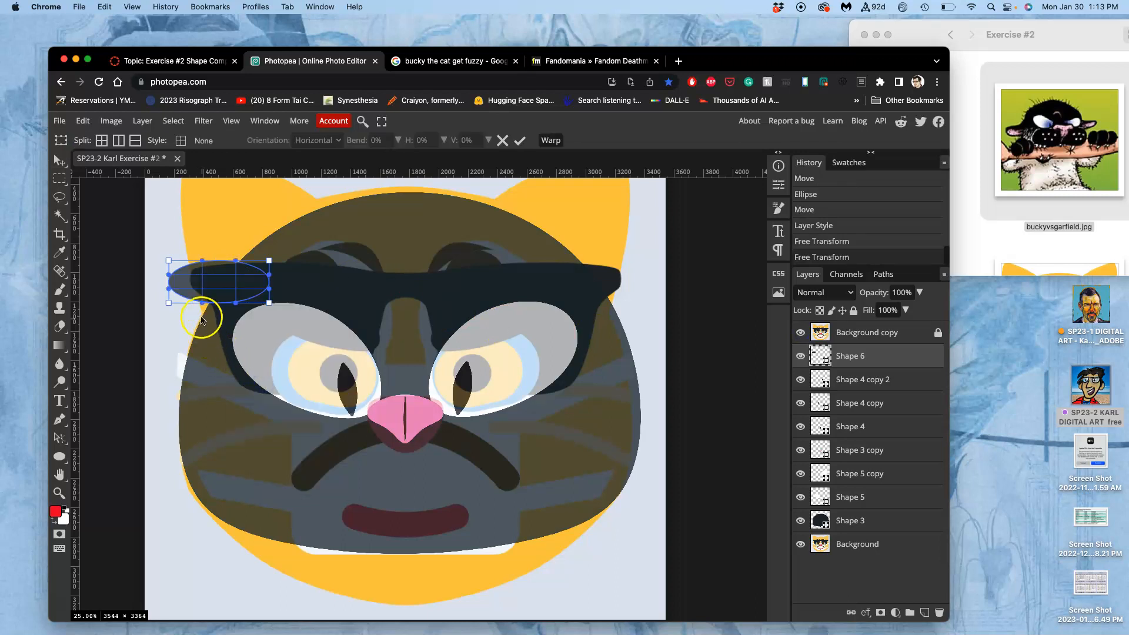
scroll(200, 314, "up", 3)
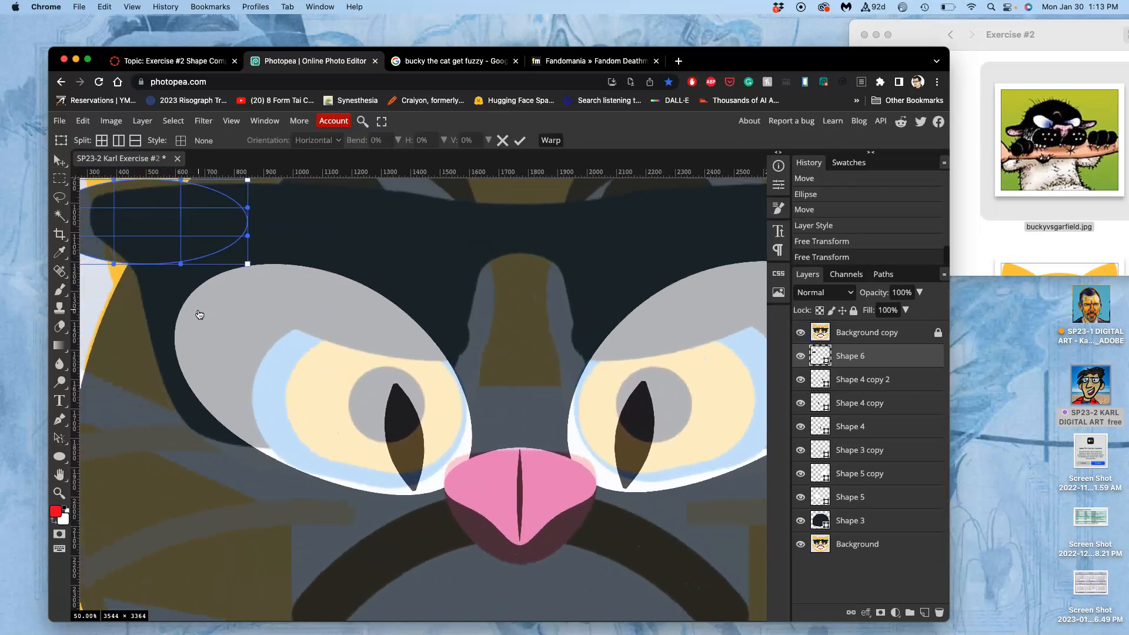
left_click_drag(200, 314, 224, 337)
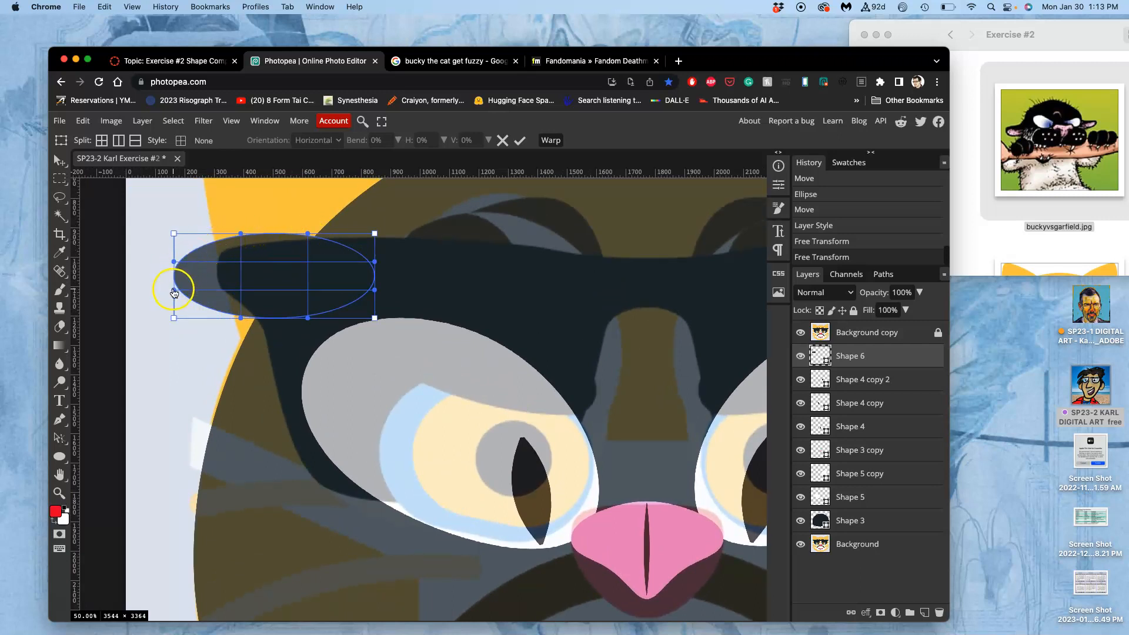
left_click_drag(177, 290, 198, 302)
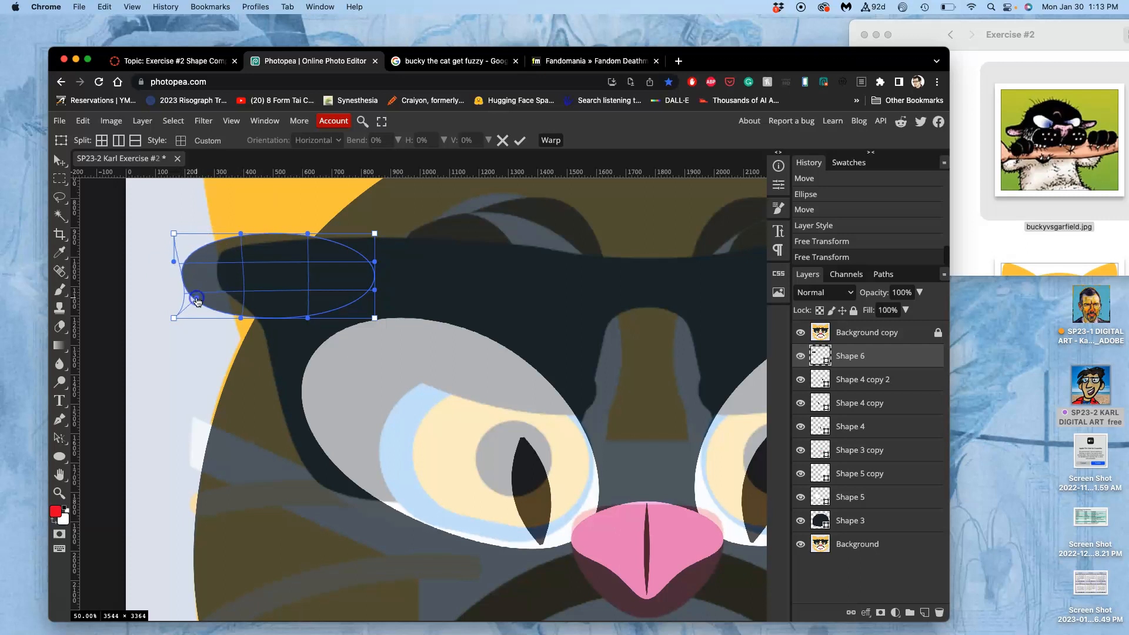
left_click_drag(175, 236, 189, 262)
left_click_drag(240, 234, 198, 266)
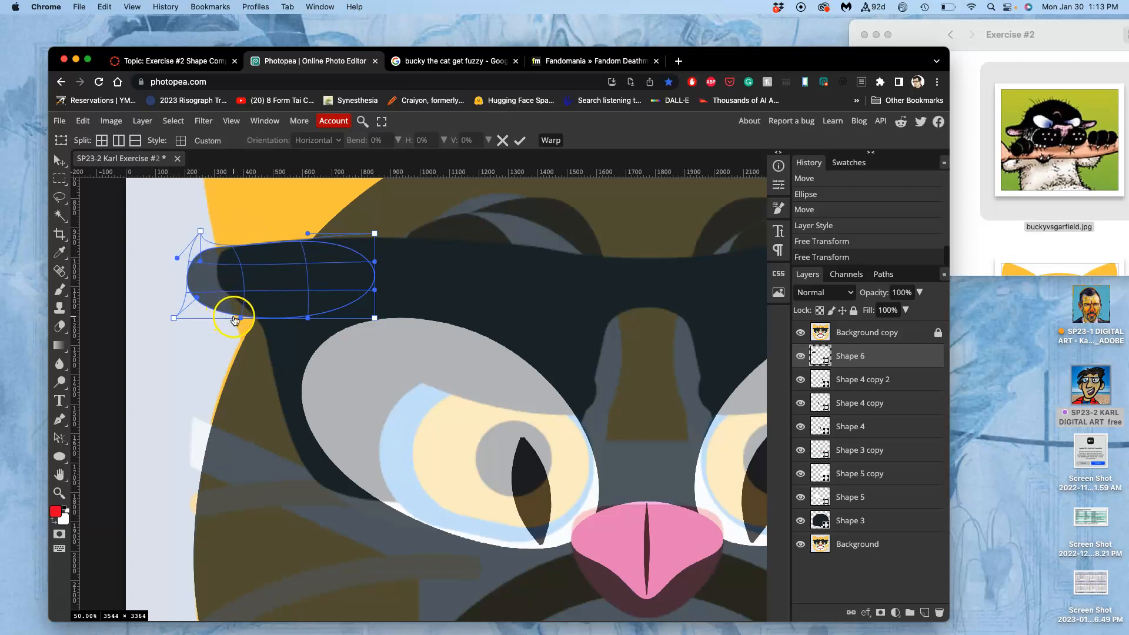
- Warp the lower edge of Shape 6 so it curves inward near the outer tip and bulges downward above the left eye
left_click_drag(227, 309, 232, 296)
left_click_drag(308, 315, 293, 361)
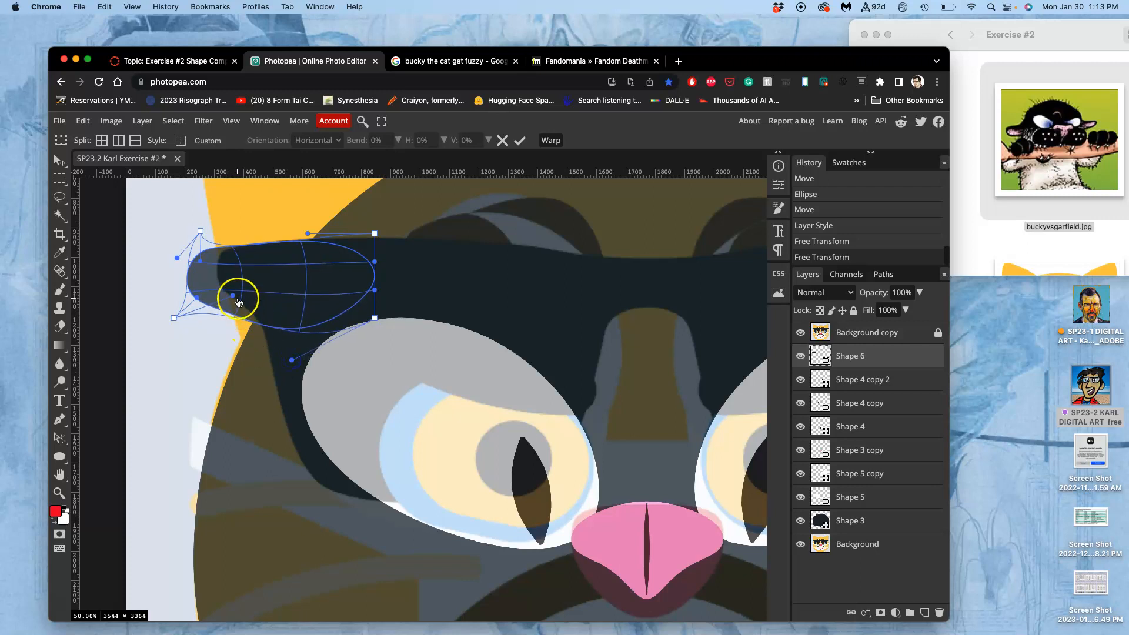
left_click_drag(232, 294, 268, 269)
left_click_drag(292, 359, 250, 392)
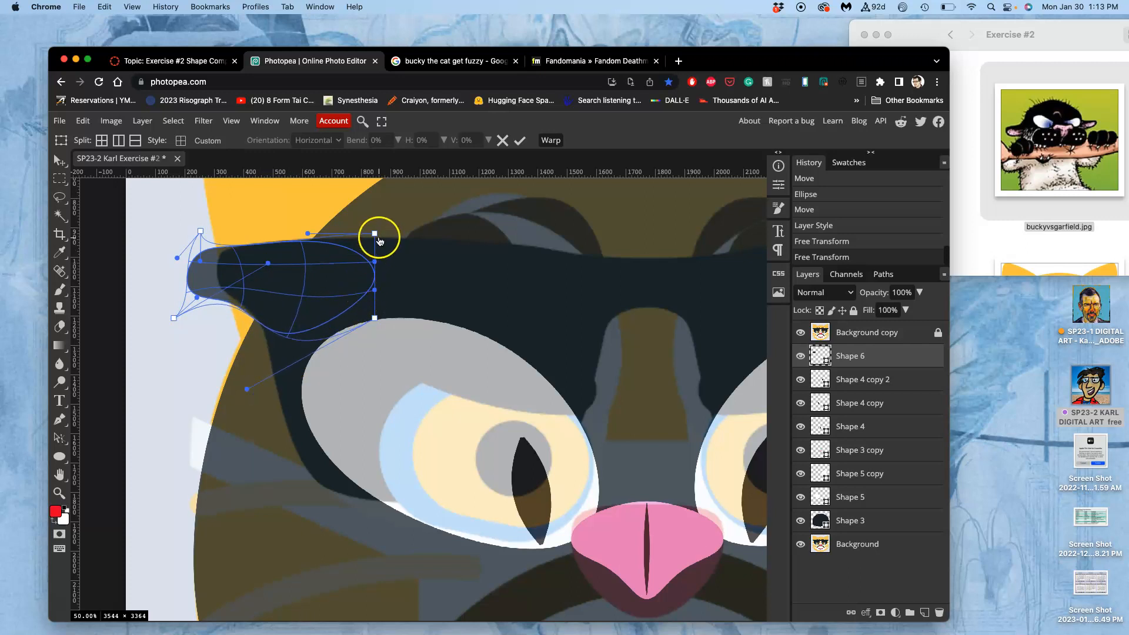
- Stretch the inner end of Shape 6 up and across the forehead above the left eye, then apply the warp
left_click_drag(376, 234, 538, 221)
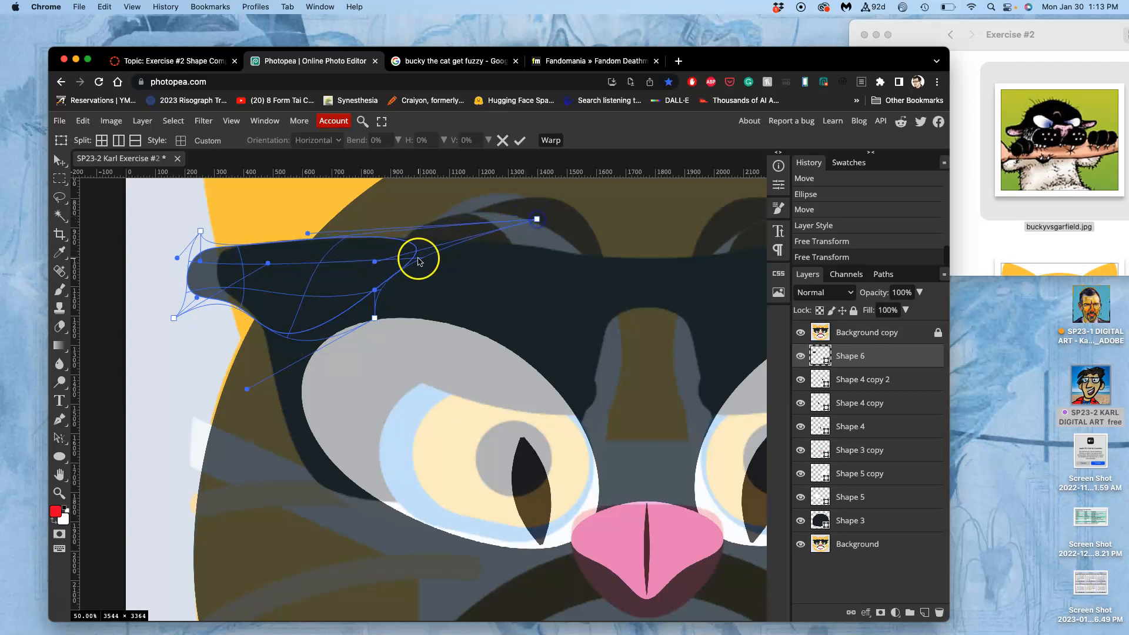
left_click_drag(378, 267, 461, 254)
mouse_move(304, 232)
left_mouse_down()
mouse_move(305, 254)
mouse_move(308, 239)
left_mouse_up()
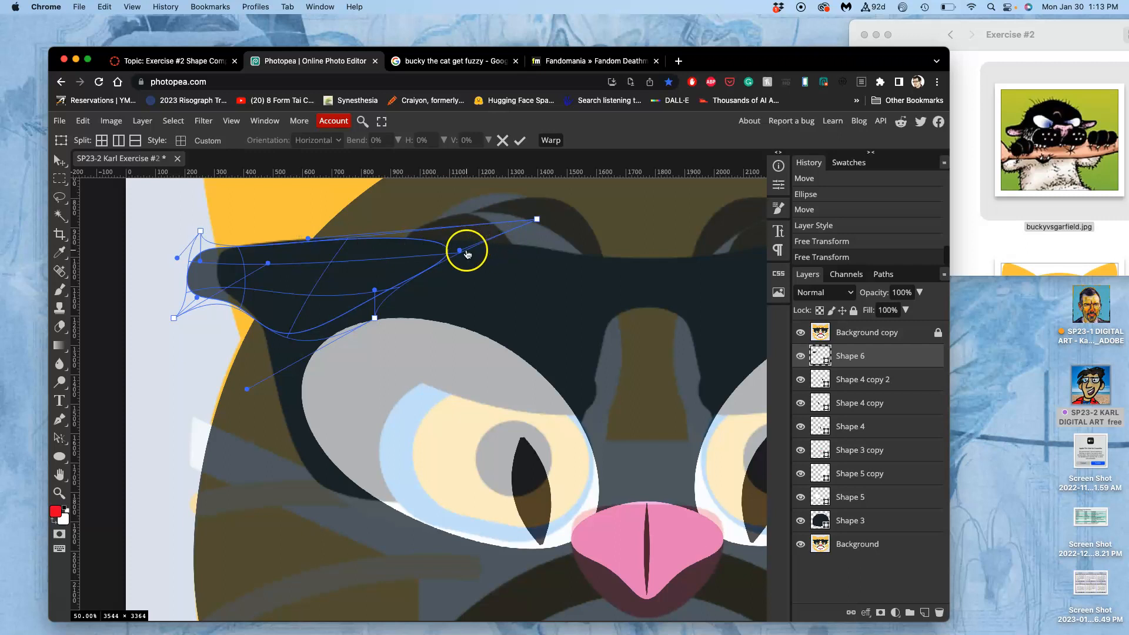
left_click_drag(461, 255, 460, 221)
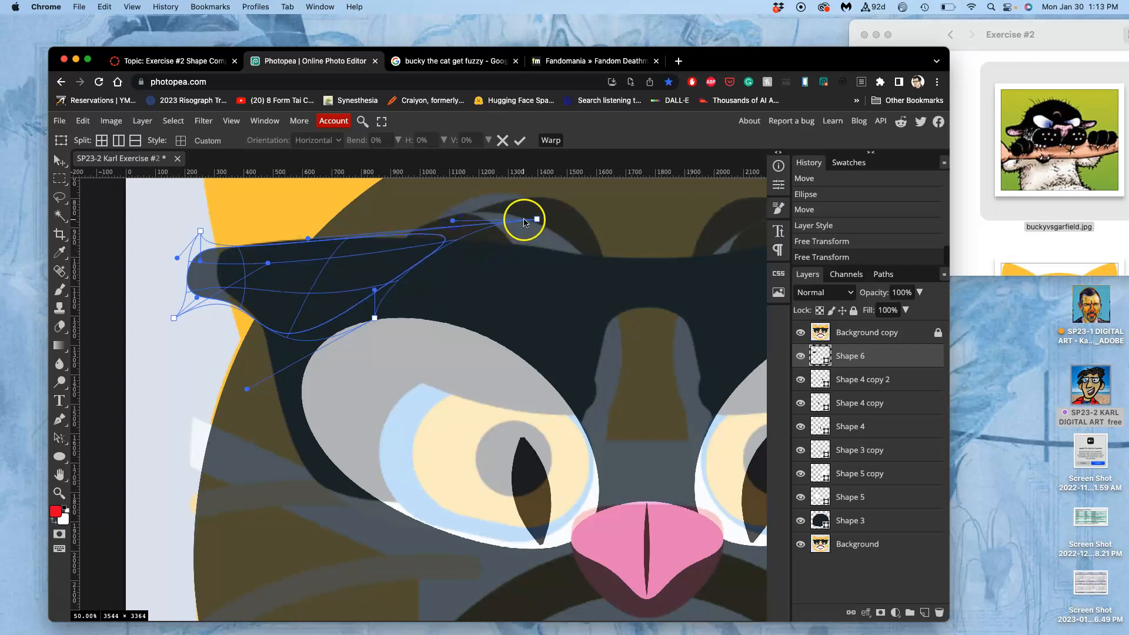
left_click_drag(537, 219, 521, 192)
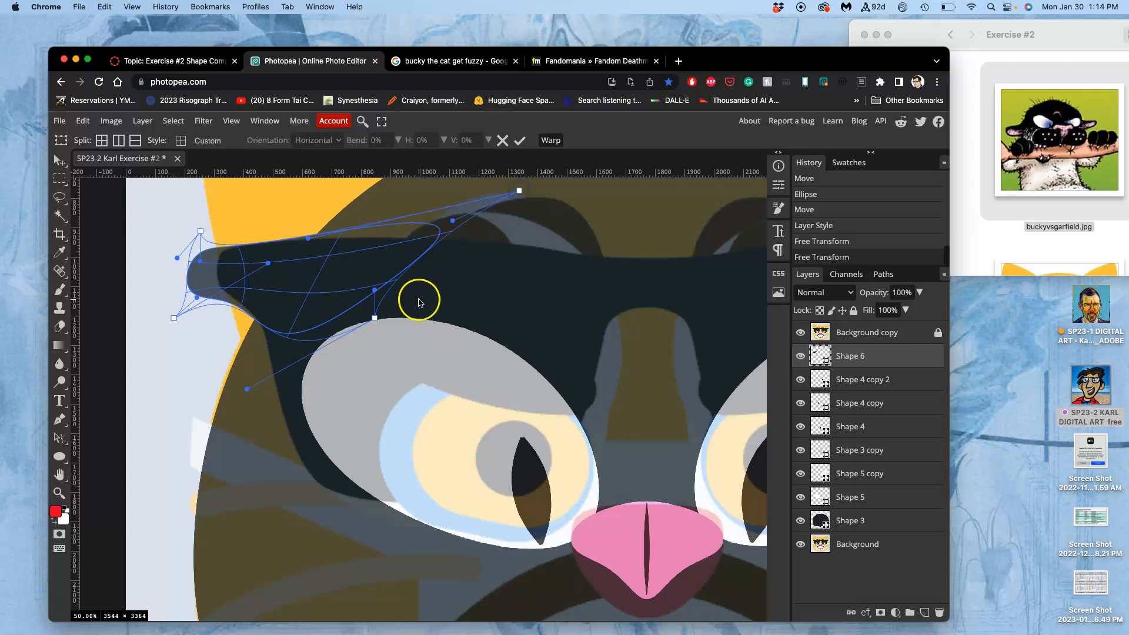
left_click_drag(376, 319, 491, 288)
key("Return")
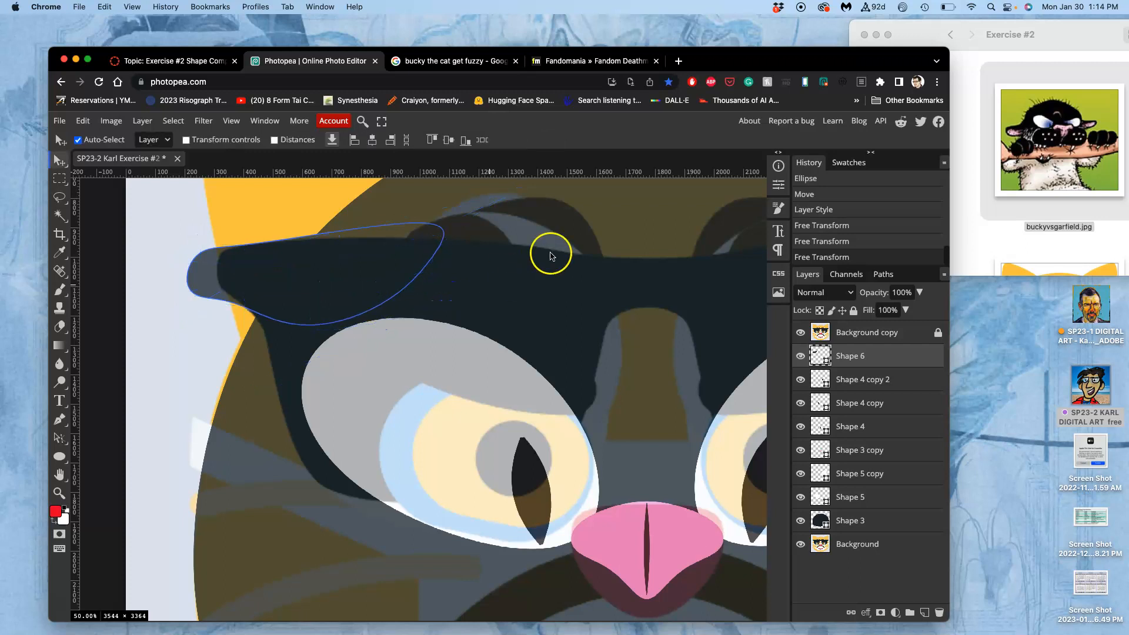
- Hide the Background copy overlay and move the warped left ear outward so it sticks out further from the head
left_click(800, 333)
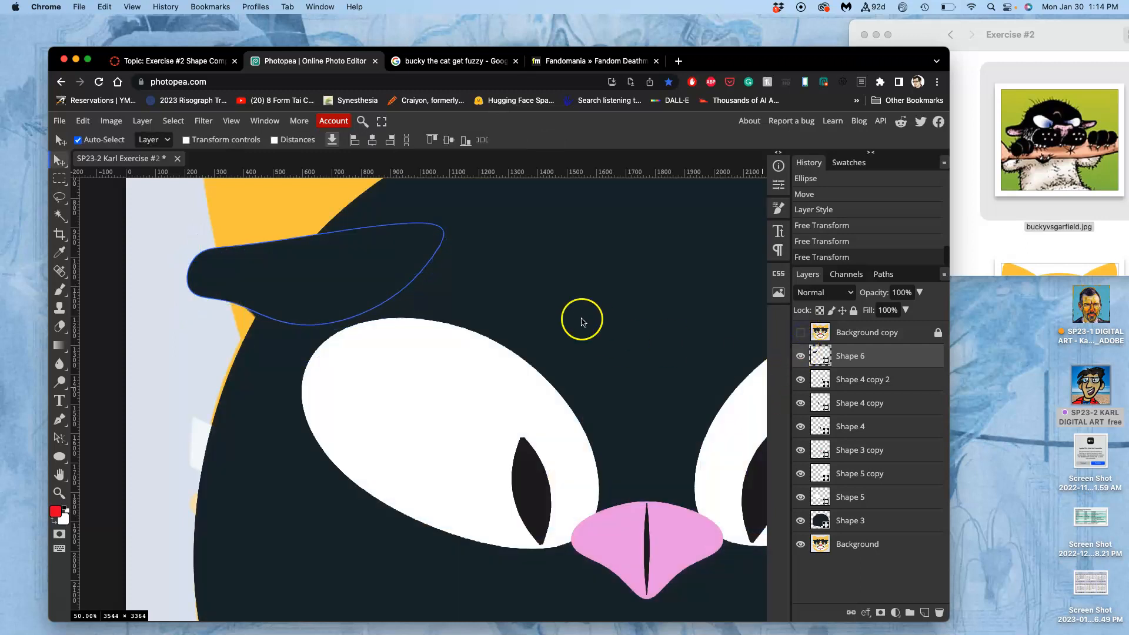
key("super+minus")
key("super+minus")
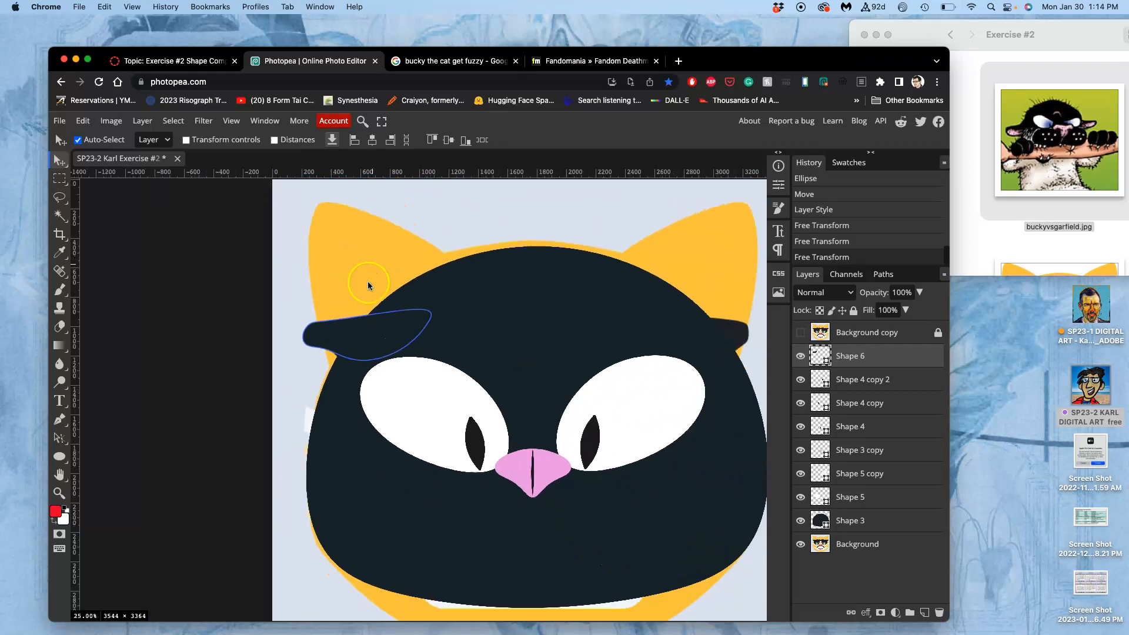
left_click_drag(382, 320, 358, 331)
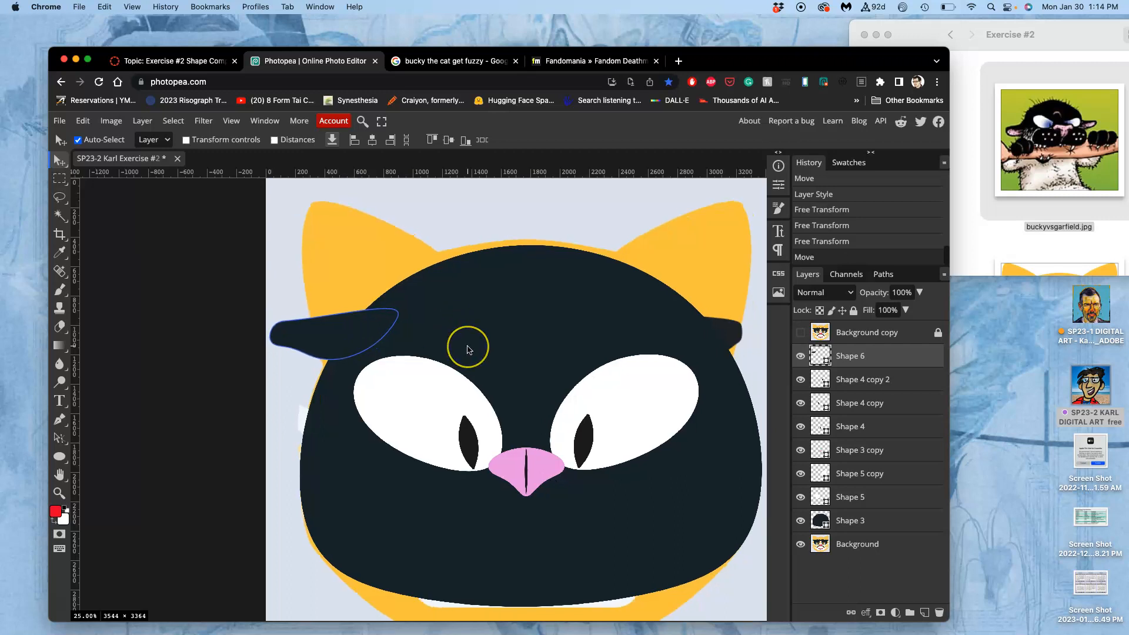
scroll(466, 345, "right", 5)
scroll(466, 345, "down", 1)
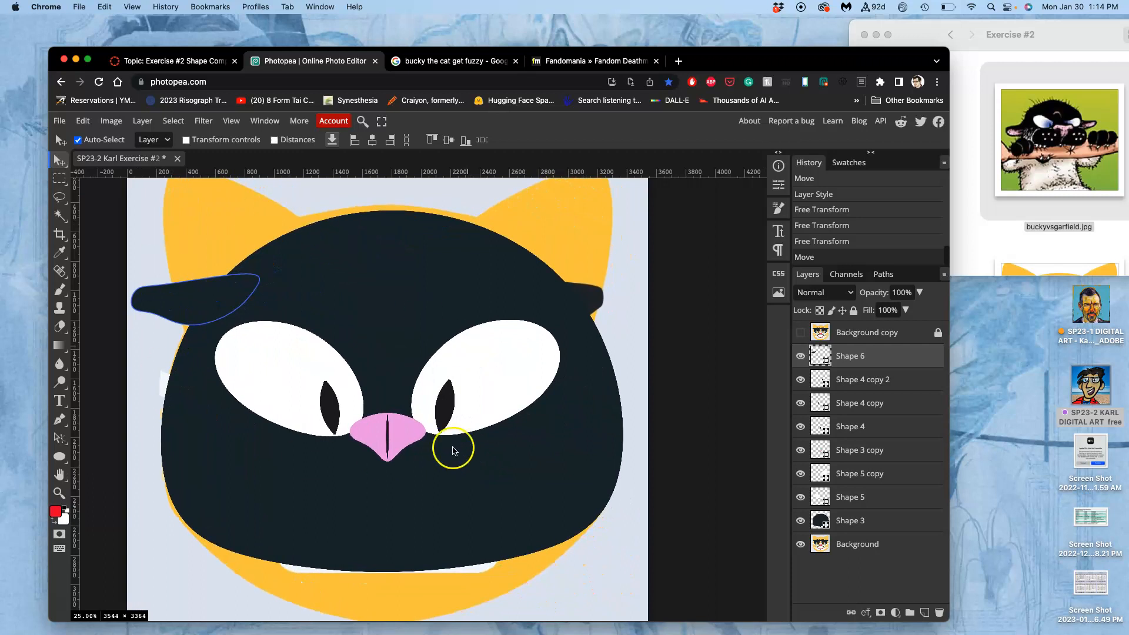
- Widen the canvas to 12 inches, keeping the centre anchor so that space is added on both sides
left_click(111, 120)
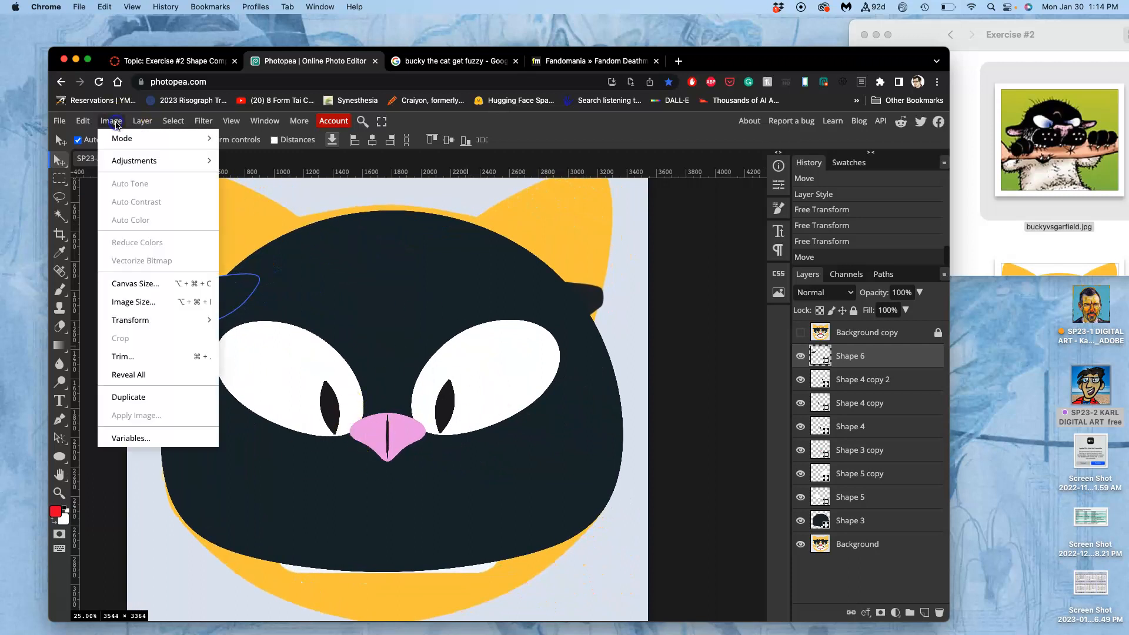
left_click(142, 286)
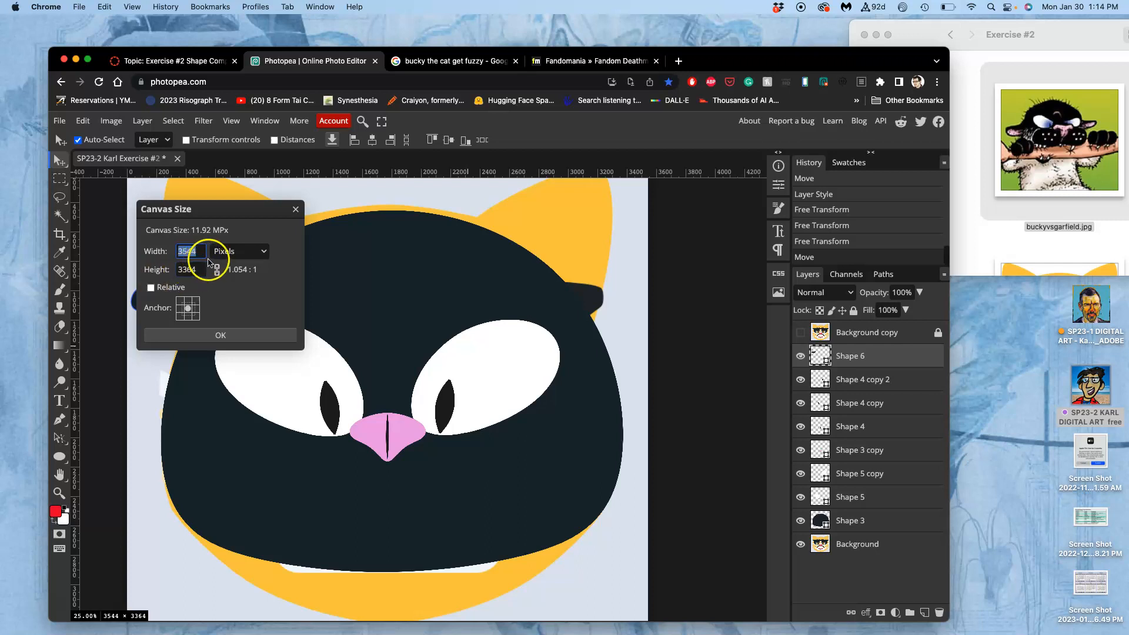
left_click(234, 252)
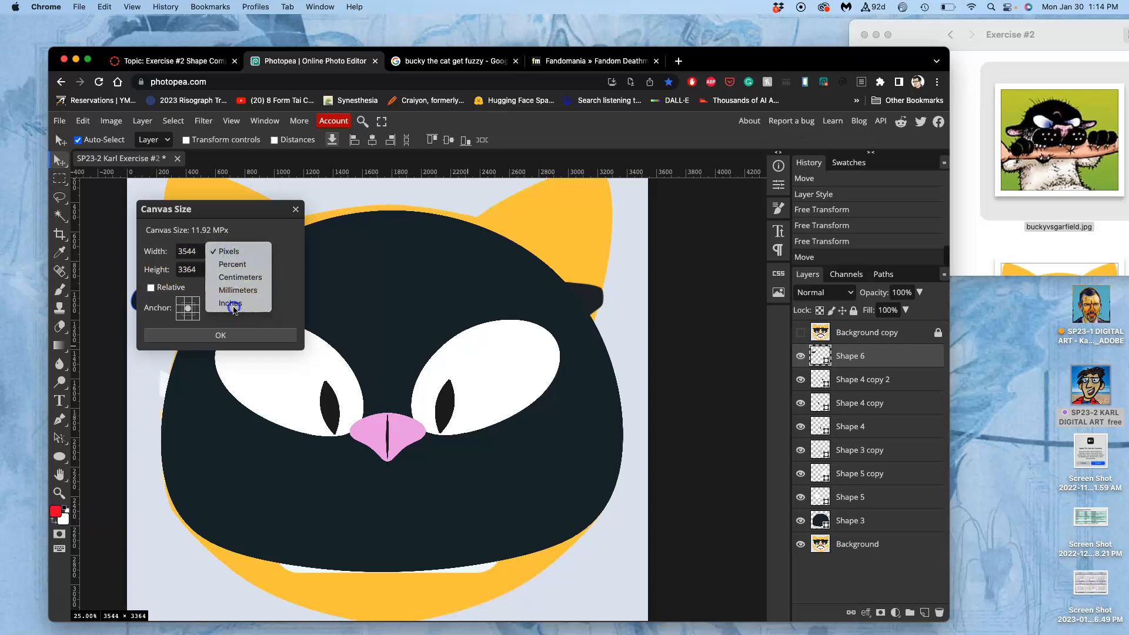
left_click(233, 302)
left_click(197, 252)
double_click(197, 252)
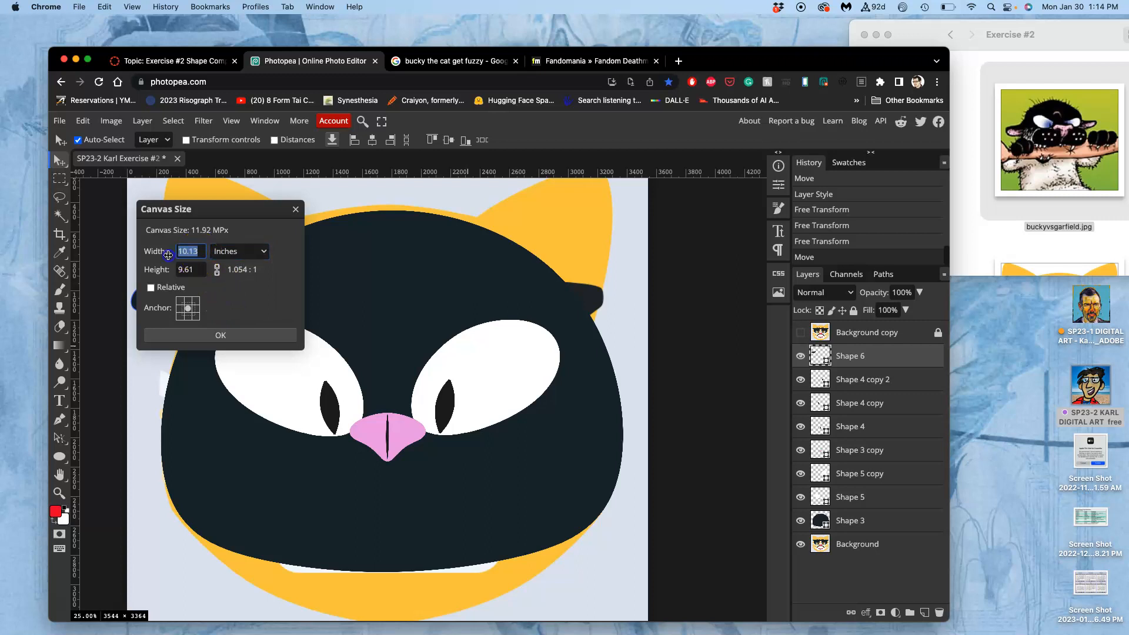
type("12")
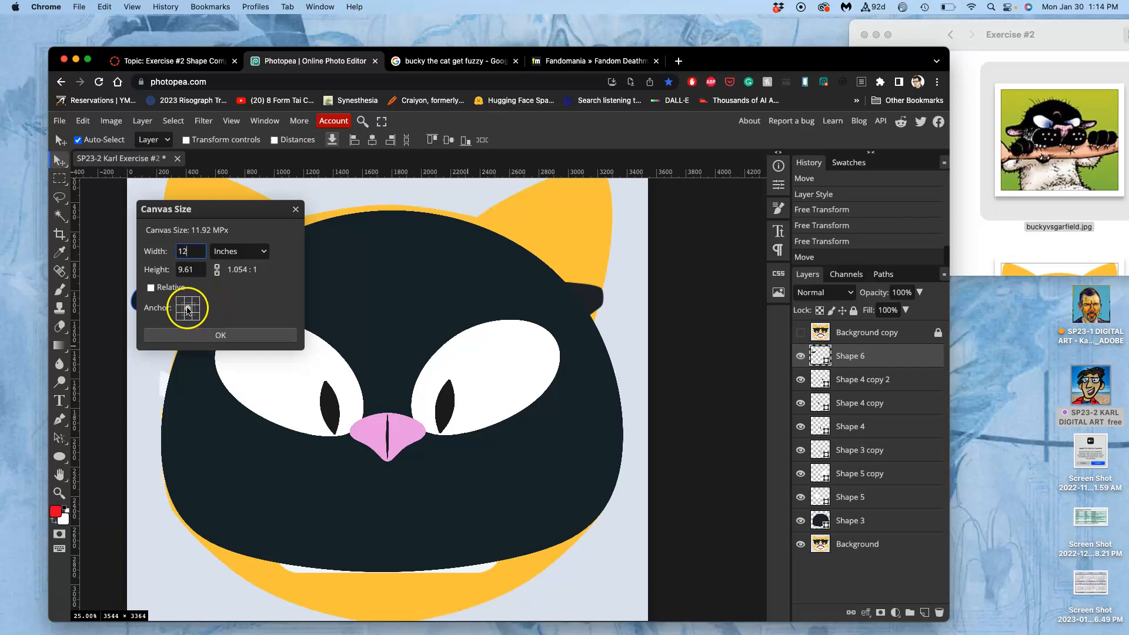
left_click(215, 334)
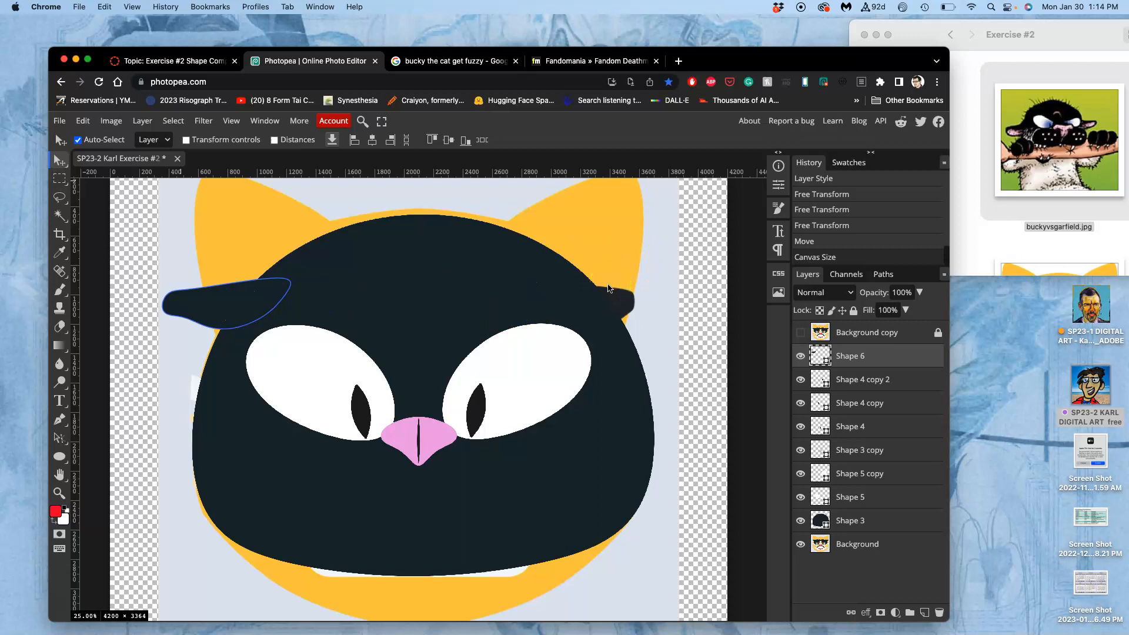
- Duplicate the warped left ear, flip the copy horizontally and move it to the opposite side of the head
left_click(248, 299)
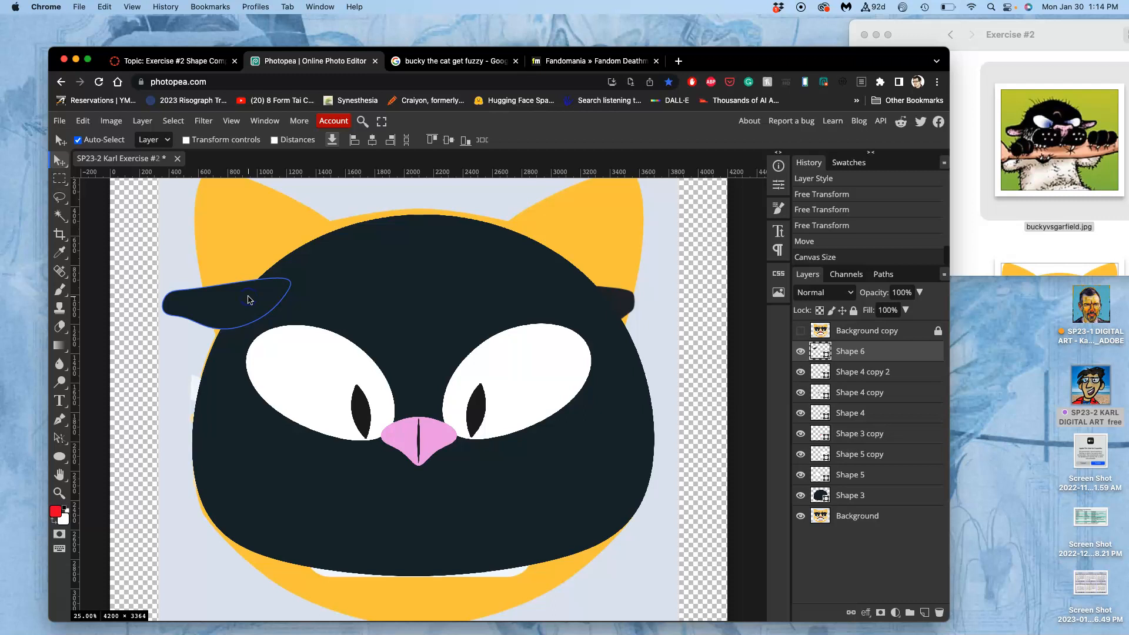
key("super+j")
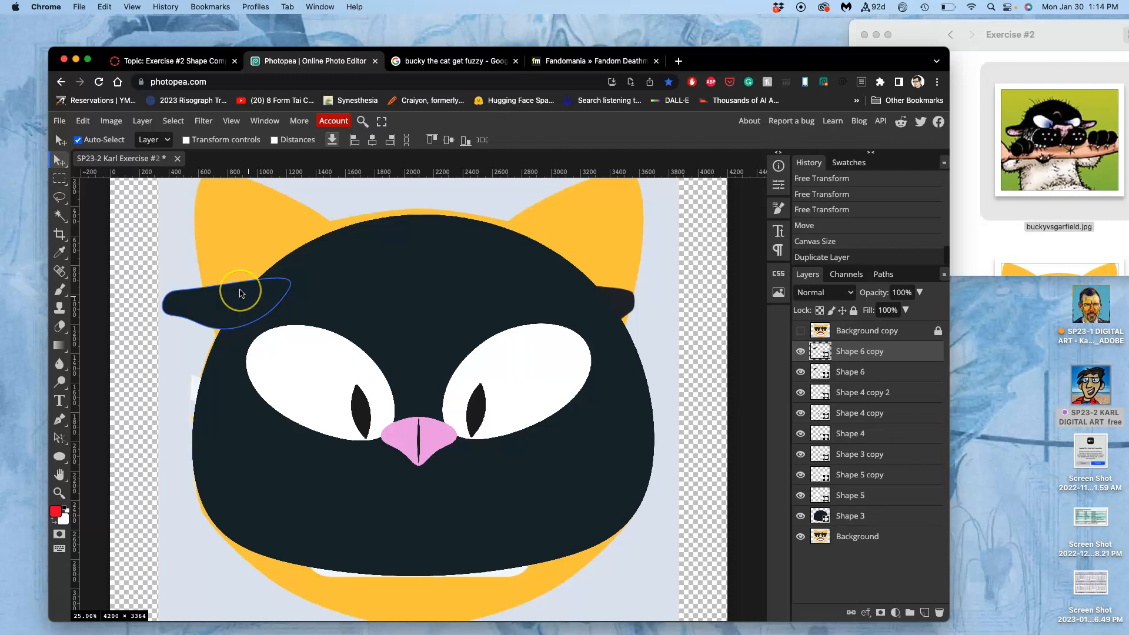
key("super+t")
right_click(240, 293)
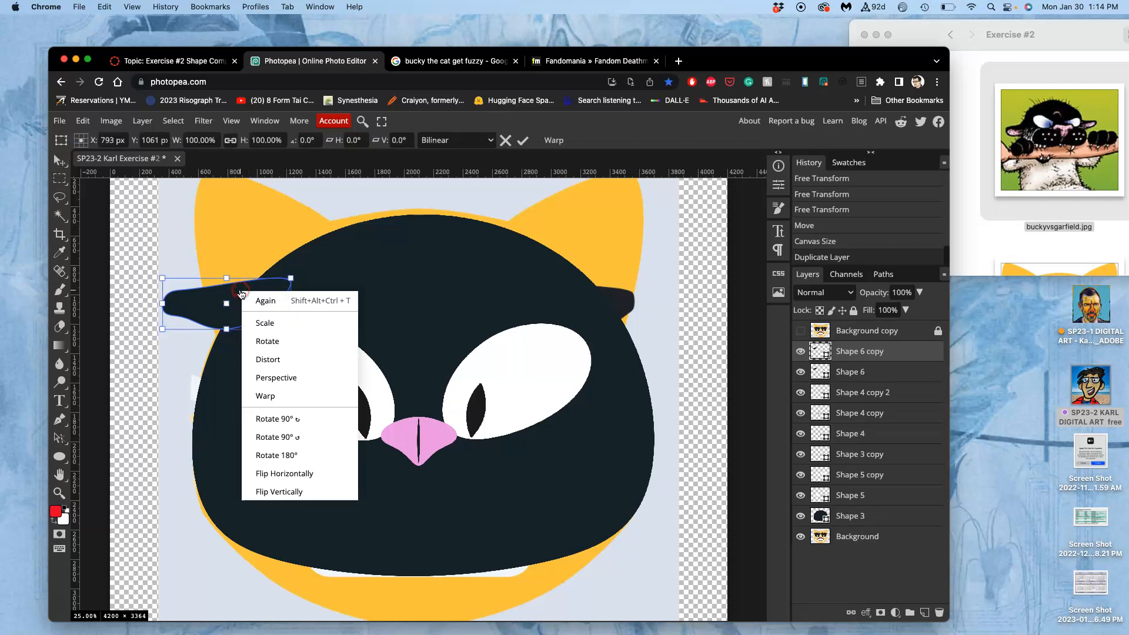
left_click(304, 469)
left_click_drag(255, 327, 629, 310)
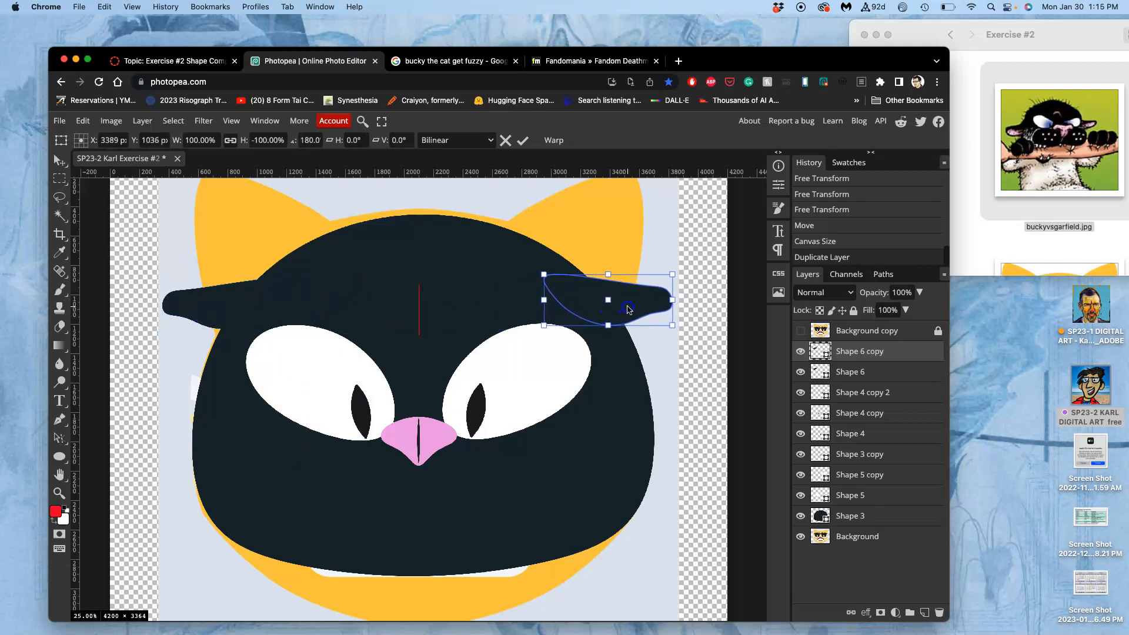
- Show the Background copy overlay and nudge the mirrored right ear slightly down to line up with the left one
left_click(802, 332)
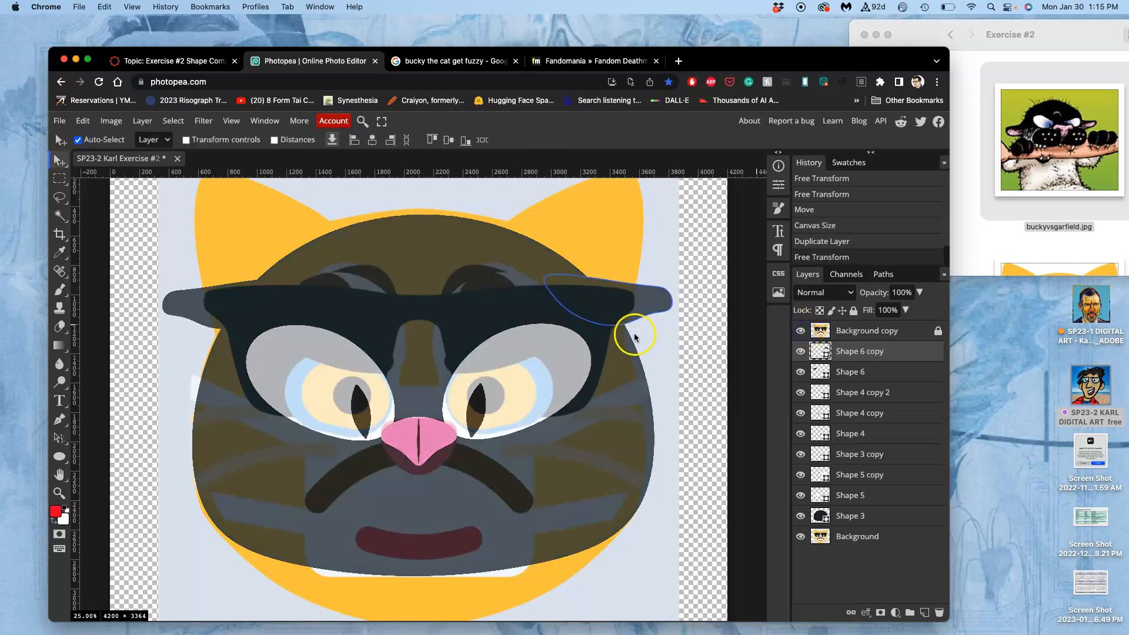
left_click_drag(586, 297, 591, 299)
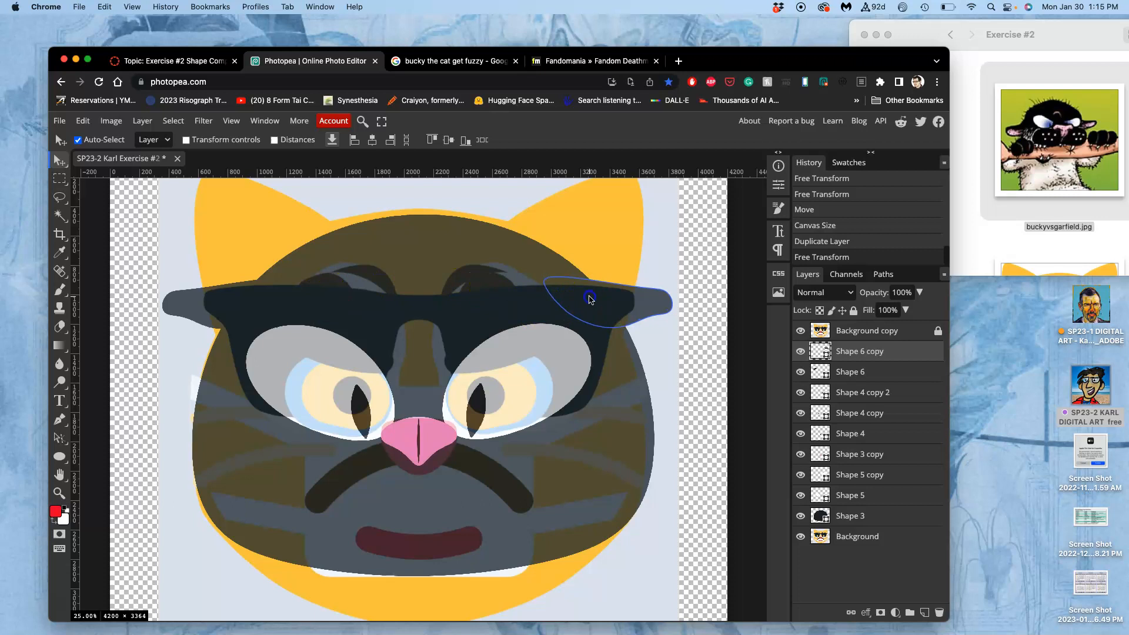
left_click_drag(591, 299, 590, 299)
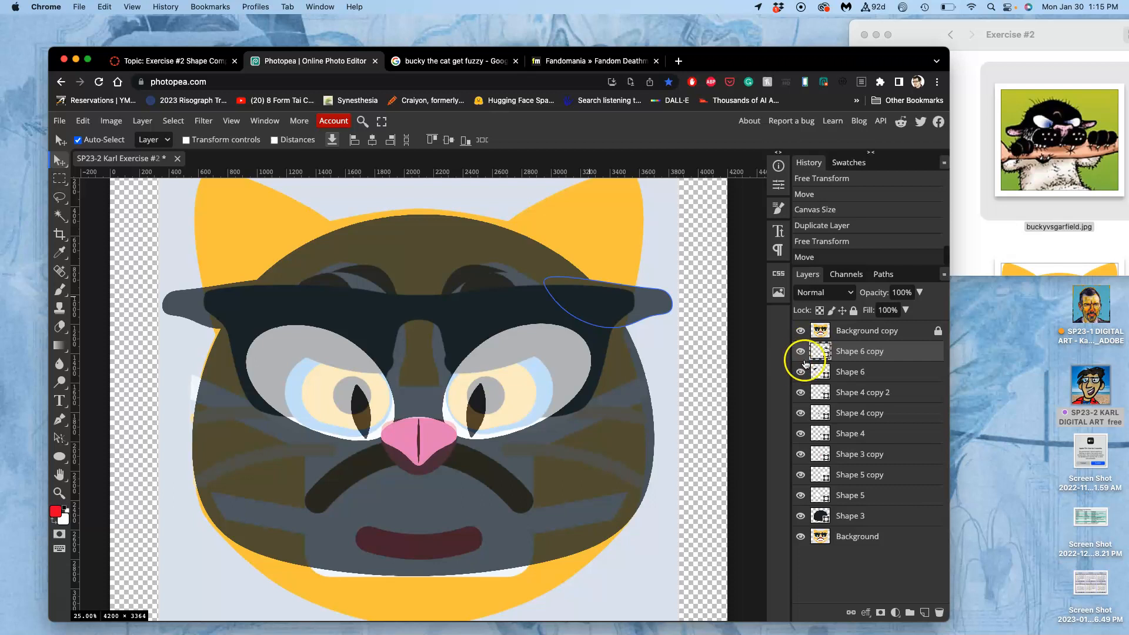
left_click(671, 355)
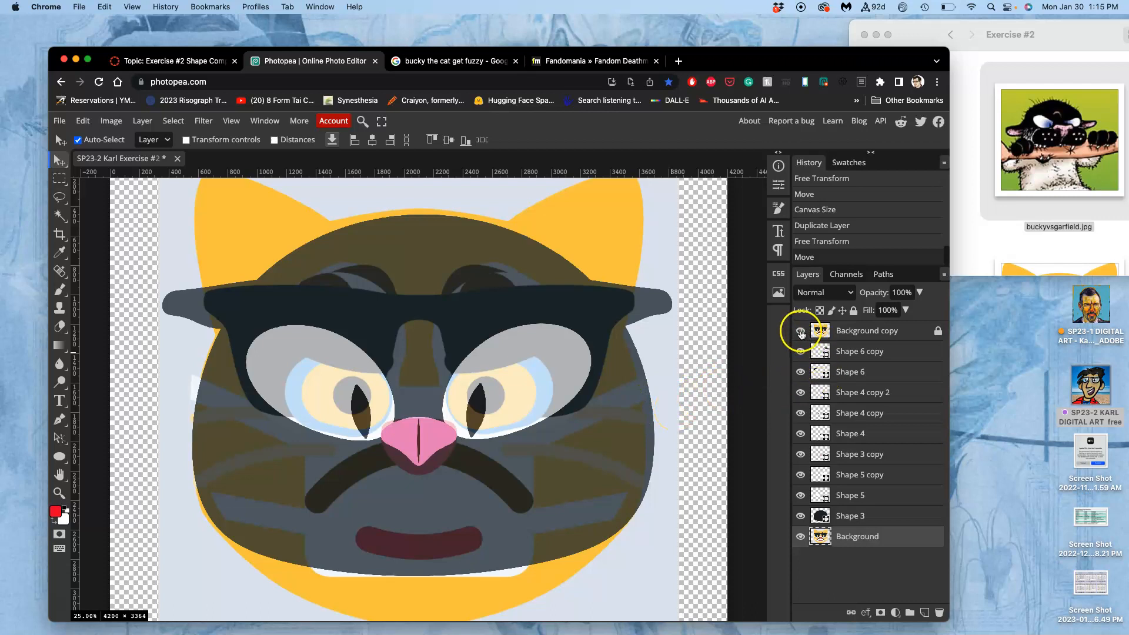
- Compare the face with and without the Background copy overlay, leaving the overlay hidden
left_click(800, 331)
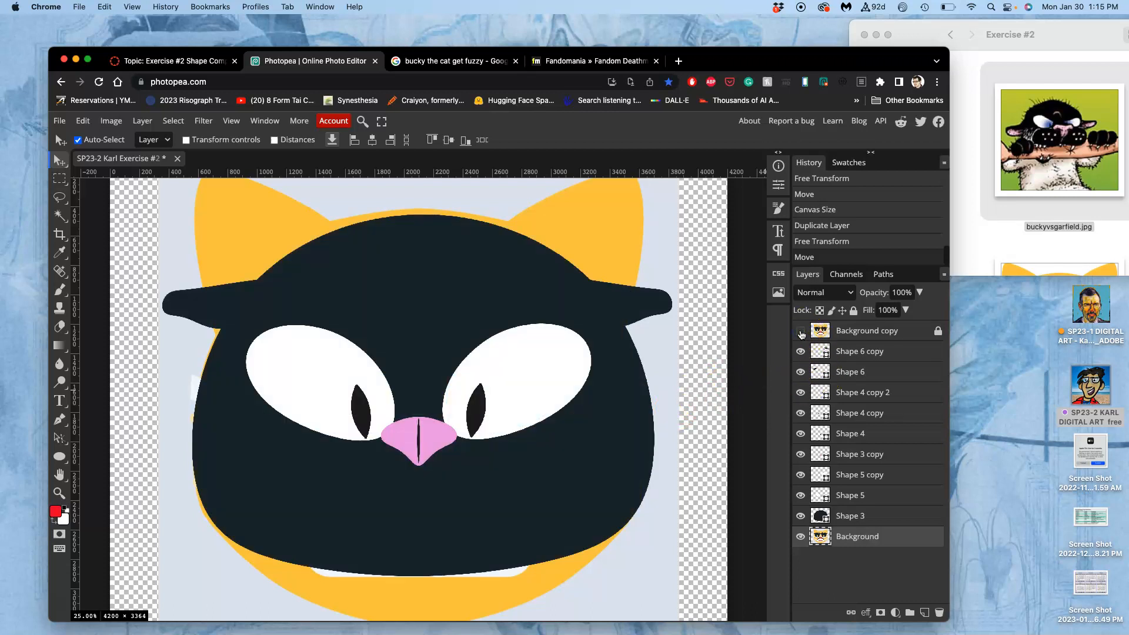
left_click(800, 331)
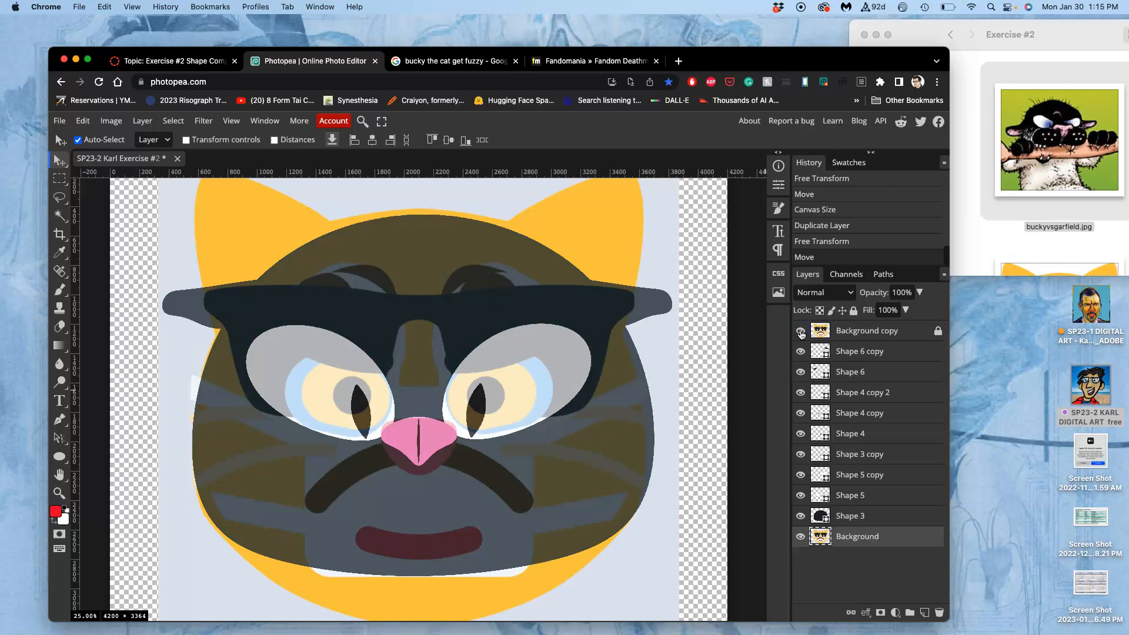
left_click(800, 332)
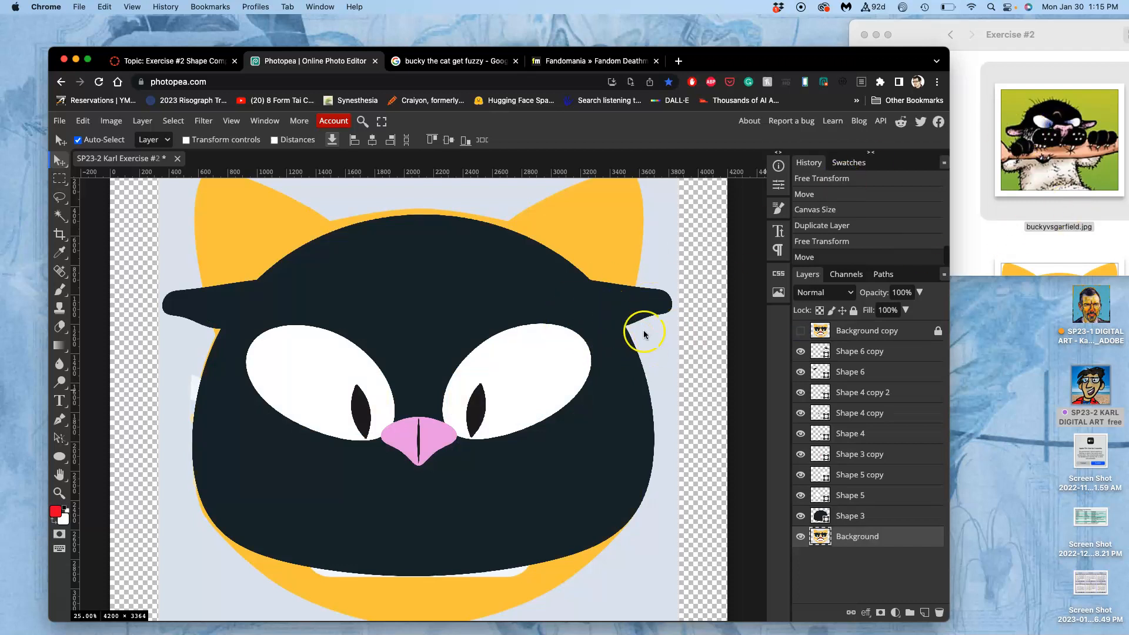
- Duplicate the pink nose shape and move the copy just below the left ear
left_click(440, 441)
key("super+j")
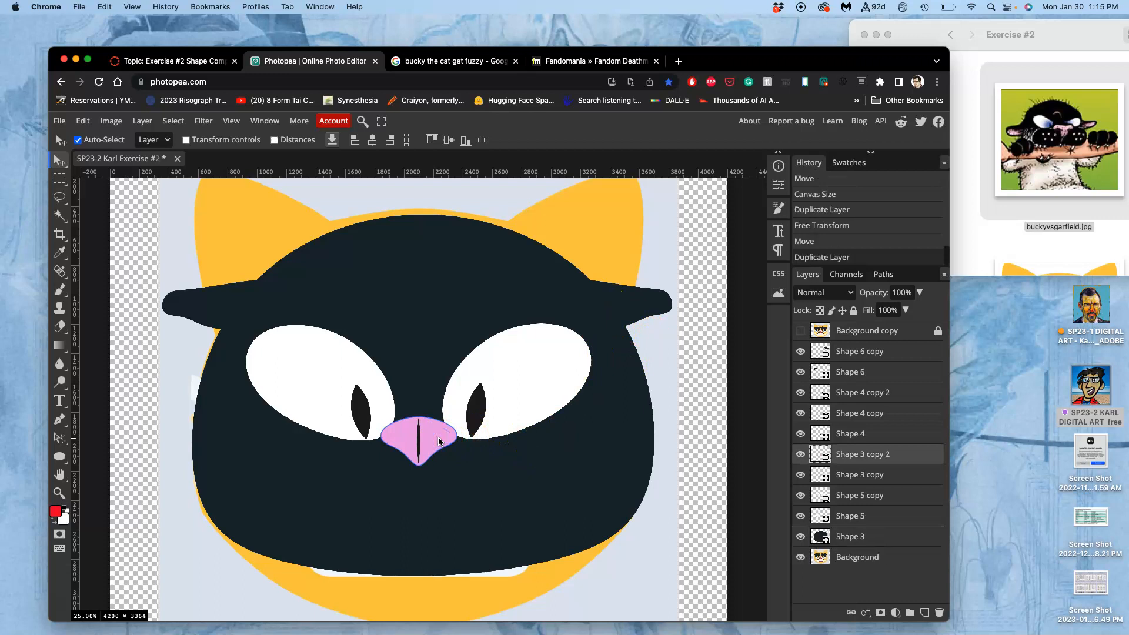
left_click_drag(440, 441, 225, 353)
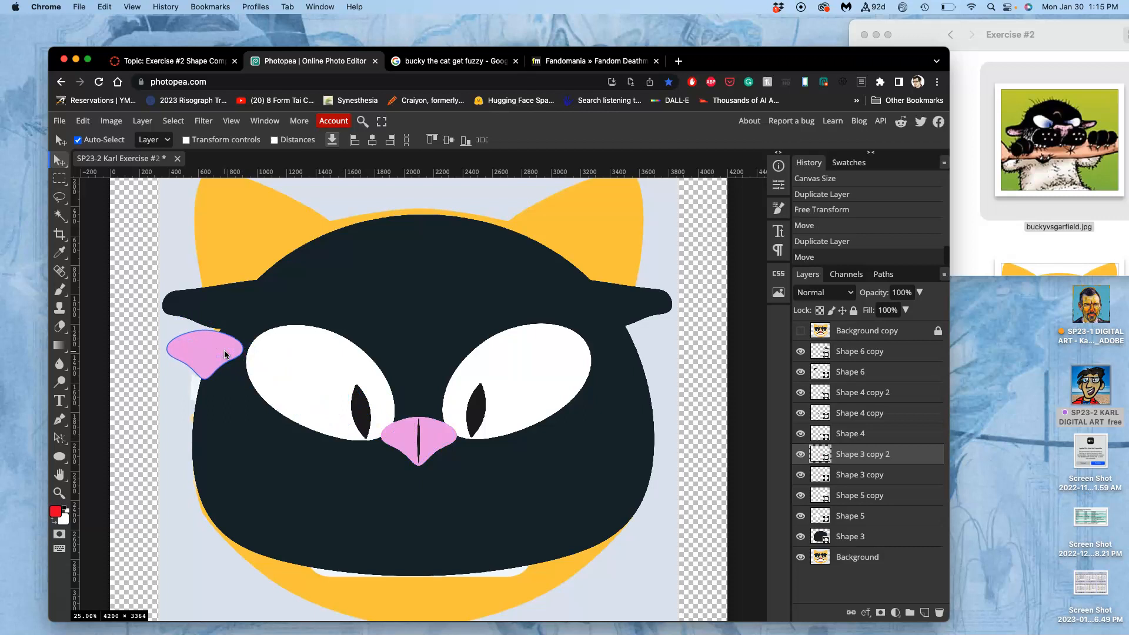
- Rotate the pink copy to about -157°, scale it to 113.81% and fit it under the left ear as the inner ear
key("alt+super+t")
left_click_drag(252, 327, 83, 353)
left_click_drag(187, 317, 196, 261)
left_click_drag(190, 340, 197, 321)
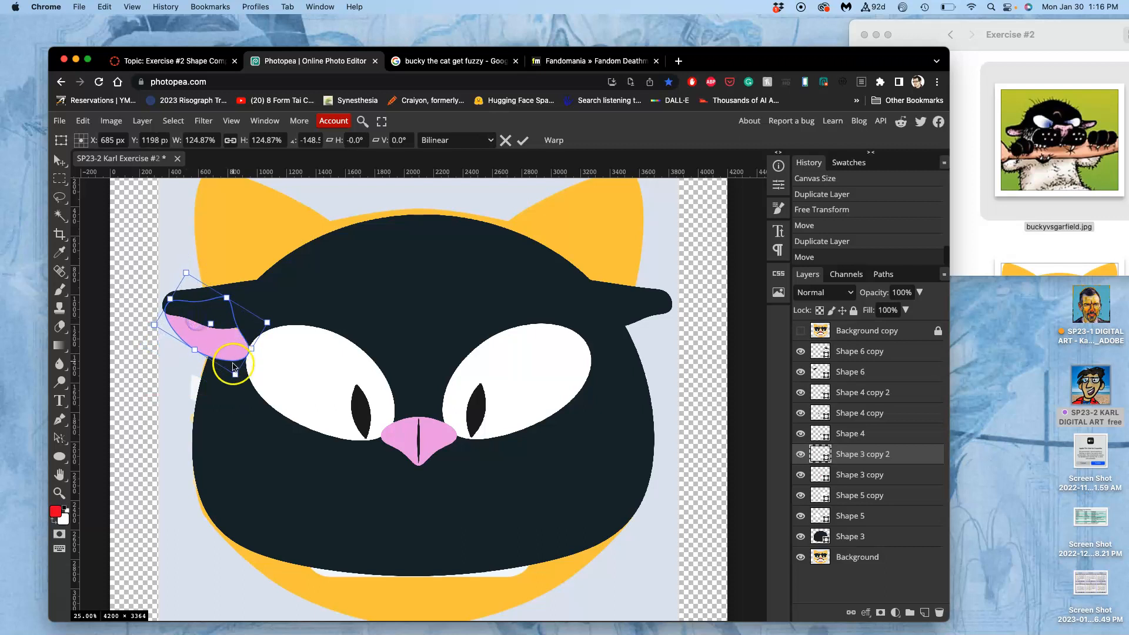
left_click_drag(234, 373, 233, 362)
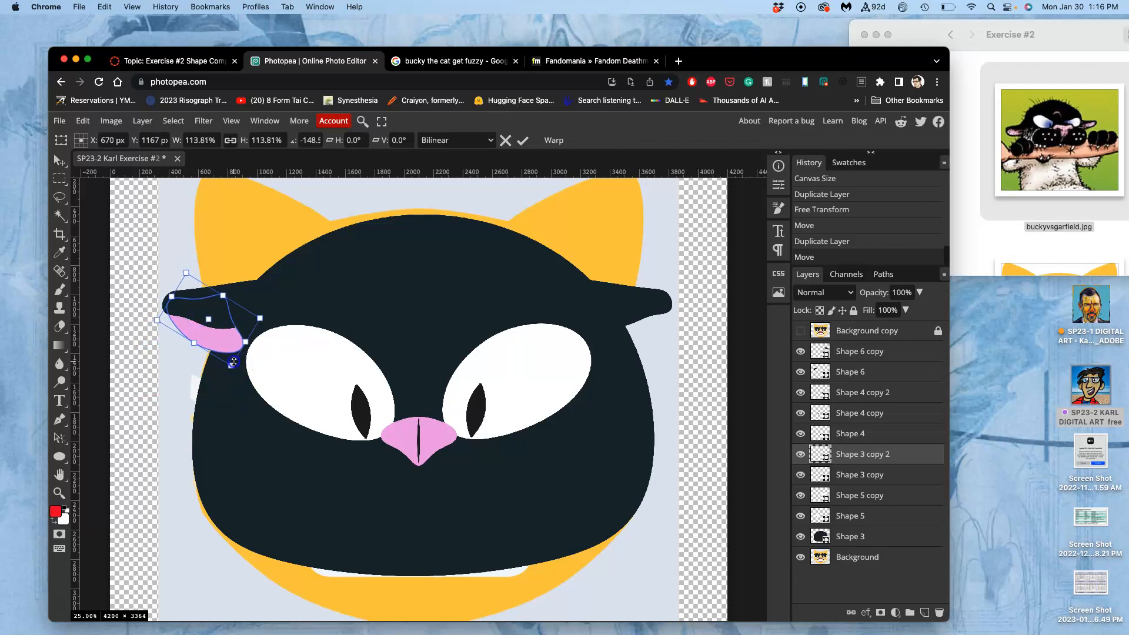
left_click_drag(269, 310, 265, 301)
left_click_drag(230, 337, 228, 336)
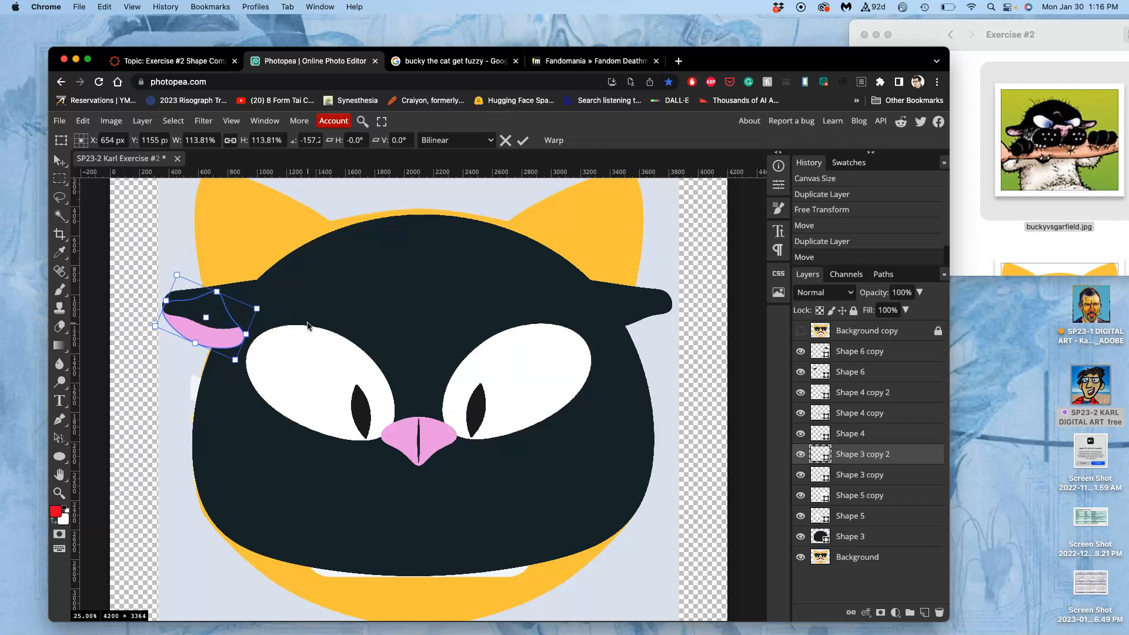
key("Return")
- Check which layers hold the left eye, left ear and head by selecting these shapes on the canvas
left_click(342, 326)
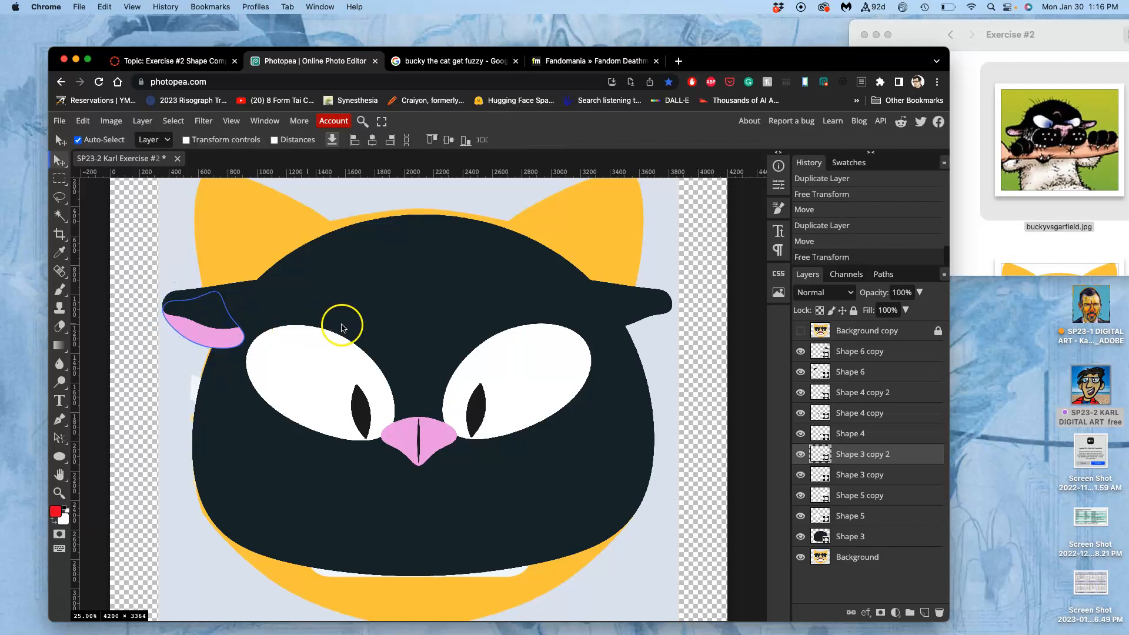
left_click(303, 412)
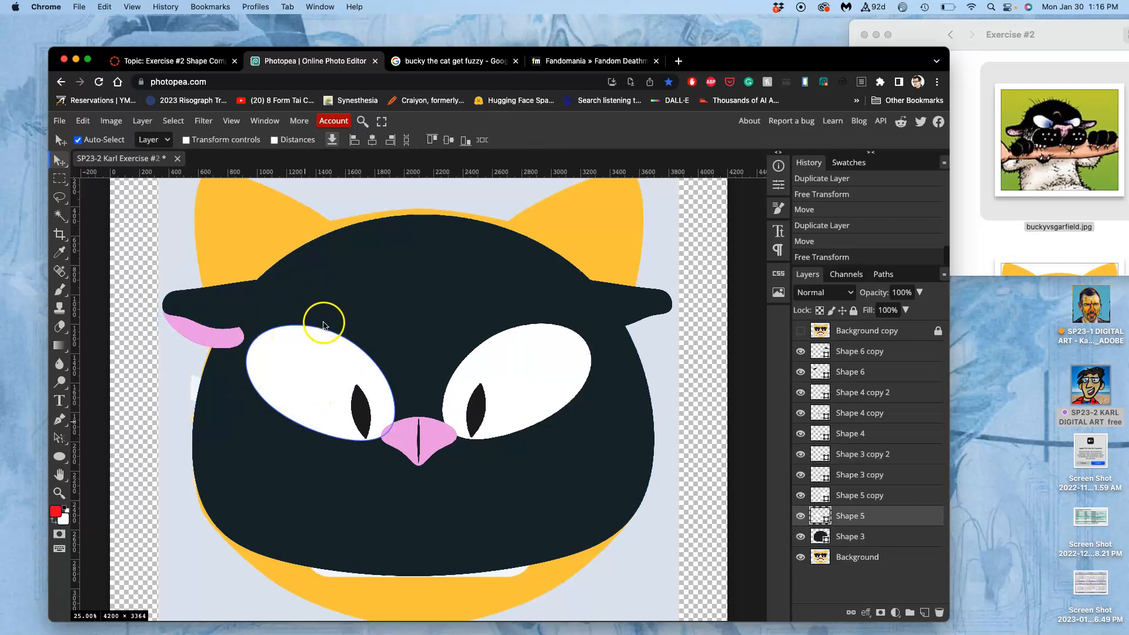
left_click(253, 307)
left_click(310, 301)
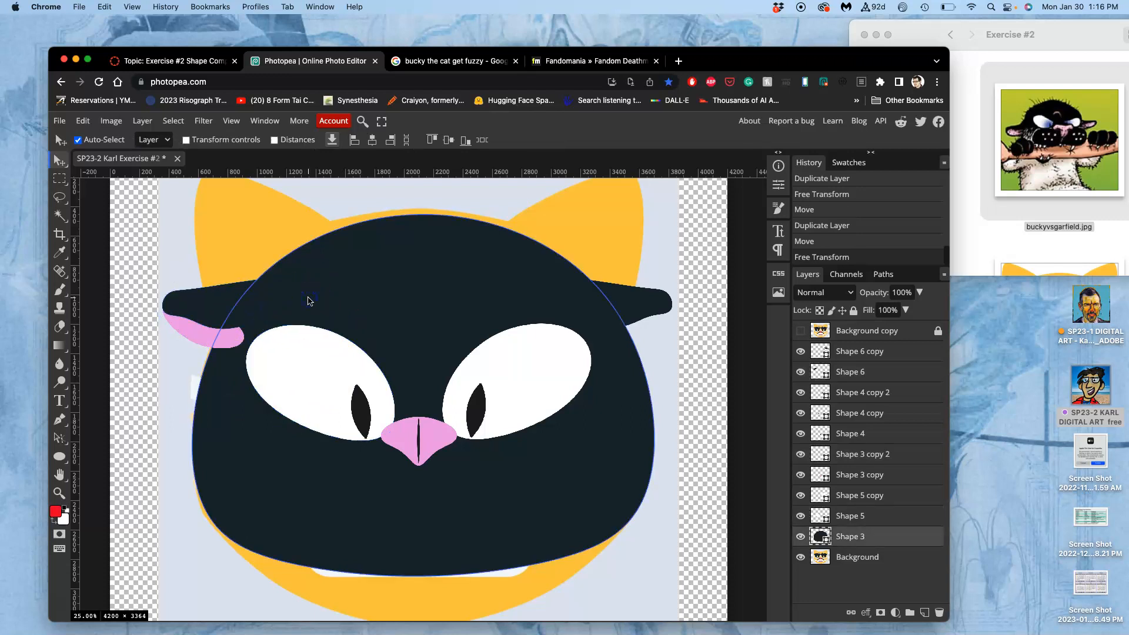
left_click(236, 299)
left_click(353, 306)
- Move the pink inner ear layer, Shape 3 copy 2, below the Shape 3 head layer and above Background
left_click(201, 333)
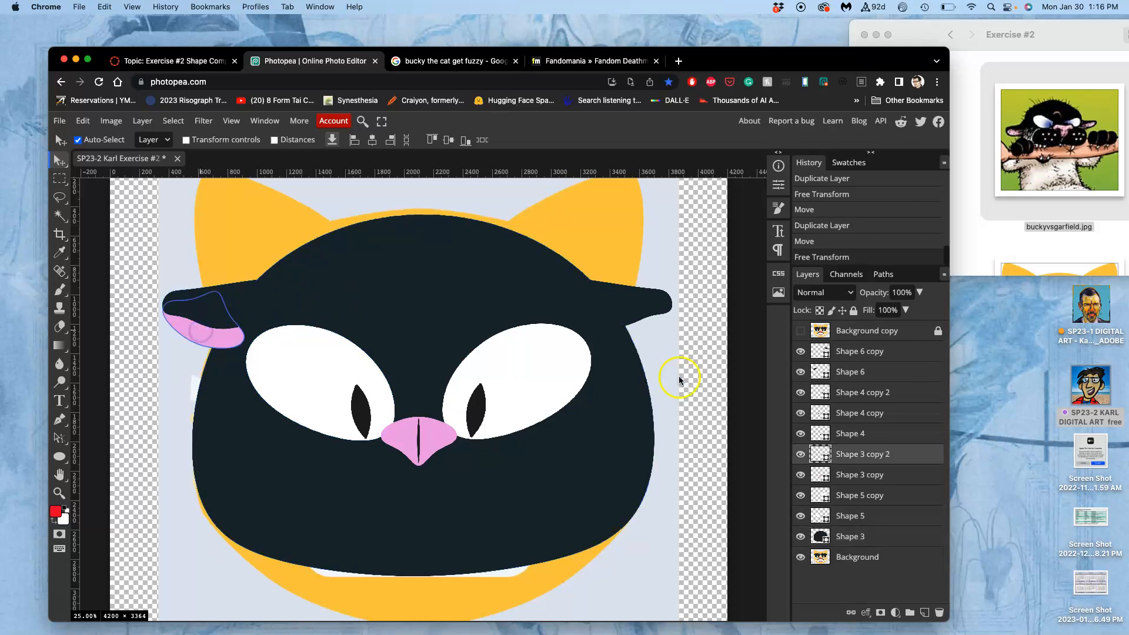
left_click_drag(875, 454, 860, 546)
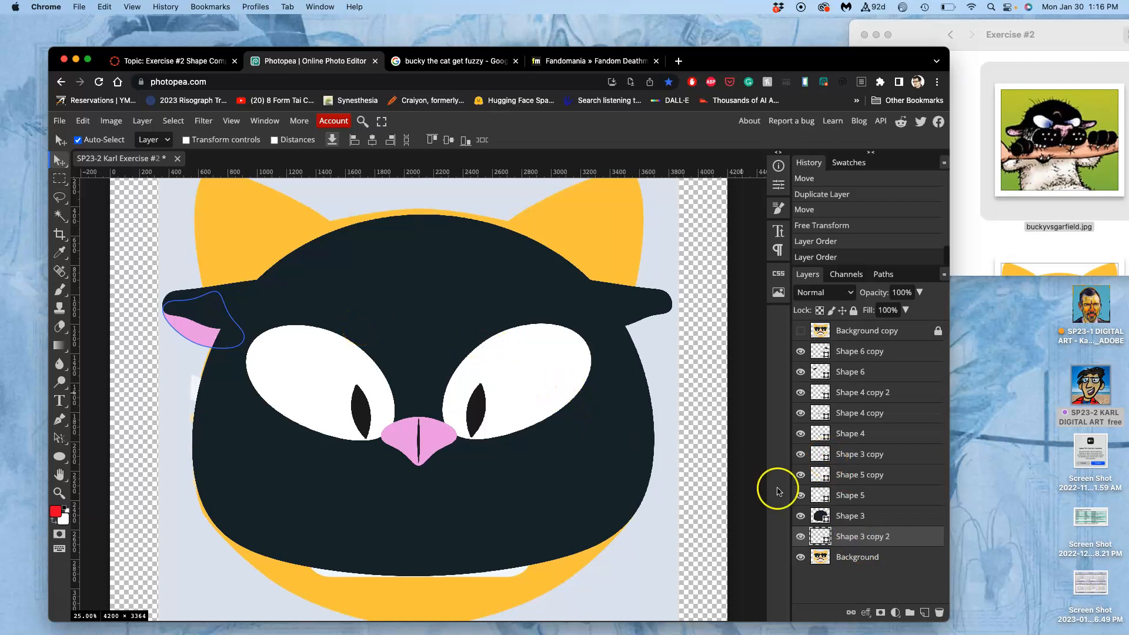
mouse_move(872, 535)
left_mouse_down()
mouse_move(872, 510)
mouse_move(873, 536)
left_mouse_up()
left_click(872, 515)
left_click_drag(866, 546, 867, 548)
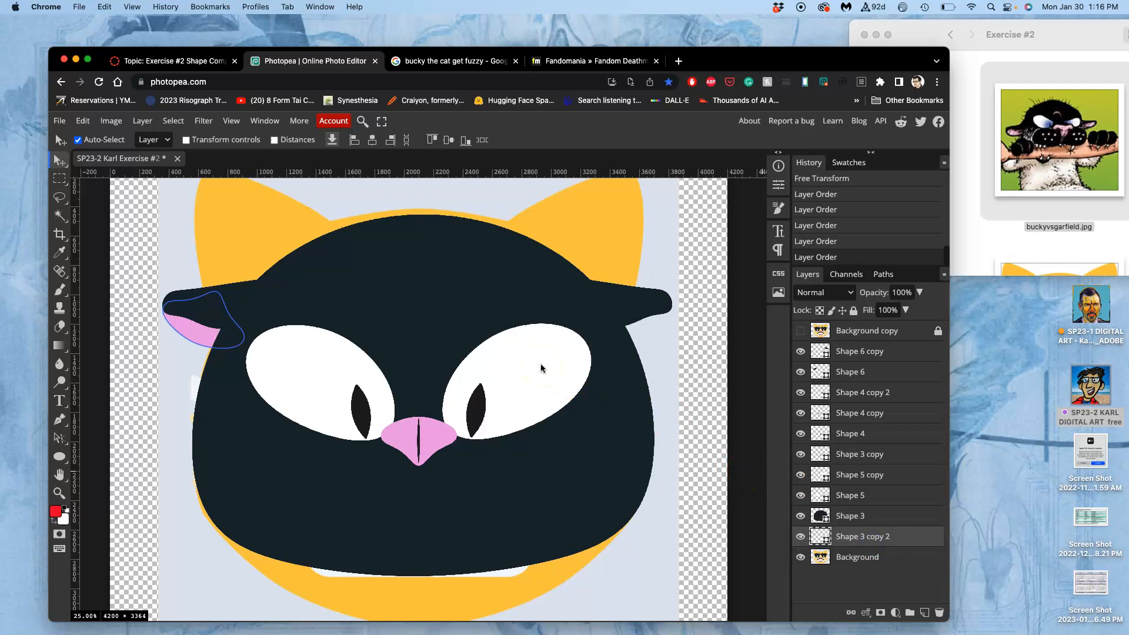
- Duplicate the pink inner ear, flip the copy horizontally and place it under the right ear
key("super+j")
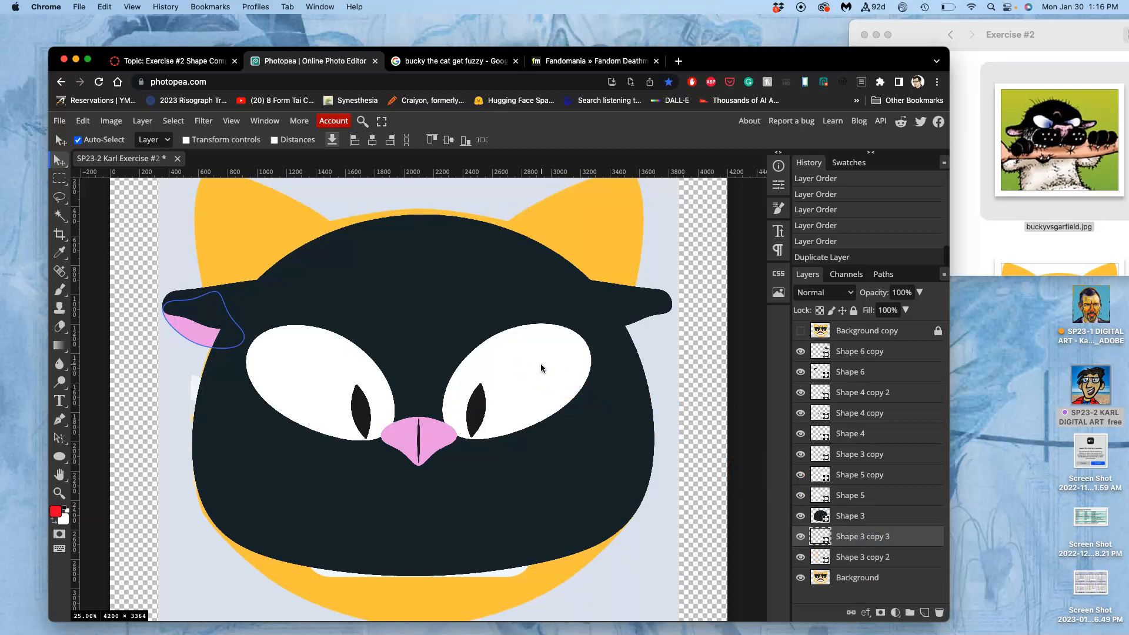
key("super+alt+t")
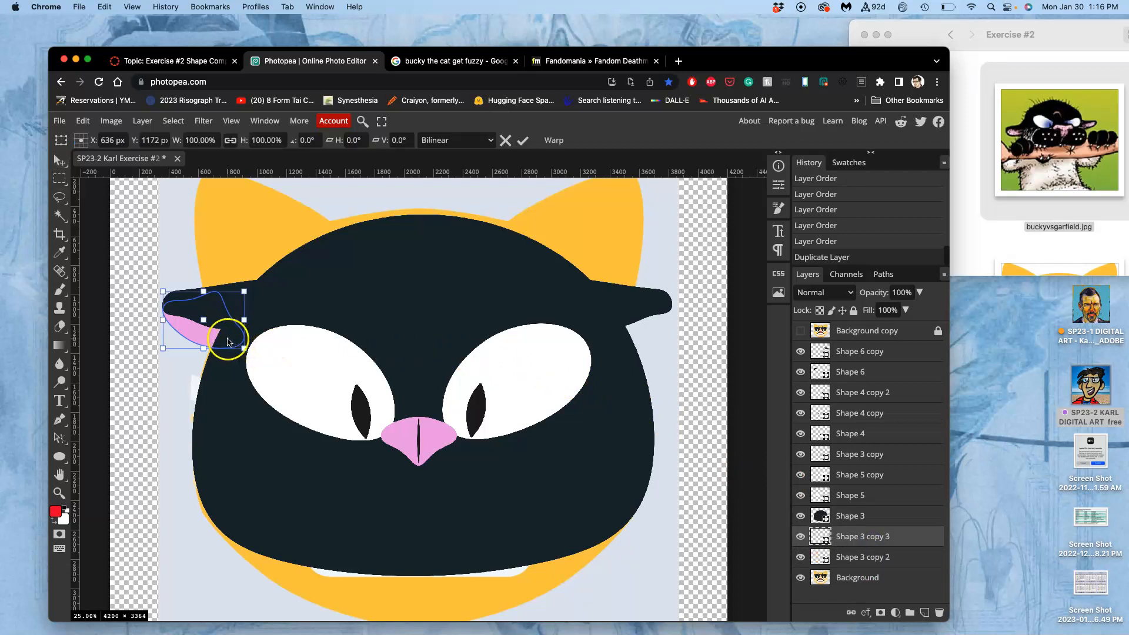
right_click(228, 341)
left_click(289, 507)
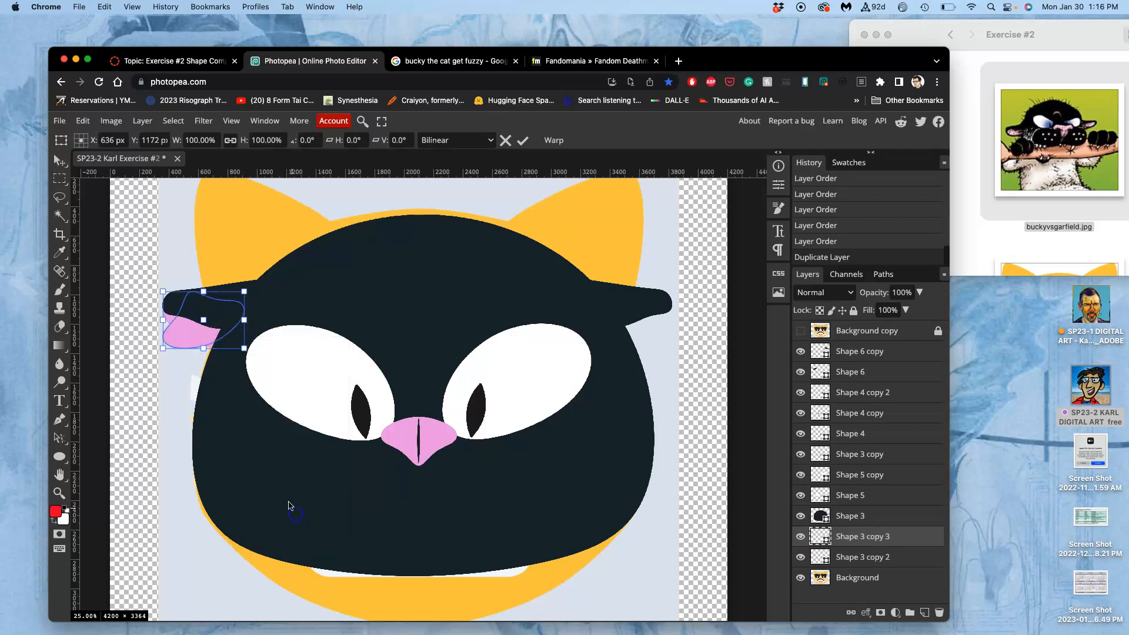
left_click_drag(197, 333, 627, 330)
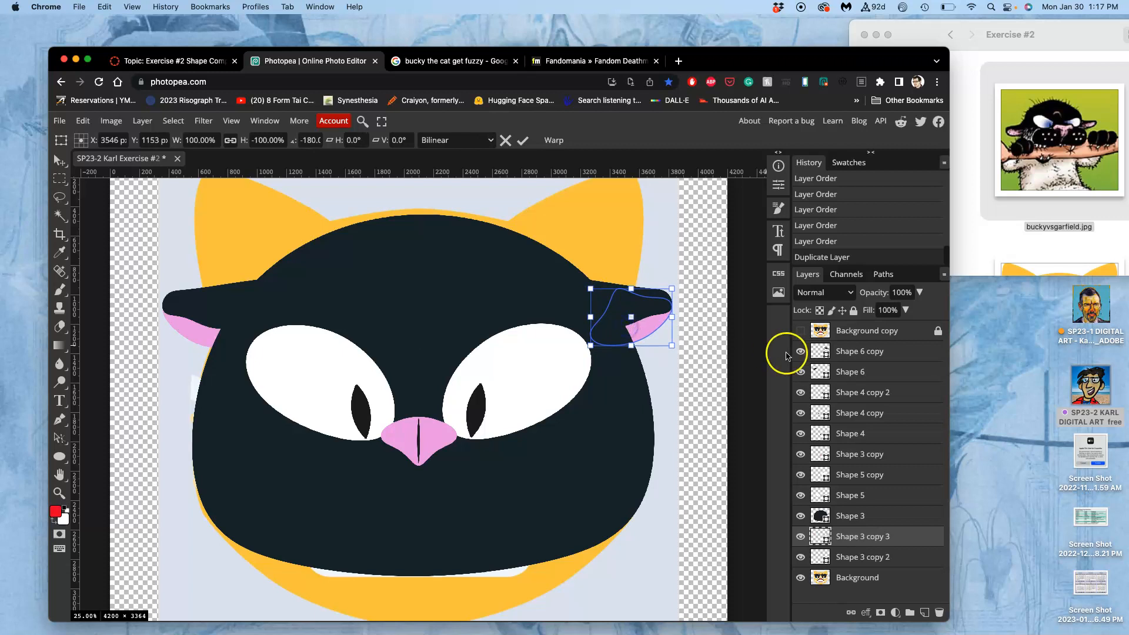
- Commit the mirrored right inner ear with the Background copy reference shown and save the Bucky Cat Emoji document
left_click(800, 331)
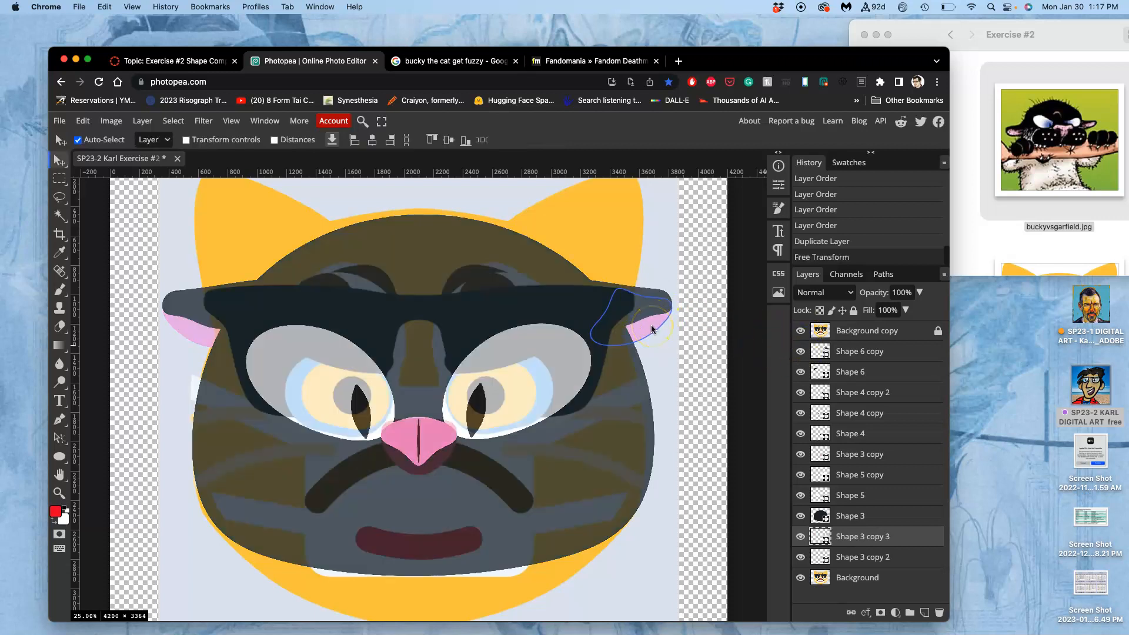
left_click(635, 396)
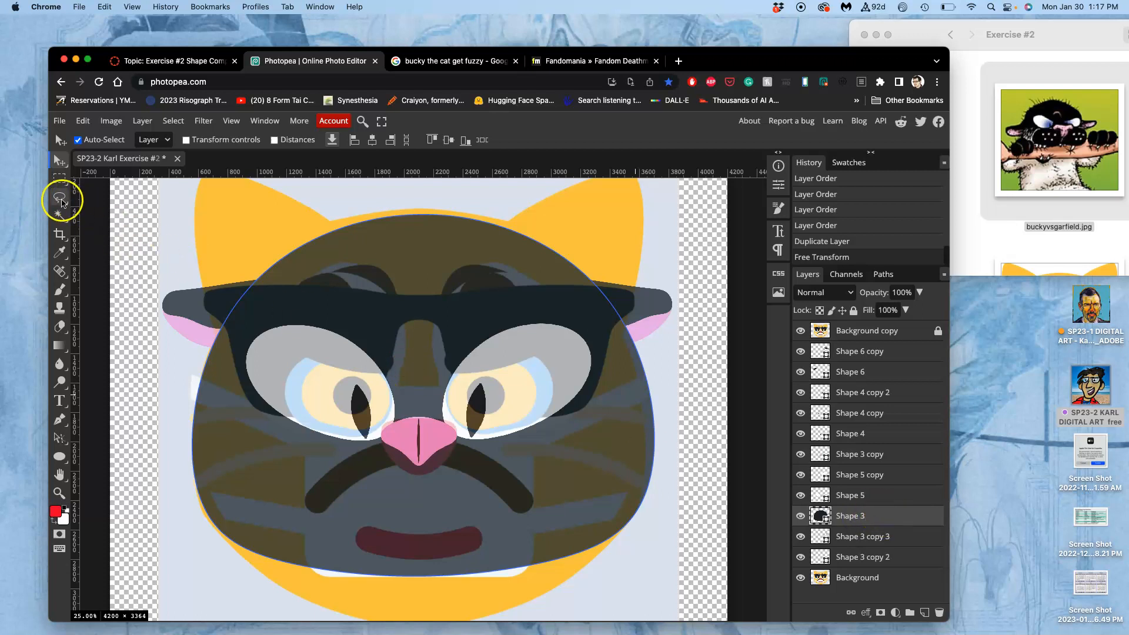
left_click(60, 197)
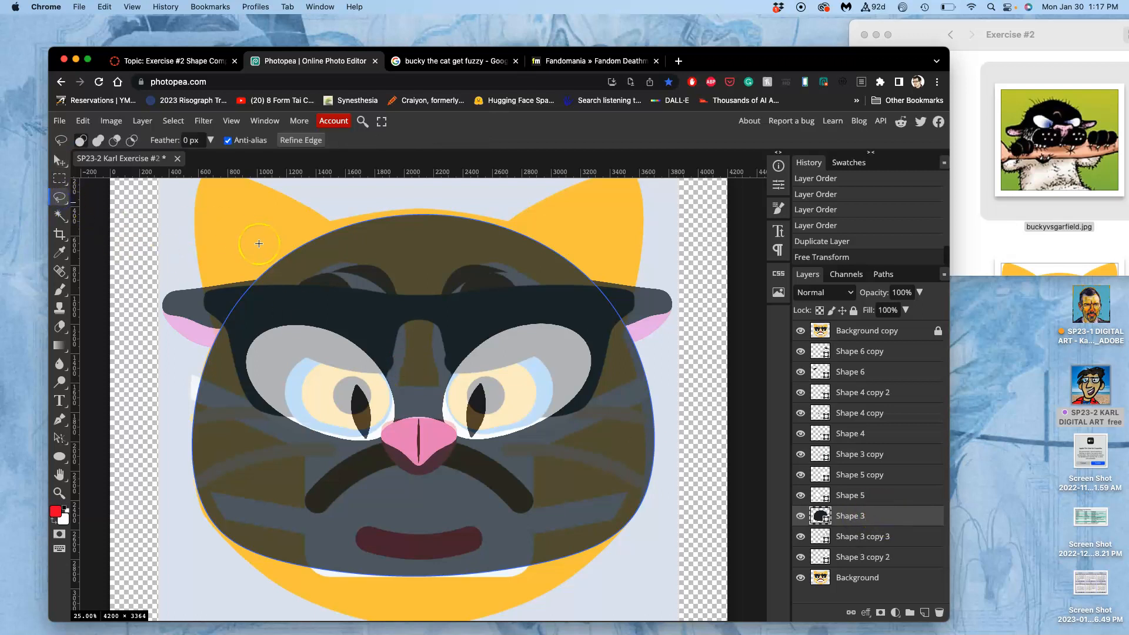
key("super+s")
- Switch to Finder, enlarge the Exercise #2 window and move the Bucky Cat Emoji PSD file out to the desktop
left_click(1017, 240)
scroll(1017, 240, "down", 5)
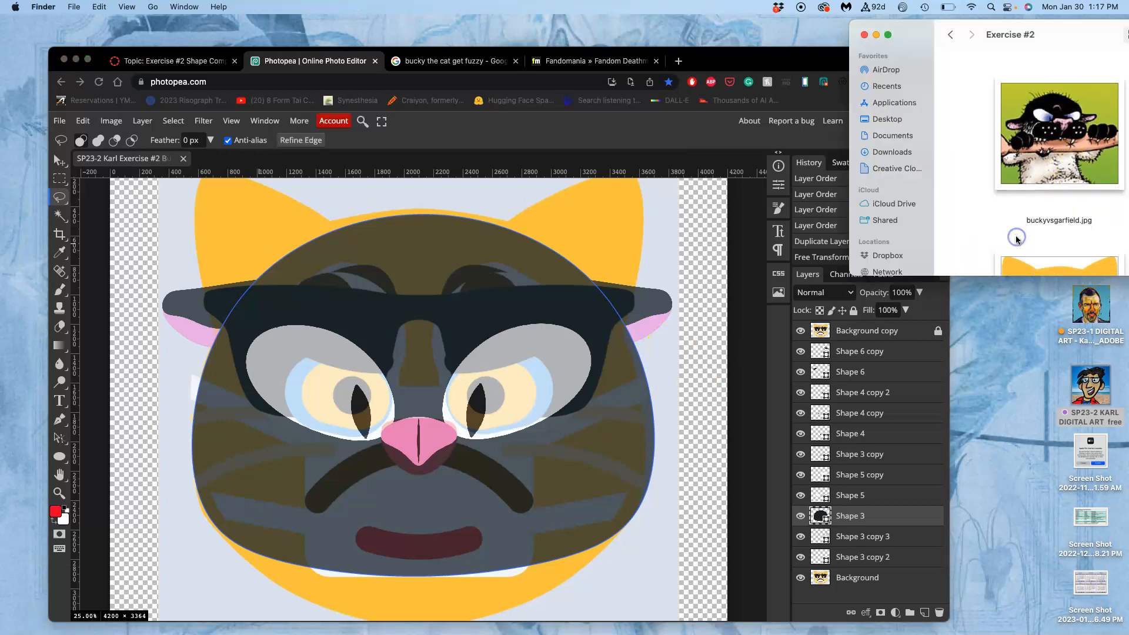
scroll(1017, 240, "down", 10)
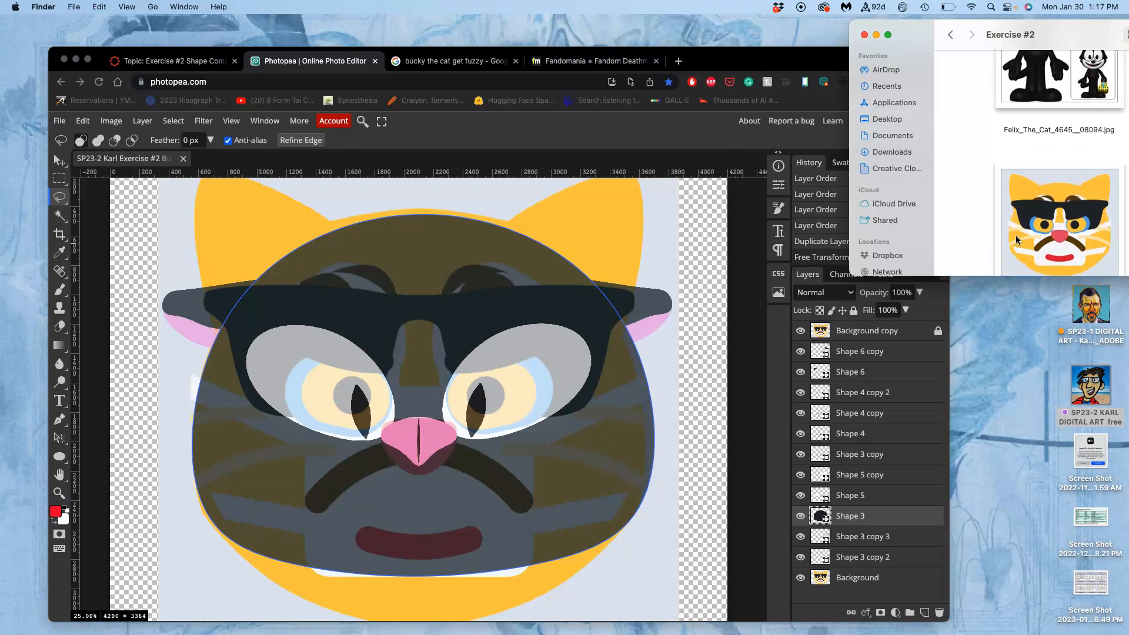
scroll(1017, 240, "up", 5)
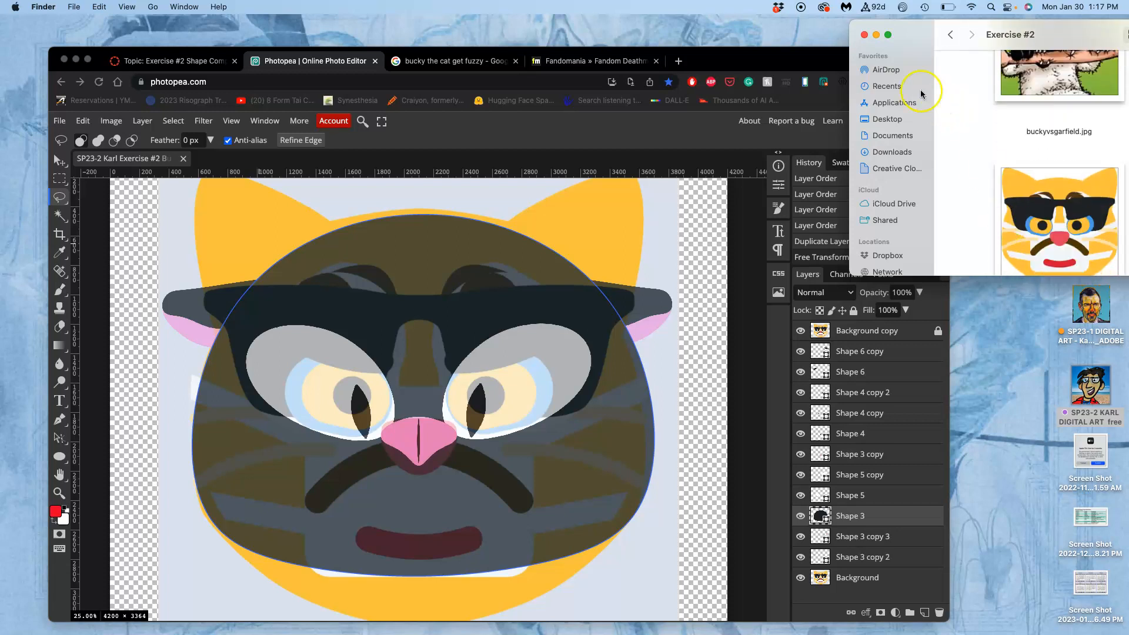
left_click_drag(920, 31, 463, 69)
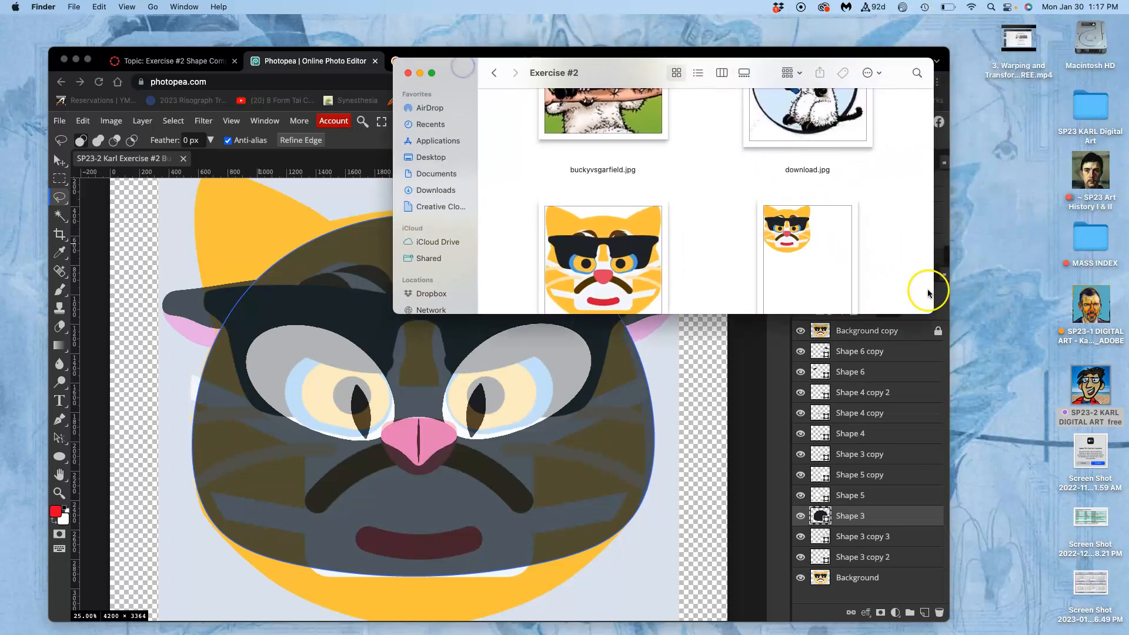
left_click_drag(929, 307, 1092, 590)
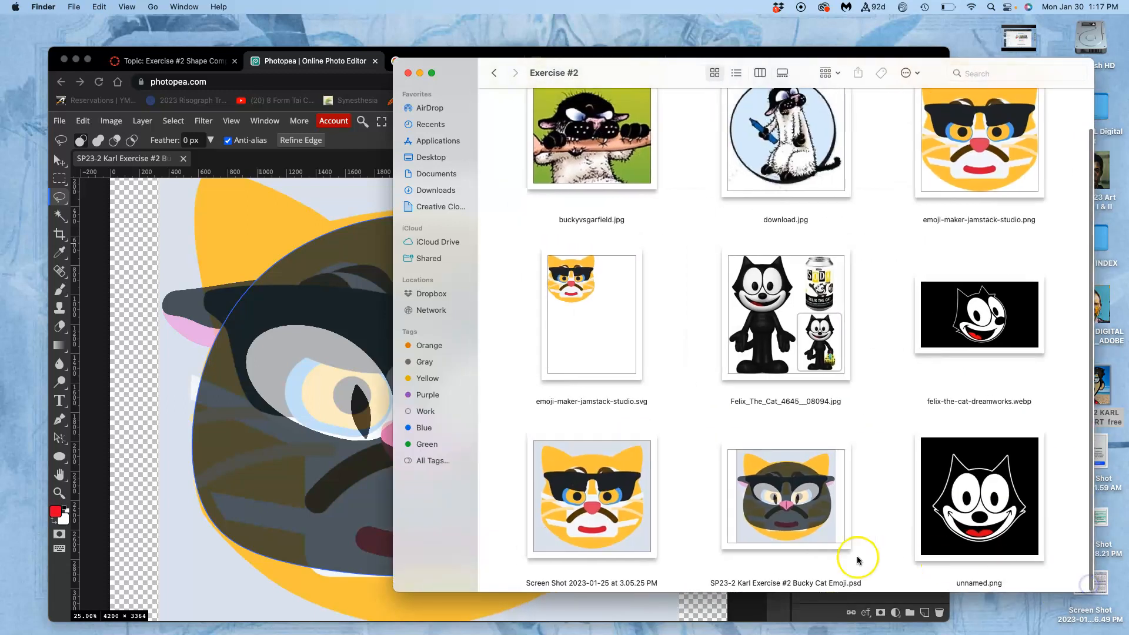
left_click_drag(781, 494, 1000, 607)
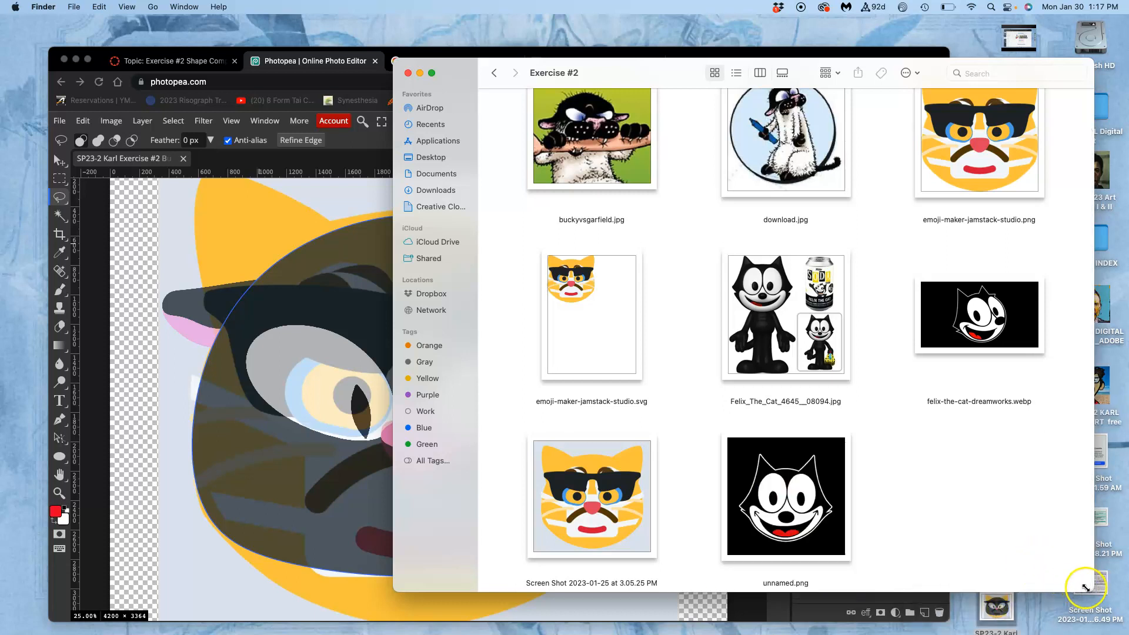
- Shrink the Exercise #2 window to the buckyvsgarfield.jpg thumbnail, keeping it and the desktop PSD icon clear of the browser window
left_click_drag(1091, 587, 563, 189)
left_click_drag(521, 72, 1058, 46)
left_click_drag(996, 606, 1019, 579)
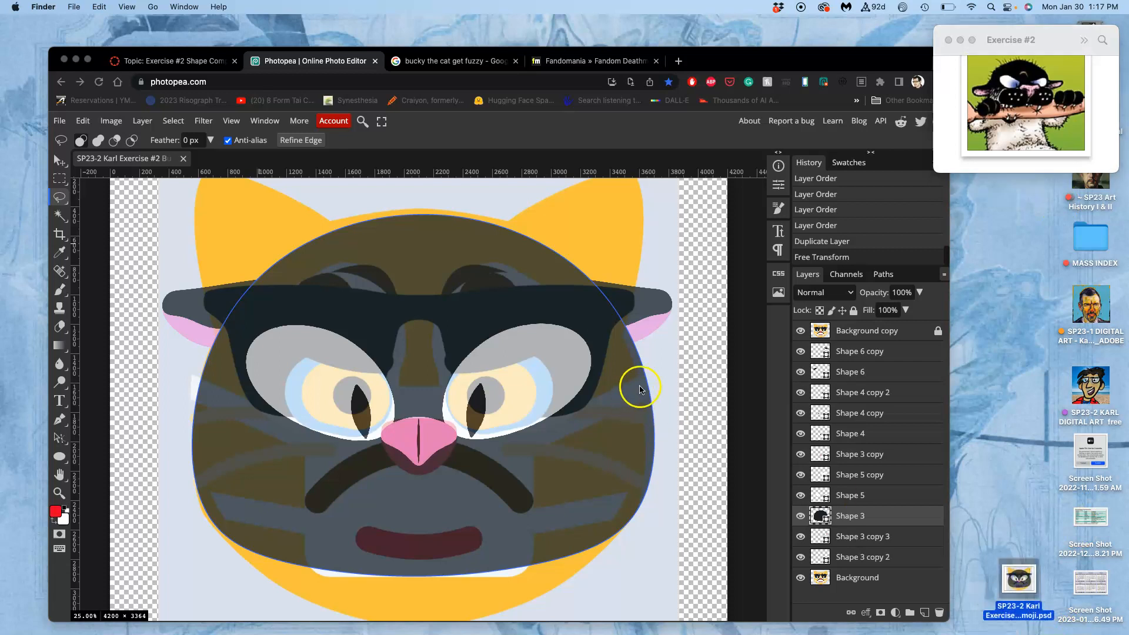
- Switch back to Photopea and scale the Shape 3 head to 99.10%, narrowing it on its right side
left_click(619, 398)
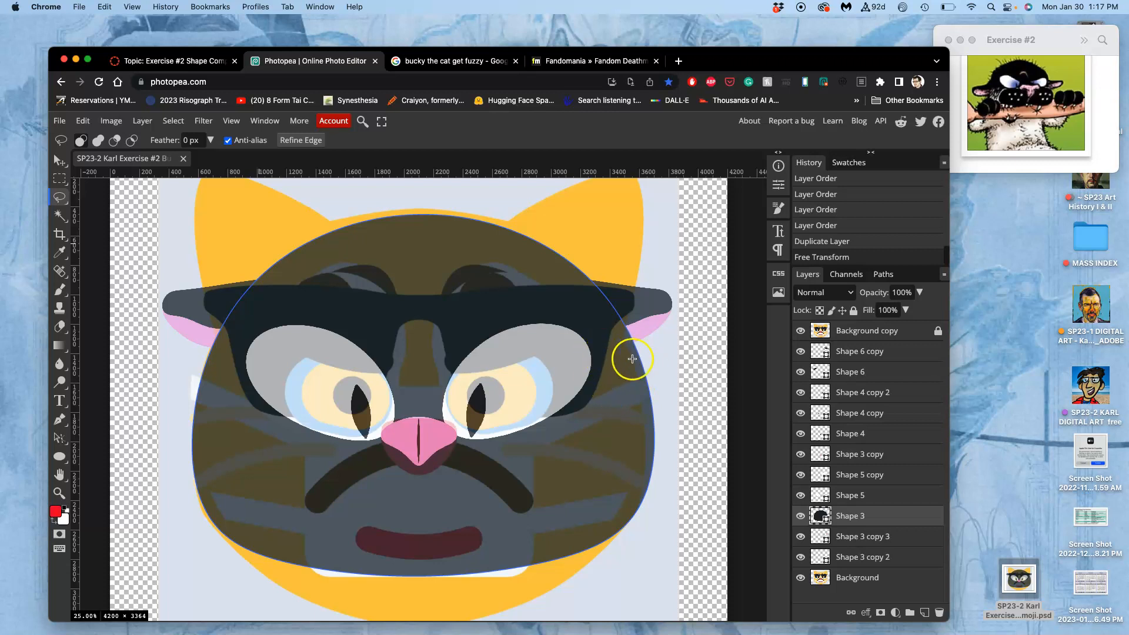
left_click(878, 523)
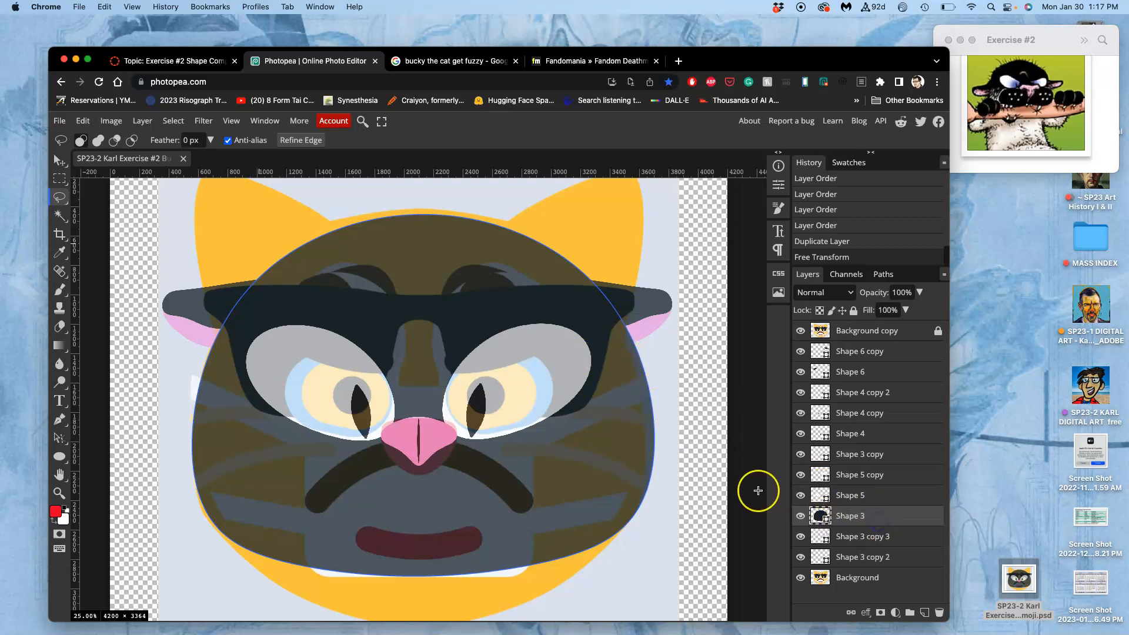
key("super+t")
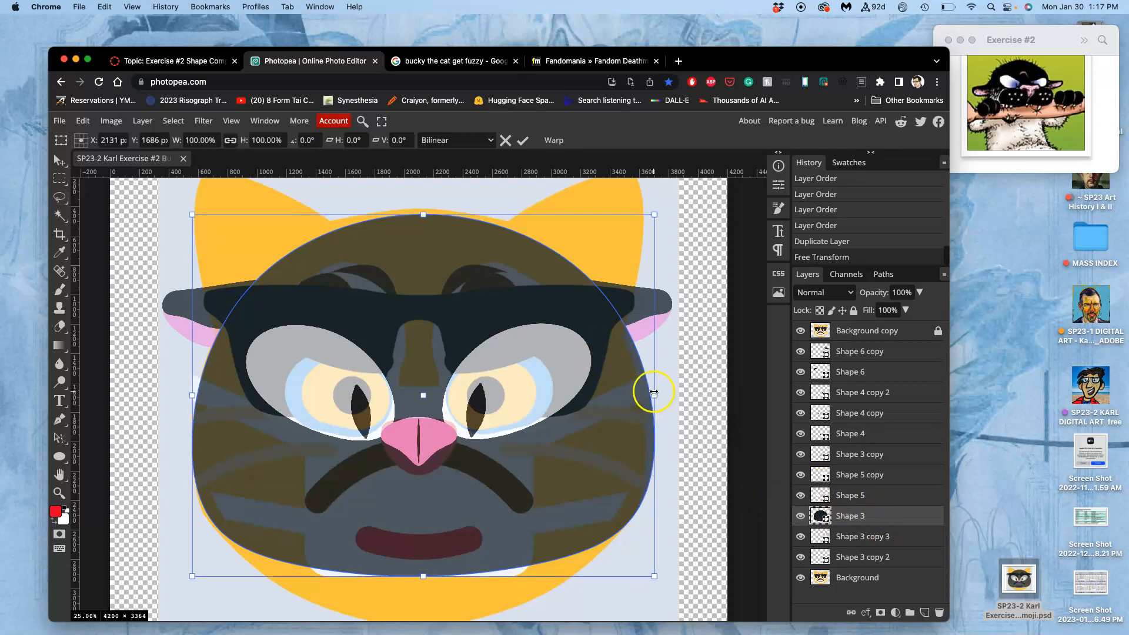
left_click_drag(654, 396, 650, 395)
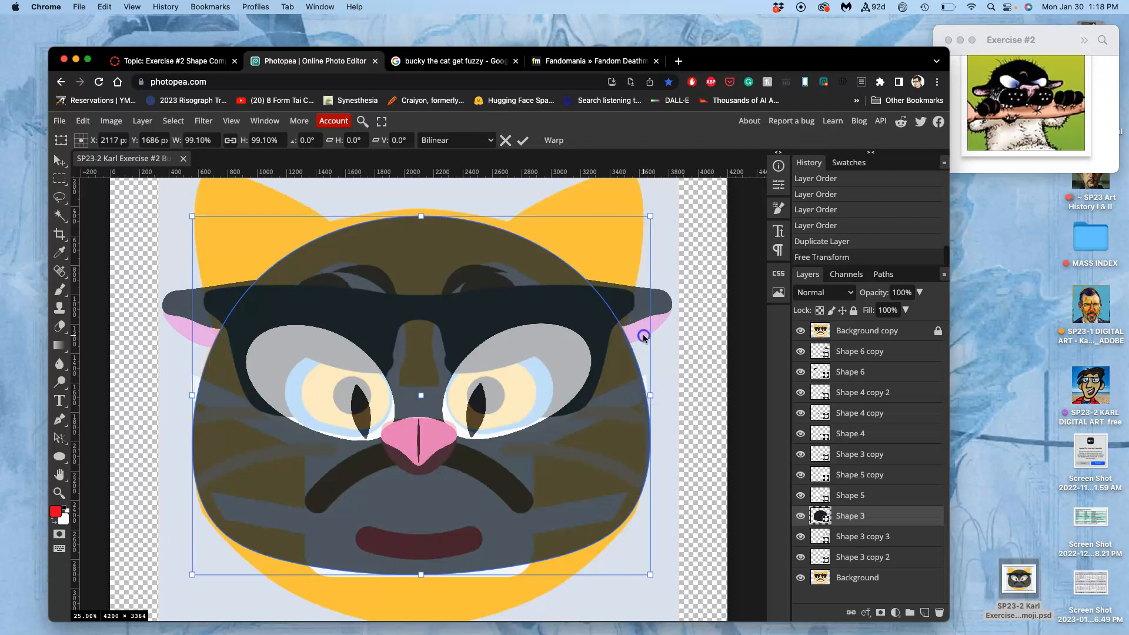
key("Return")
left_click(644, 338)
left_click(645, 324)
- Nudge the pink inner ear slightly beneath the right ear with the Move tool
left_click(58, 160)
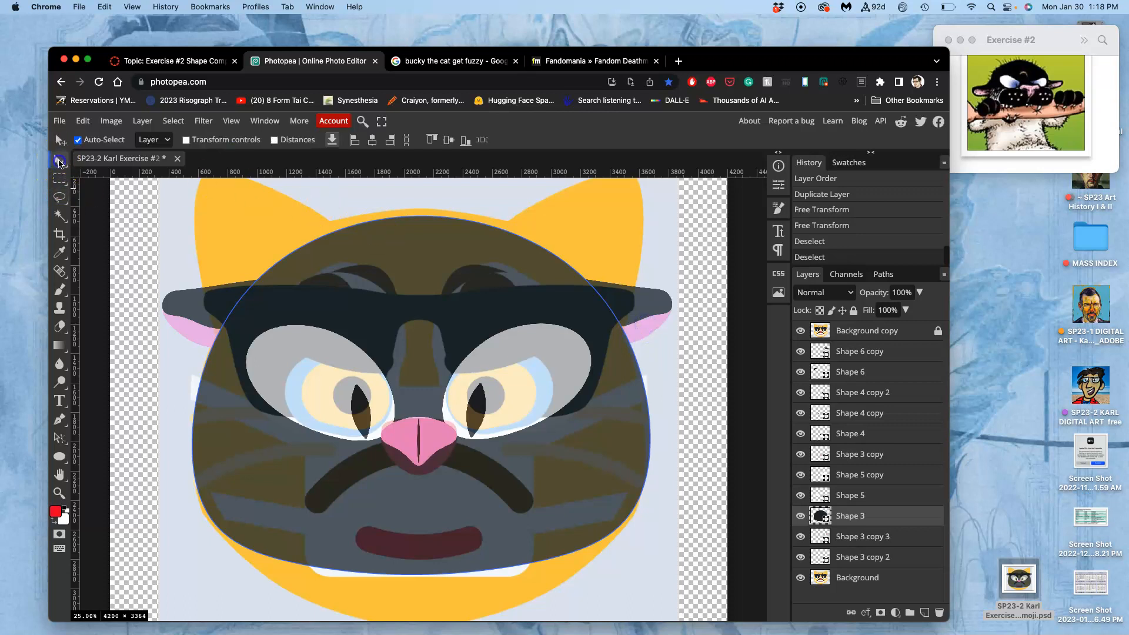
left_click(641, 331)
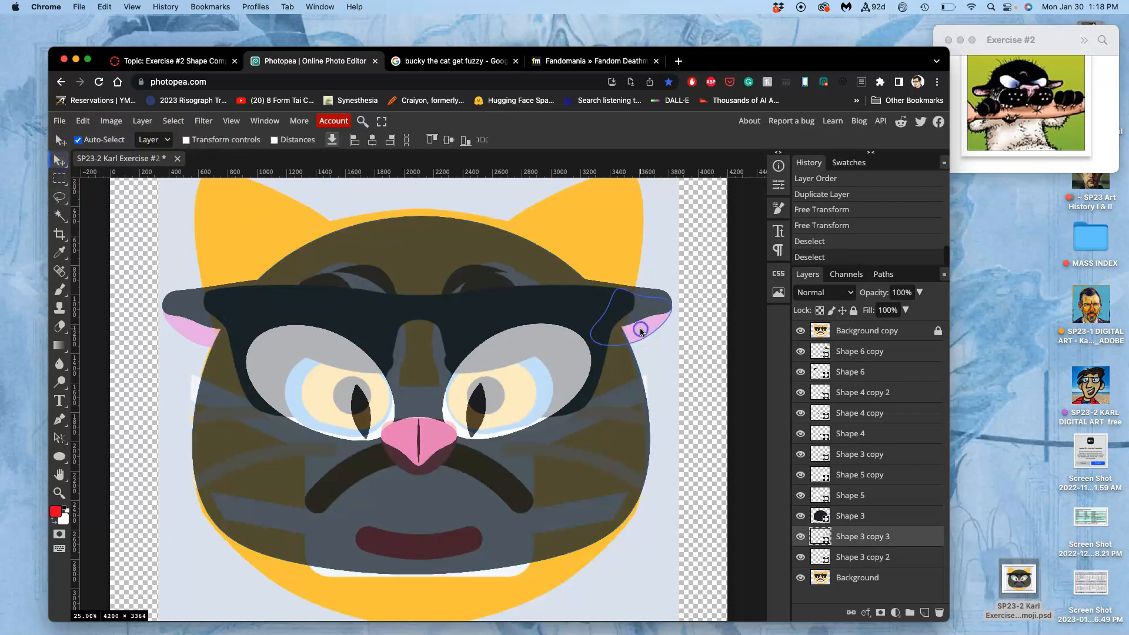
left_click(641, 332)
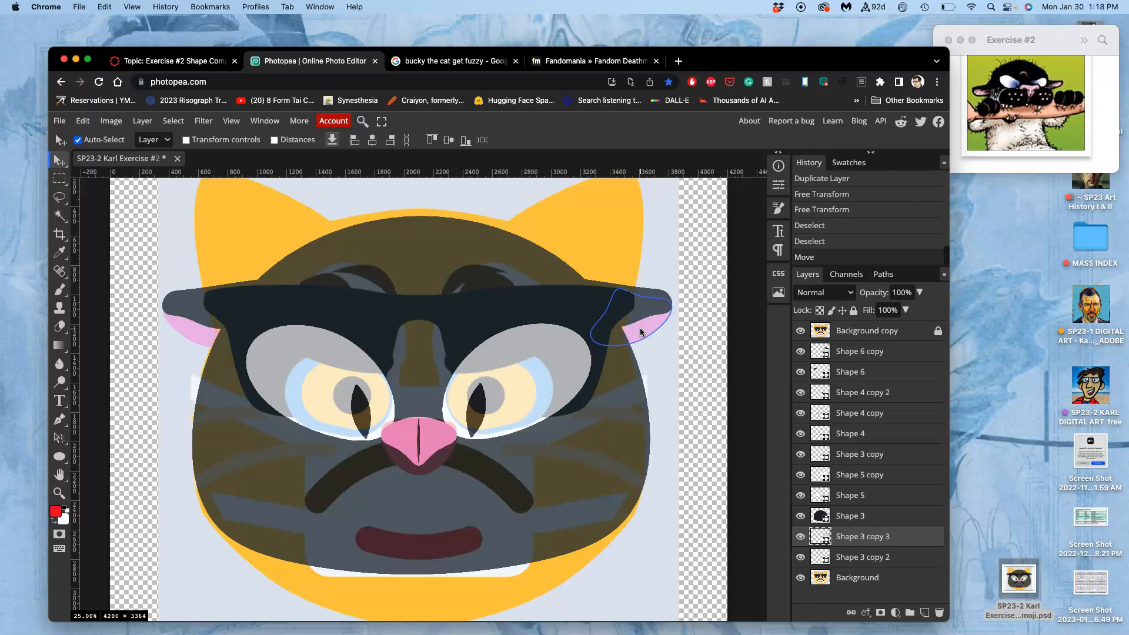
left_click_drag(639, 332, 646, 355)
left_click(670, 377)
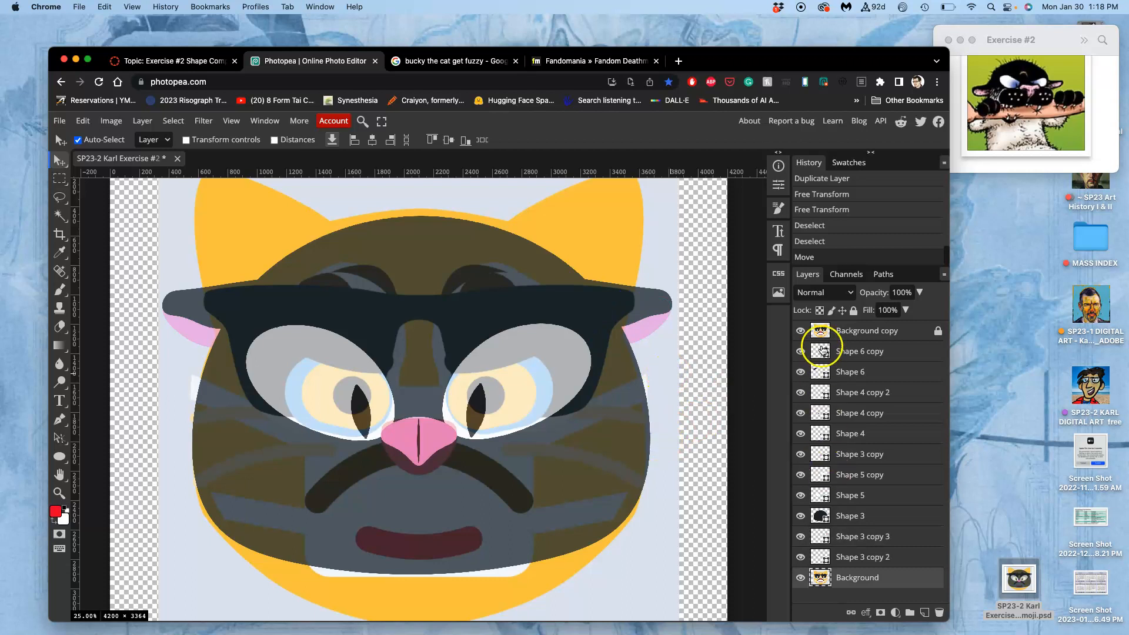
- Hide the Background copy layer and preview the face shapes by switching the Background layer off and on
left_click(800, 330)
left_click(801, 332)
left_click(802, 335)
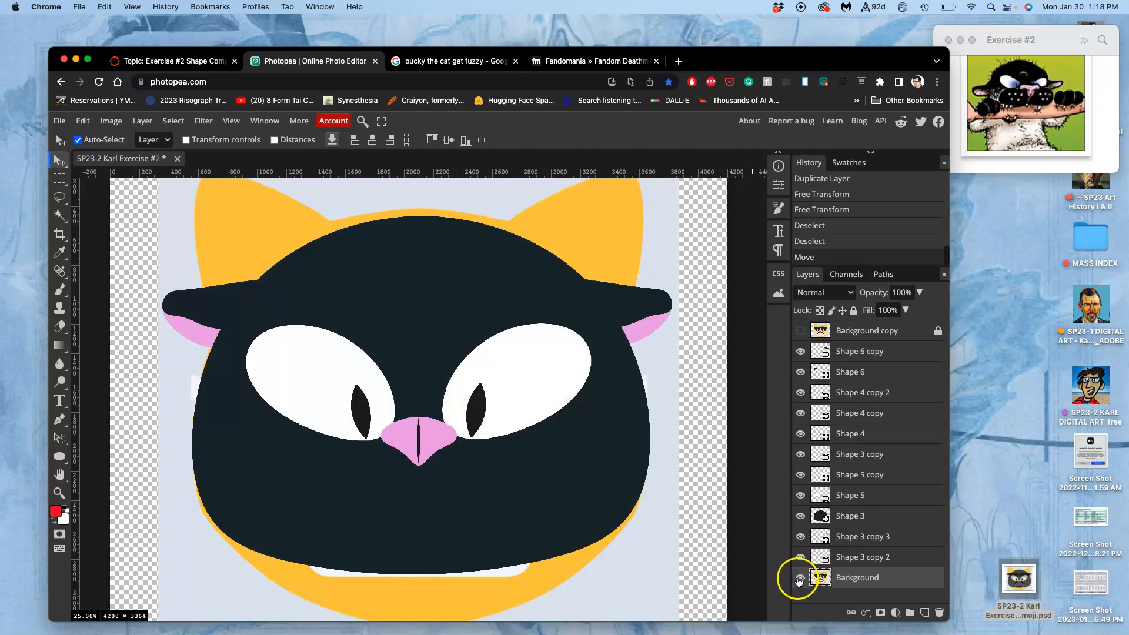
left_click(799, 579)
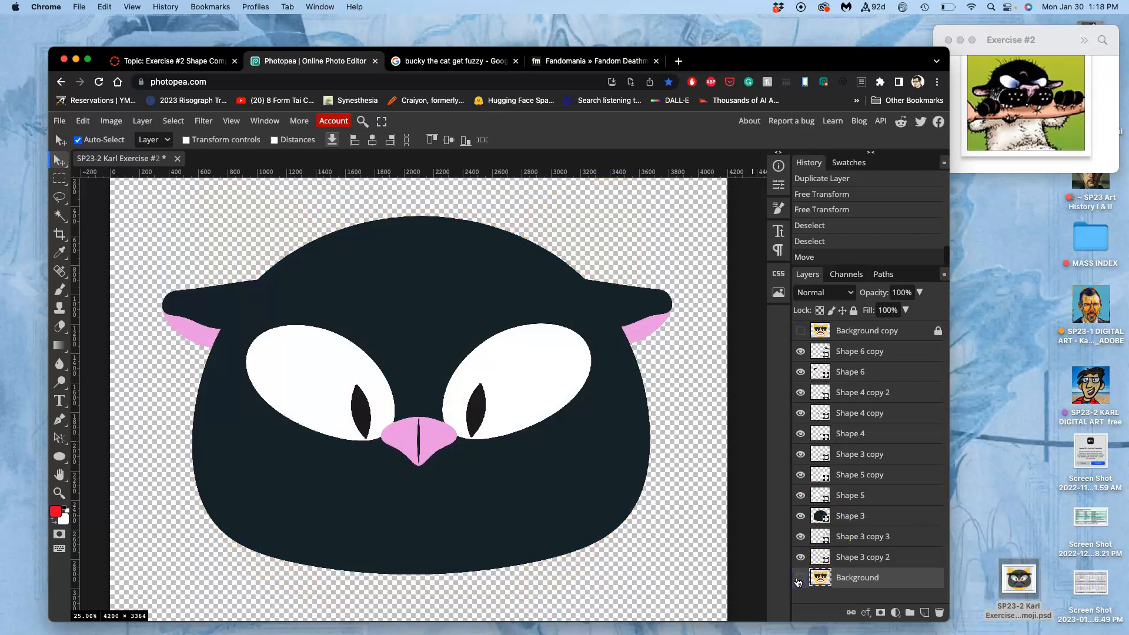
left_click(798, 582)
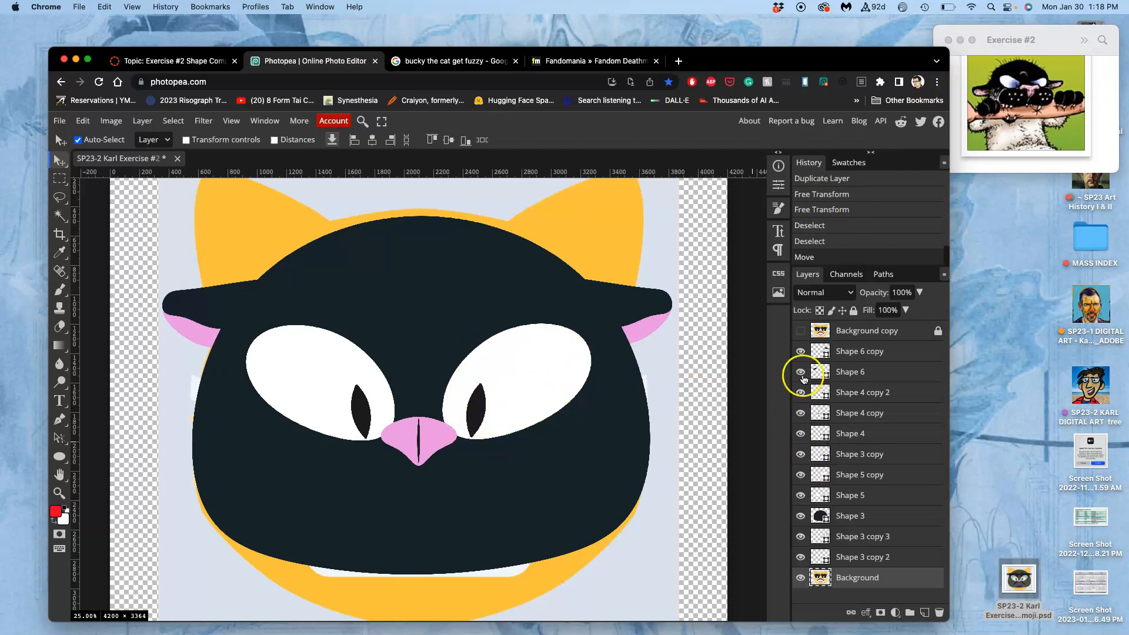
- Check what Shape 4 copy 2, Shape 4 copy and Shape 4 hold by toggling visibility of the copies and selecting Shape 4
left_click(801, 394)
left_click(801, 394)
left_click(800, 394)
left_click(801, 394)
left_click(801, 411)
left_click(801, 412)
left_click(853, 434)
left_click(862, 435)
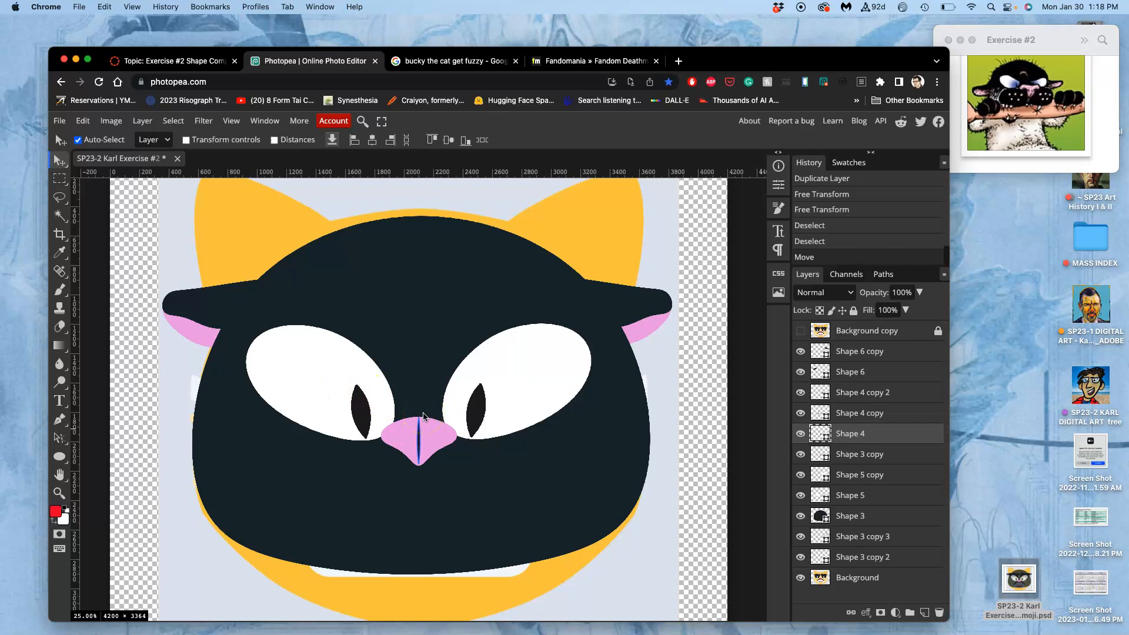
left_click(800, 412)
left_click(800, 412)
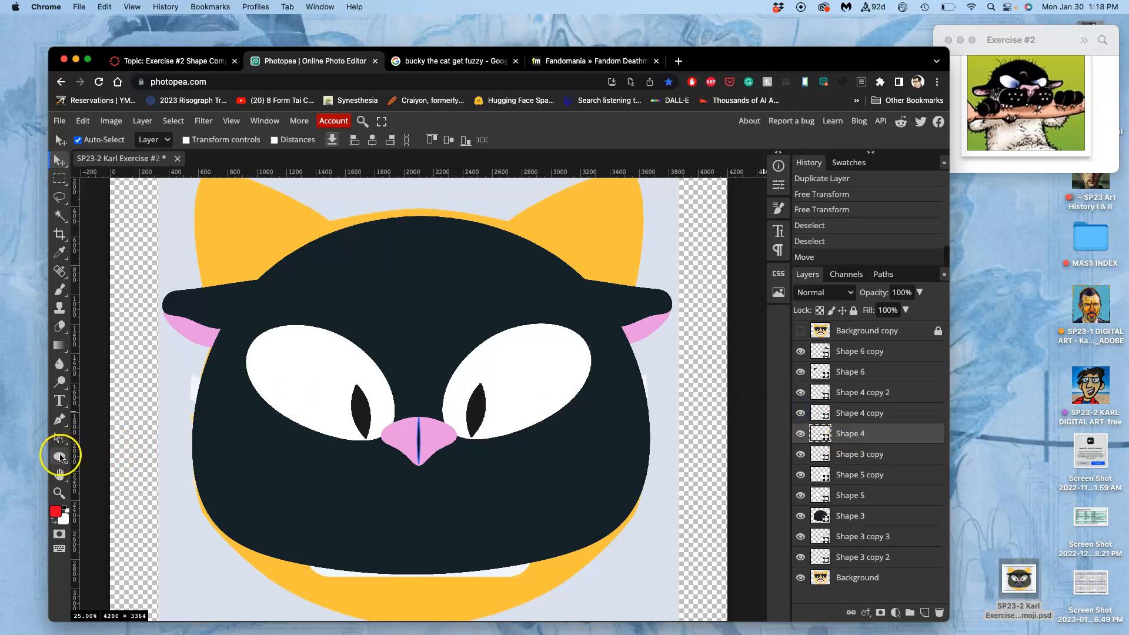
- Draw an ellipse as the iris around the left pupil and fill it with a muted blue
left_click(60, 456)
left_click_drag(331, 383, 393, 441)
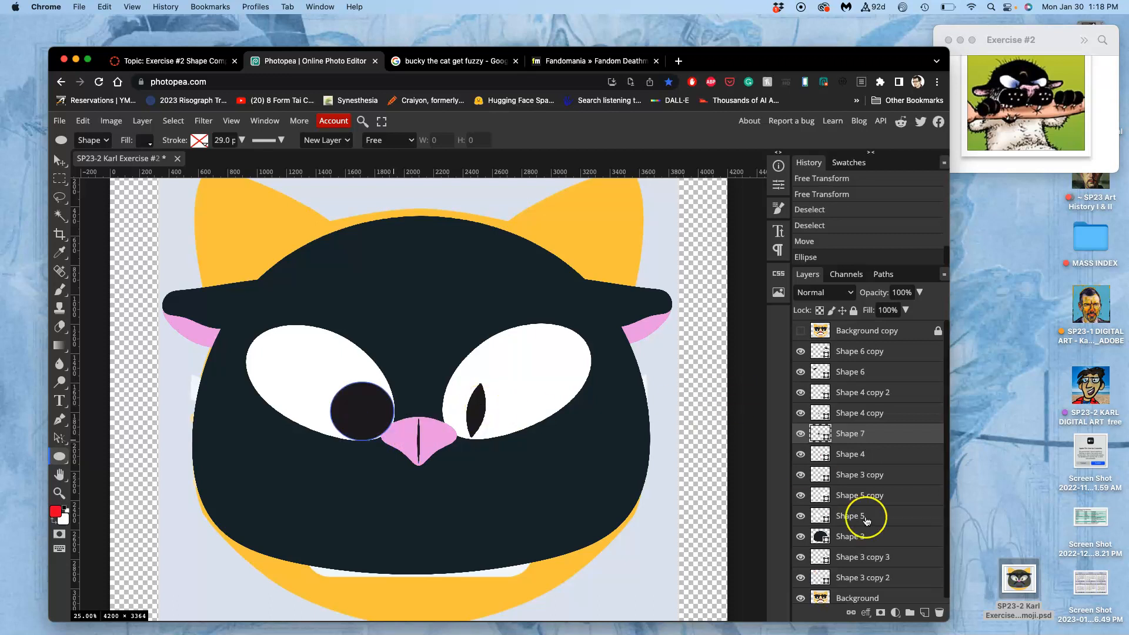
double_click(820, 433)
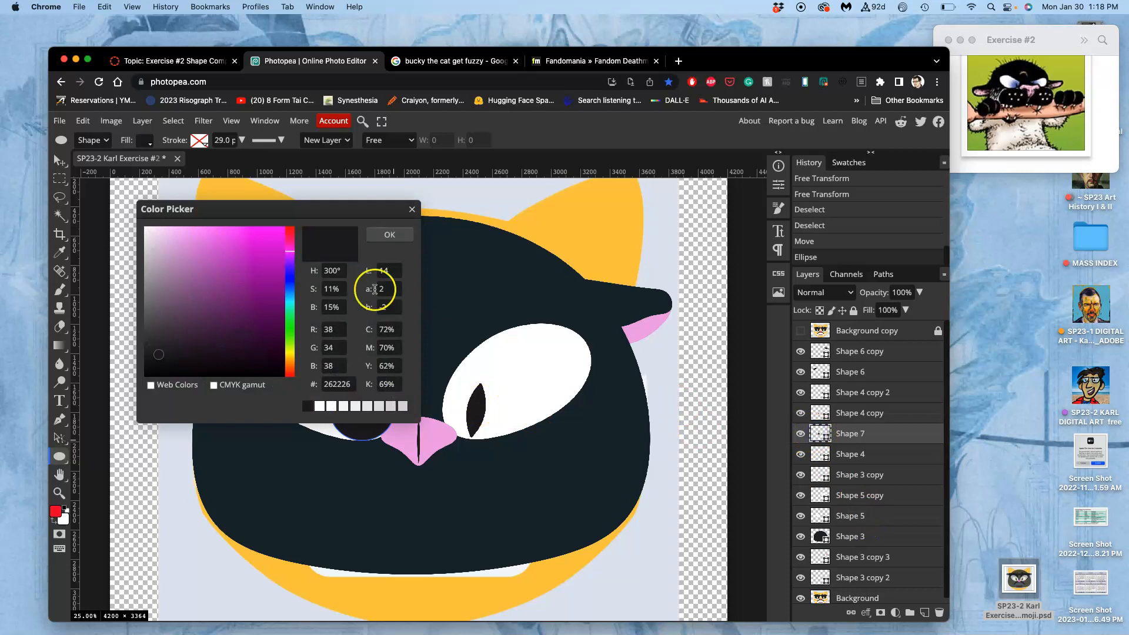
left_click_drag(290, 277, 193, 268)
left_click(238, 275)
left_click(388, 234)
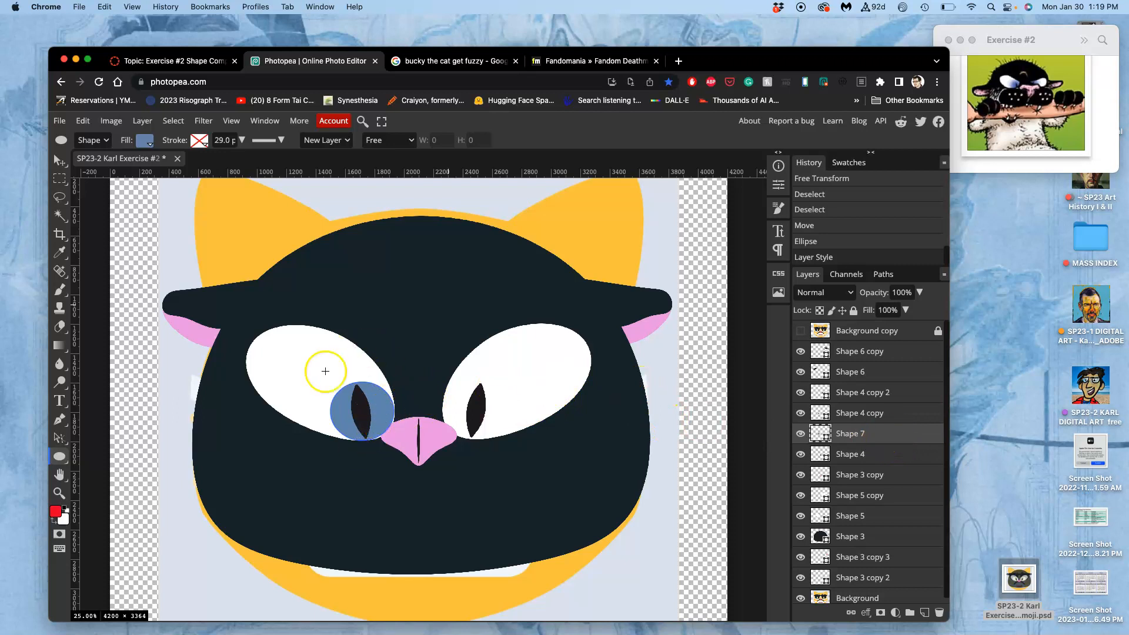
- Move the blue iris layer, Shape 7, below the Shape 3 copy nose layer and above Shape 5 copy
left_click(886, 438)
key("super+bracketleft")
key("super+bracketleft")
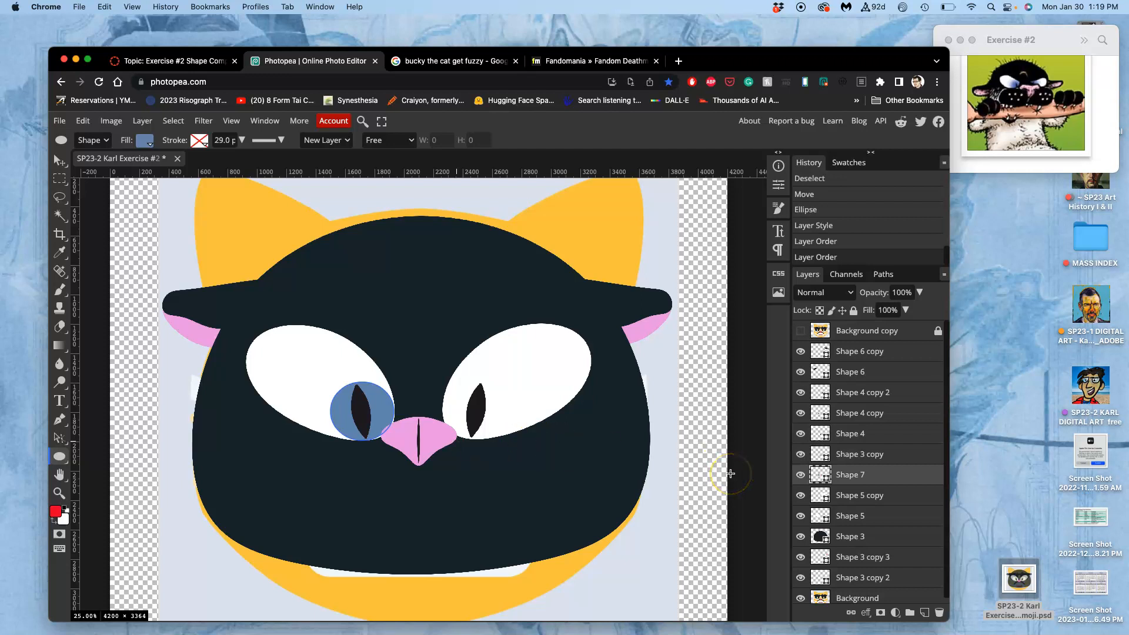
- Duplicate the blue iris, flip the copy horizontally and place it around the right pupil
key("super+j")
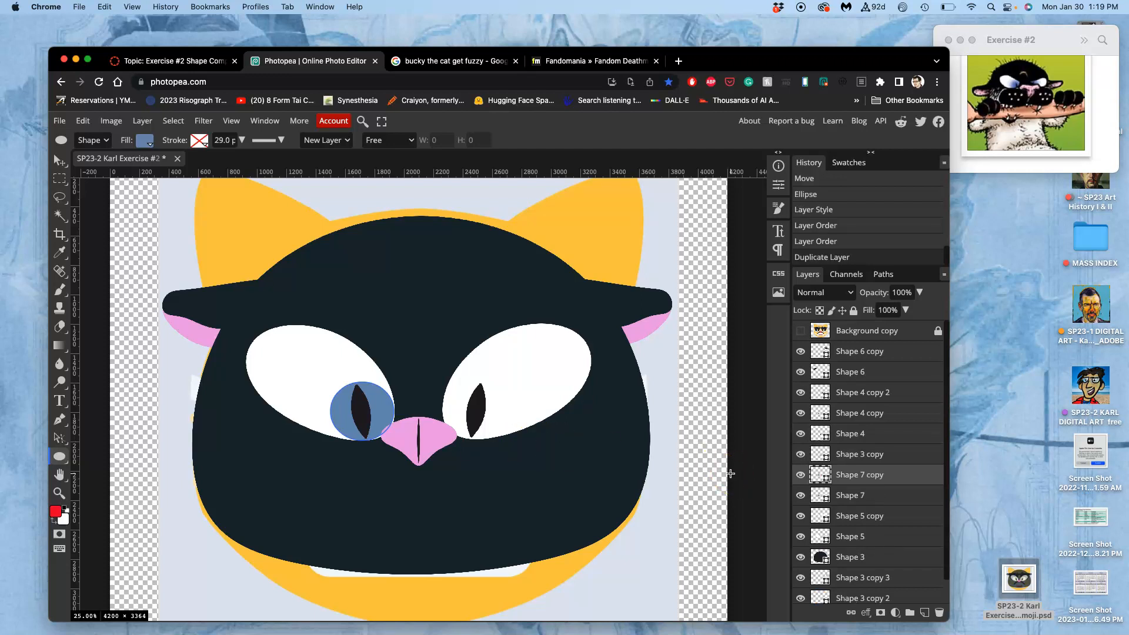
key("super+t")
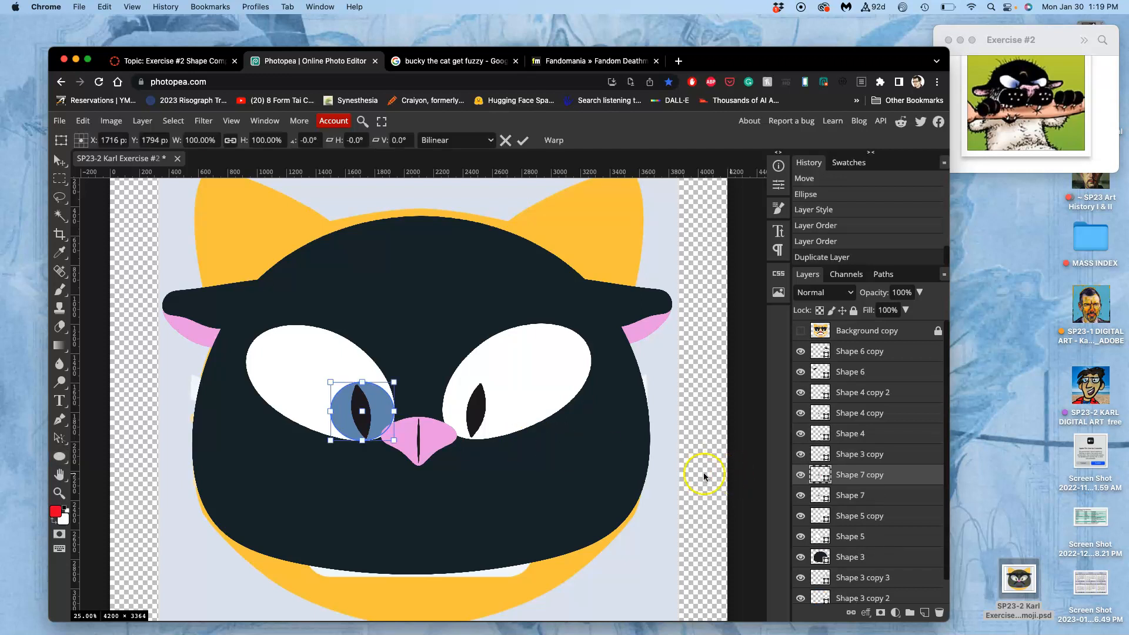
right_click(381, 421)
left_click(405, 594)
left_click_drag(383, 434, 492, 417)
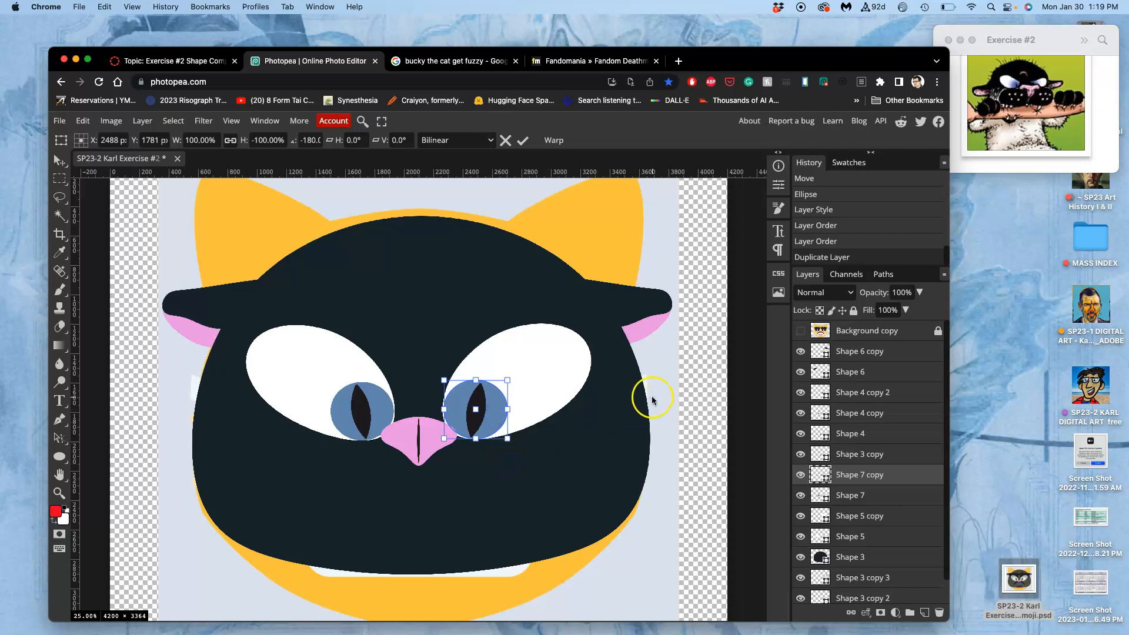
key("Return")
key("u")
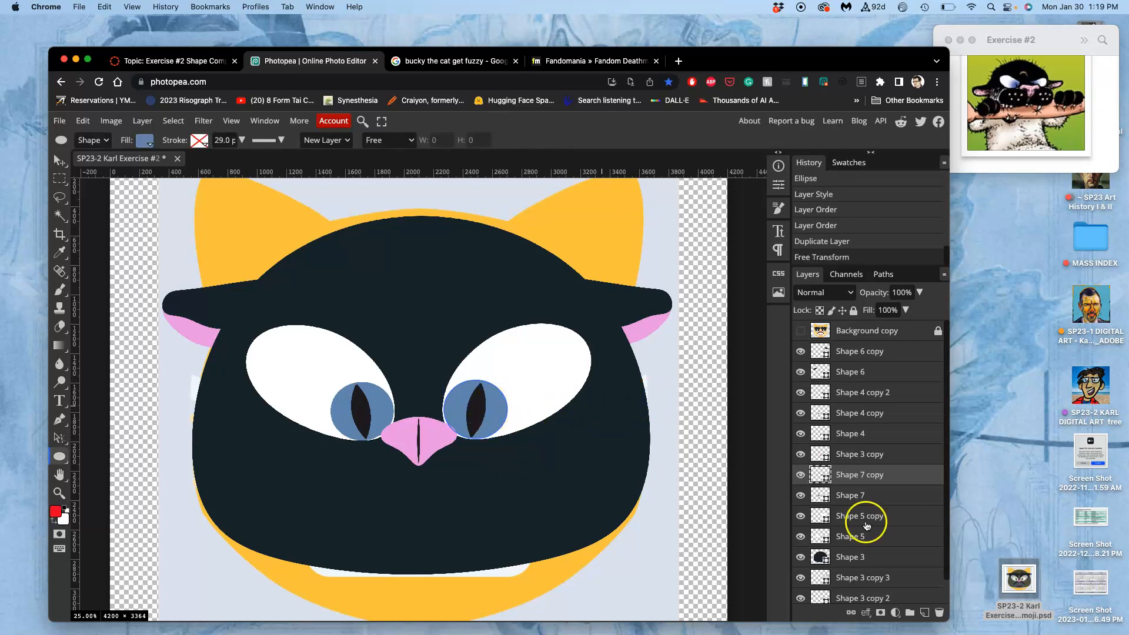
- Send the right iris layer, Shape 7 copy, down the stack to below Shape 3 copy 2
left_click(892, 474)
key("super+bracketleft")
key("super+bracketleft")
key("super+bracketleft")
key("super+bracketleft")
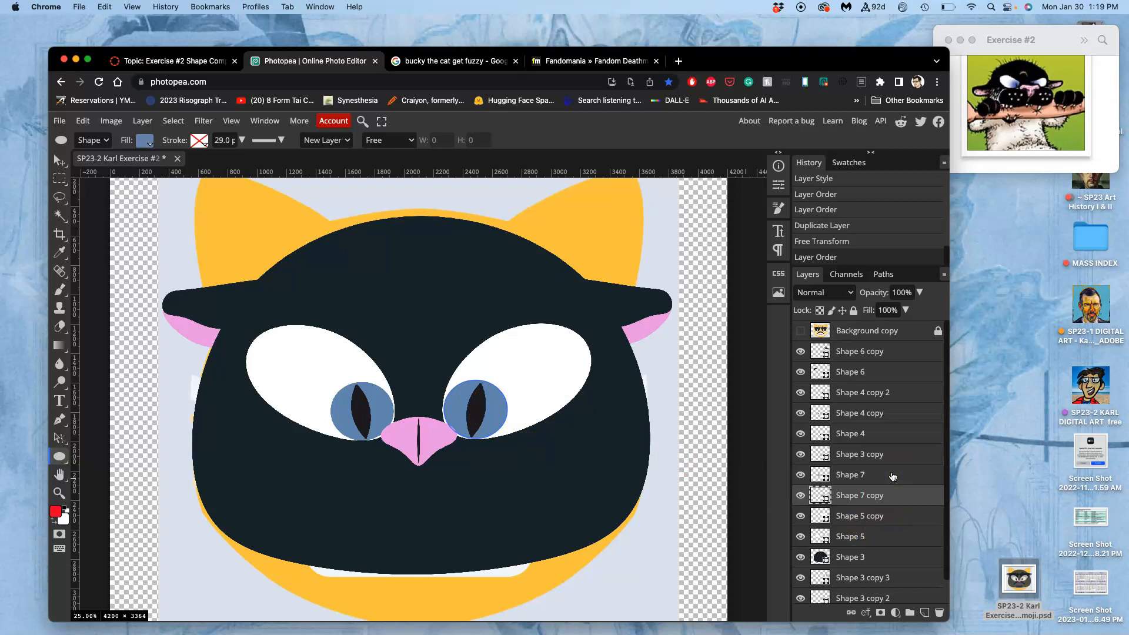
key("super+bracketleft")
key("super+bracketleft")
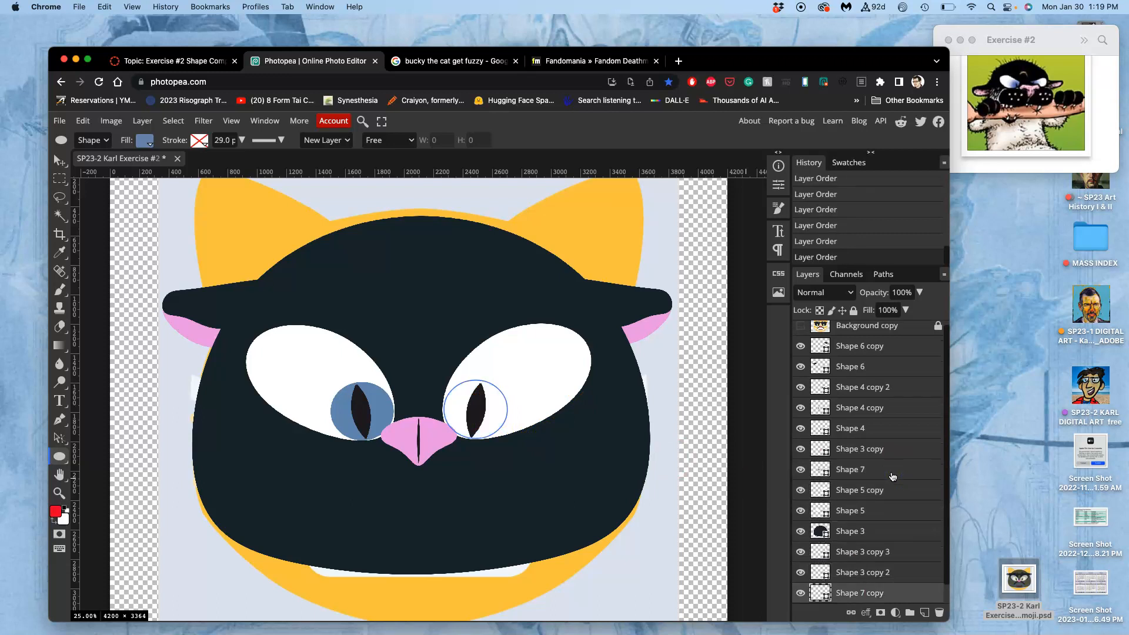
- Raise the Shape 7 copy layer to sit between Shape 7 and Shape 5 copy
key("super+bracketright")
key("super+bracketright")
key("super+bracketright")
key("super+bracketright")
key("super+bracketright")
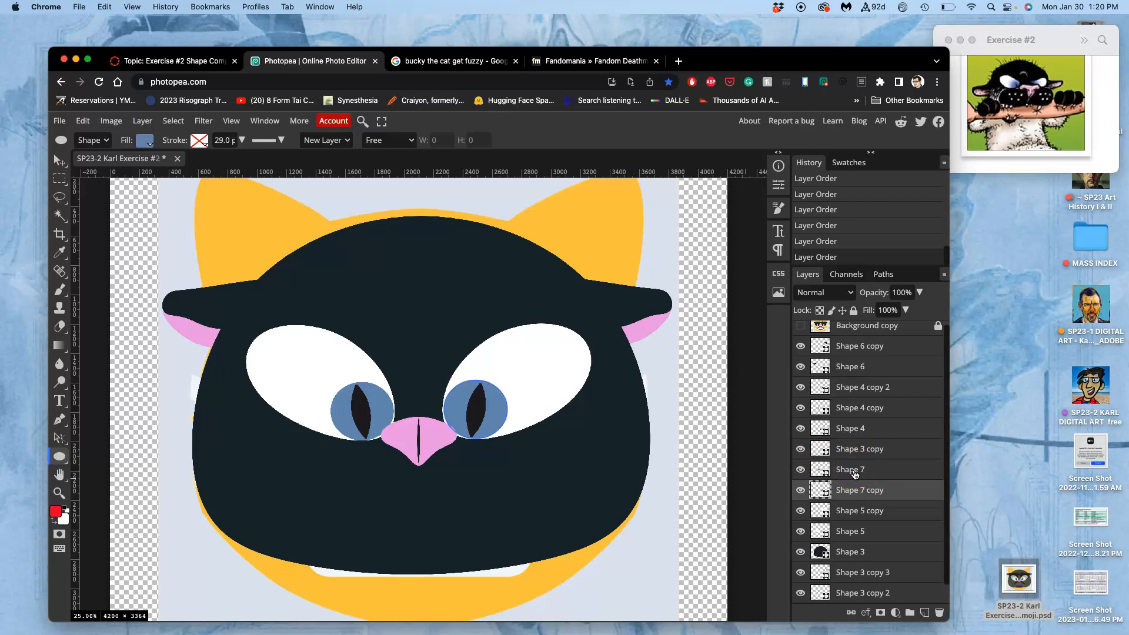
- Lower the Shape 7 copy layer again, step by step, until it lies beneath Shape 3 copy 2
key("super+bracketleft")
key("super+bracketleft")
key("super+bracketleft")
key("super+bracketleft")
key("super+bracketleft")
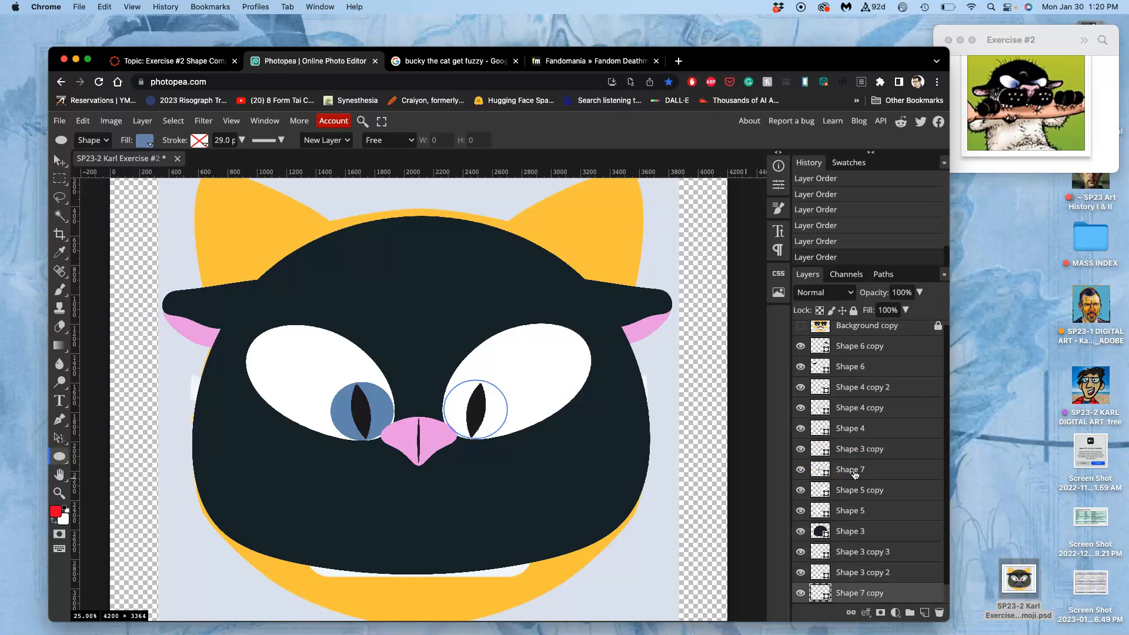
- Raise the right iris layer, Shape 7 copy, step by step until it sits directly below Shape 7
key("super+bracketright")
key("super+bracketright")
key("super+bracketright")
key("super+bracketright")
key("super+bracketright")
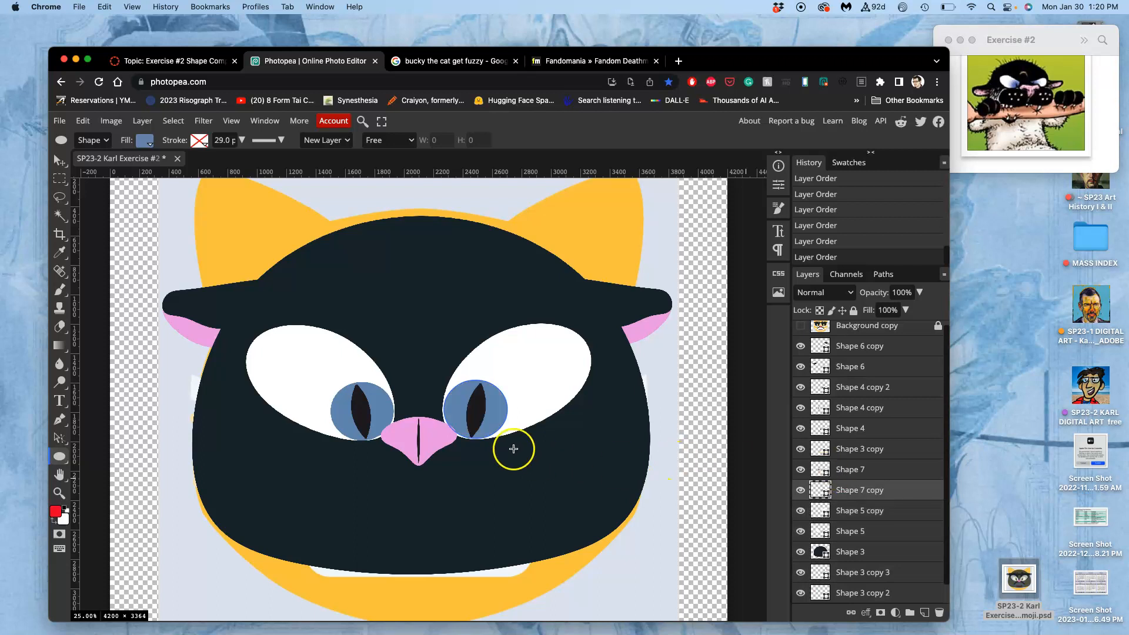
left_click(441, 441)
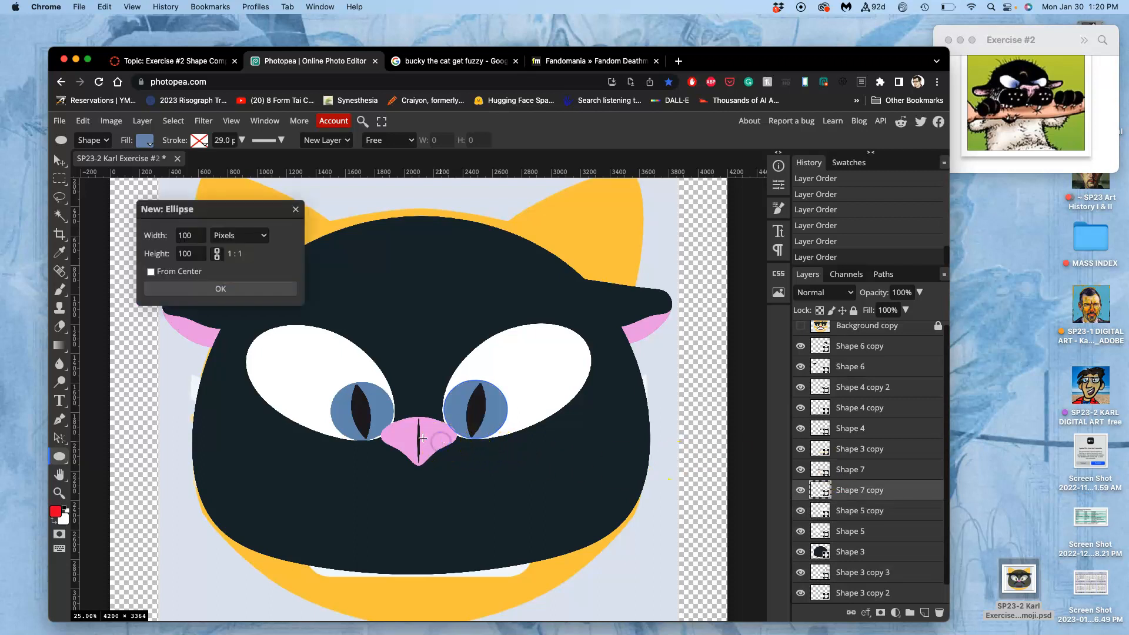
left_click(227, 288)
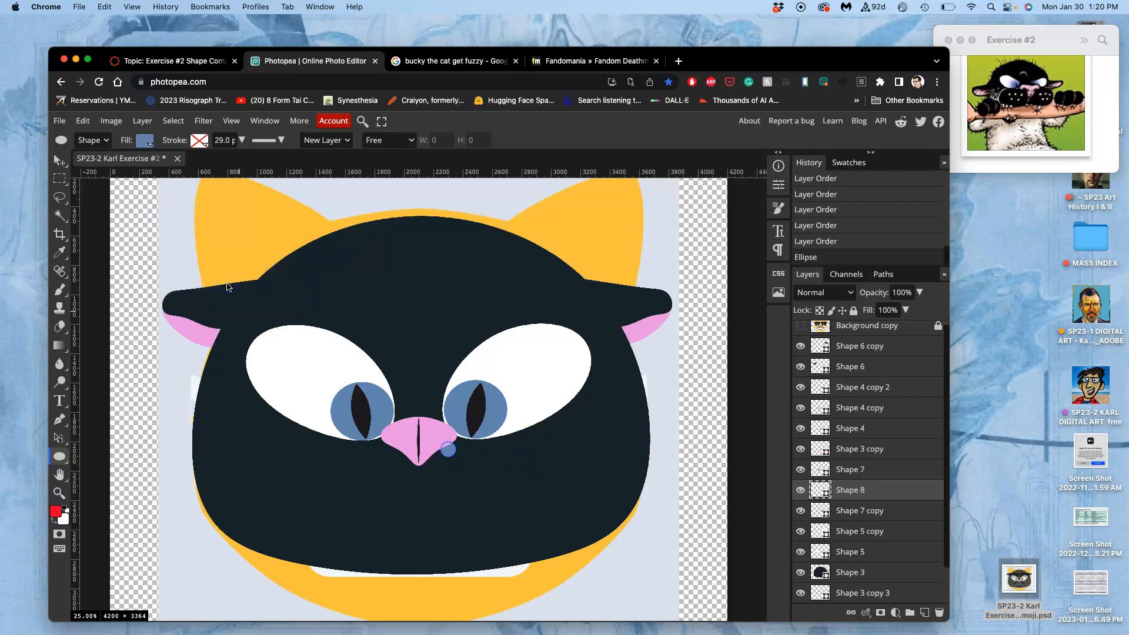
key("super+z")
- Widen the pink nose shape symmetrically about its centre to about 119% width, keeping its height at 100%
left_click(59, 160)
left_click(378, 360)
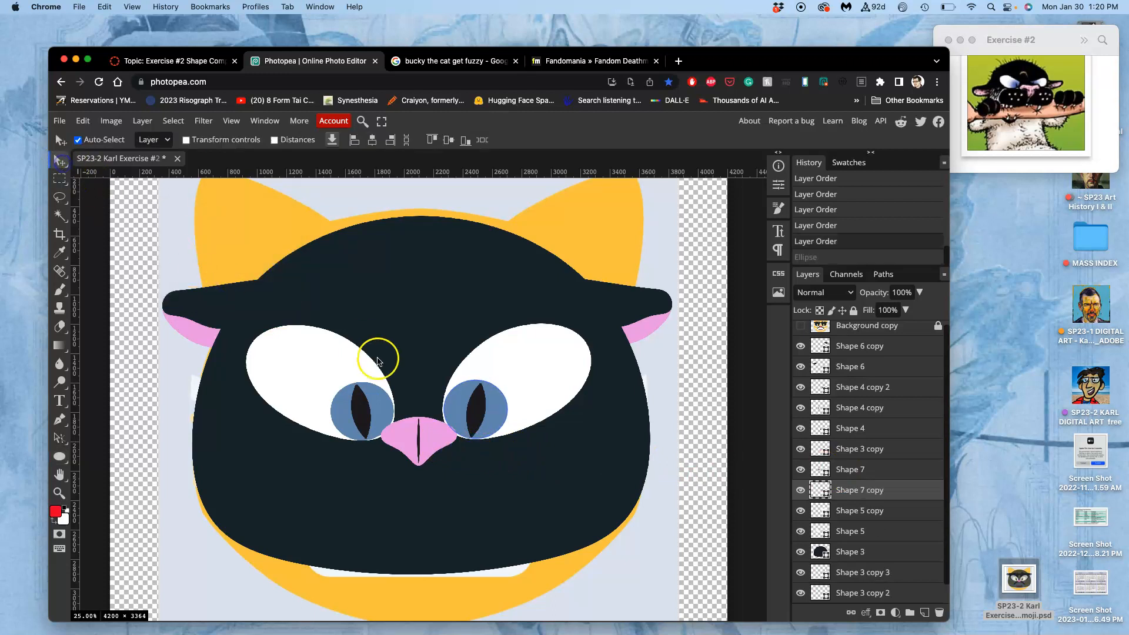
left_click(405, 440)
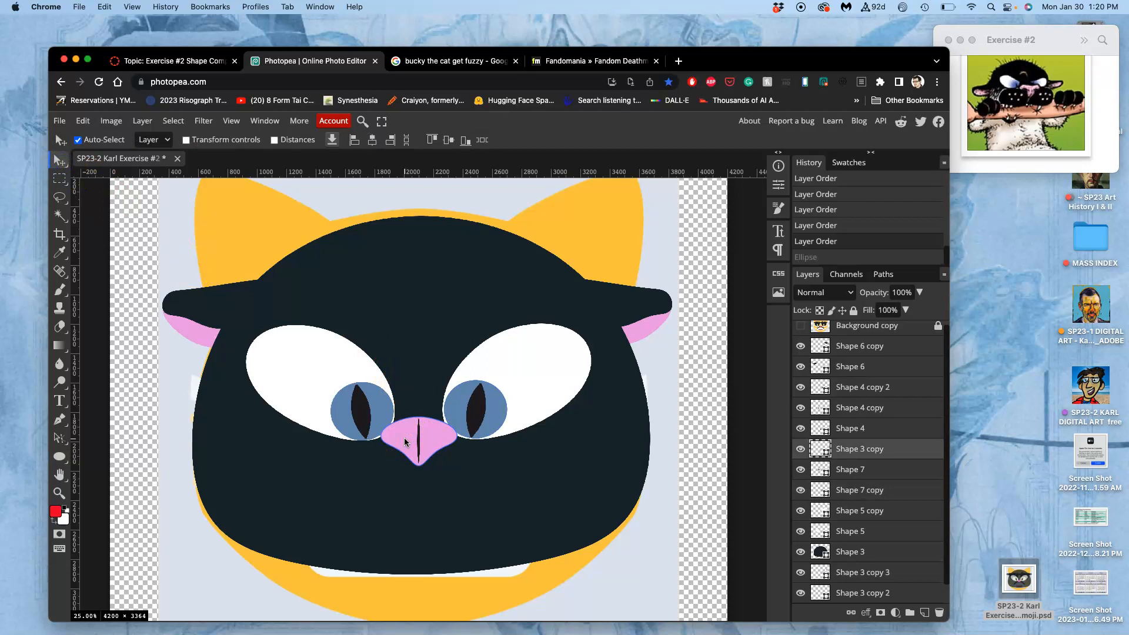
key("super+t")
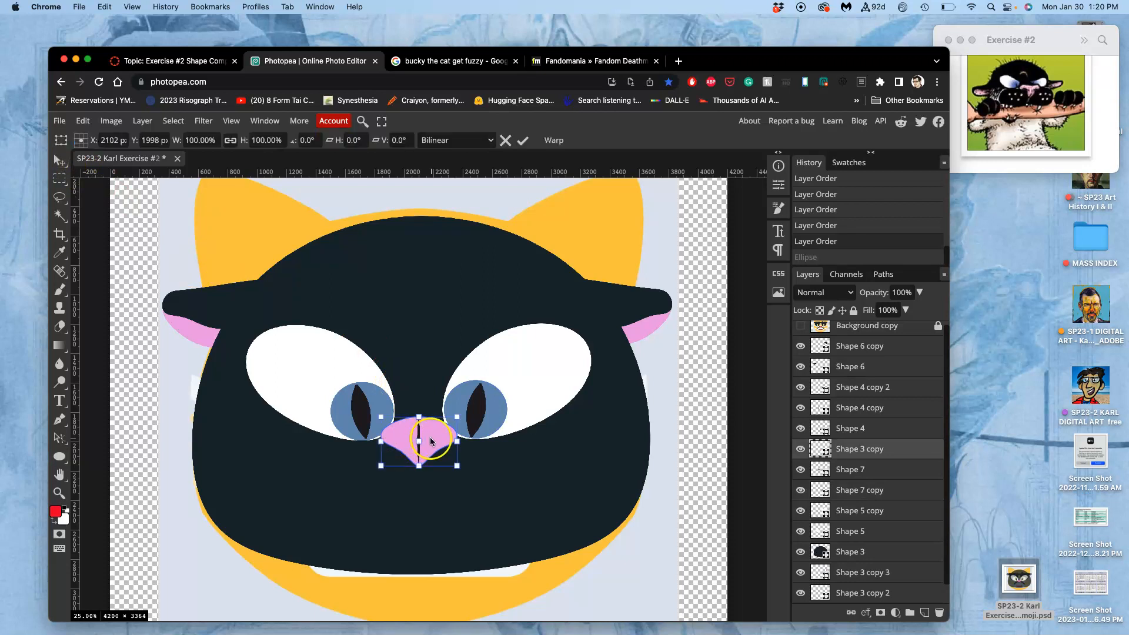
left_click_drag(457, 442, 465, 442)
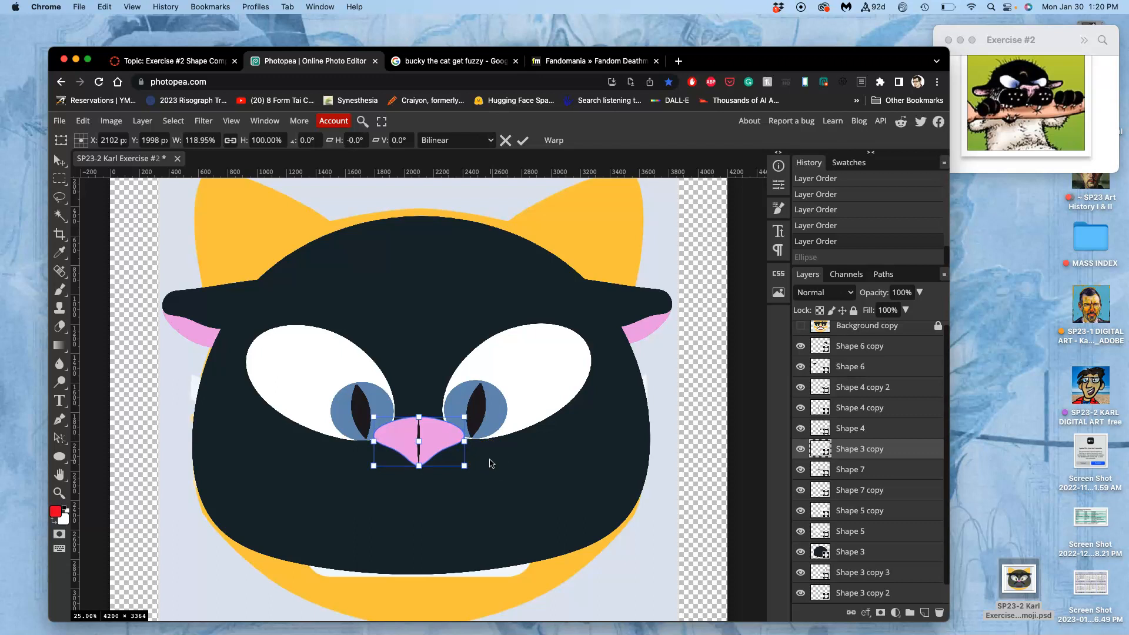
double_click(449, 459)
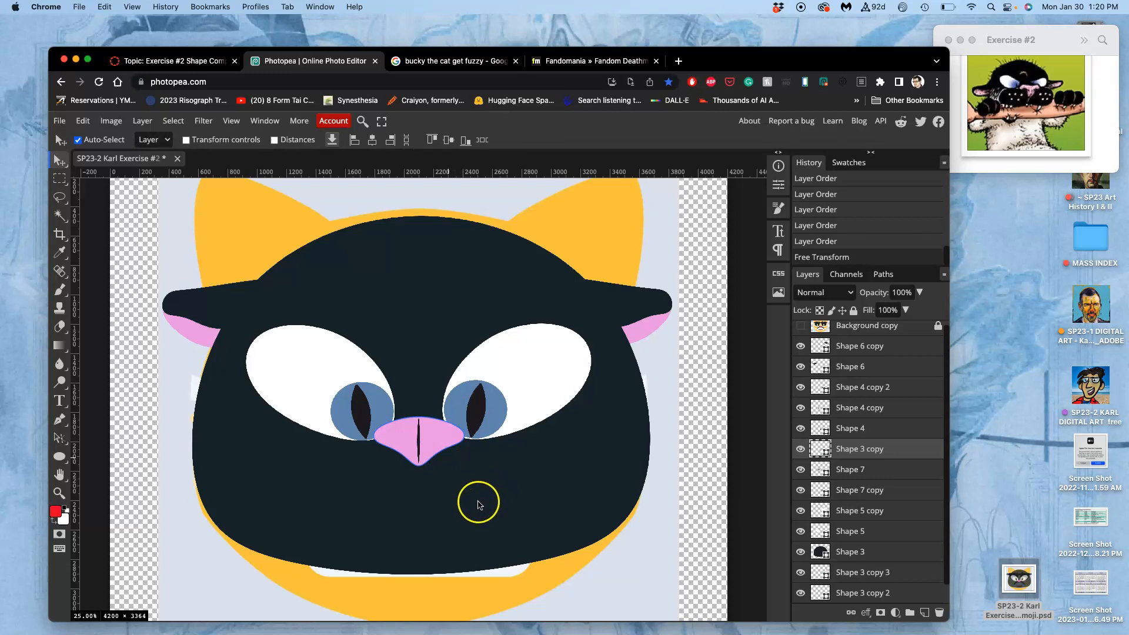
- Duplicate the dark slit on the nose, recolour the copy white (ffffff) and place it directly below the nose tip
left_click(418, 446)
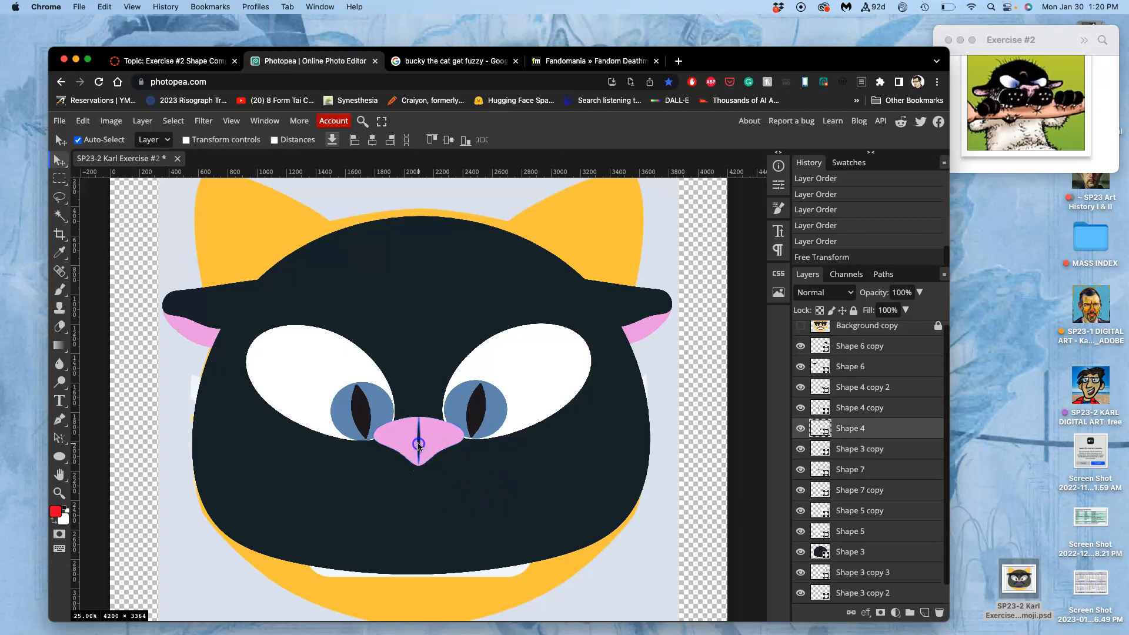
key("super+j")
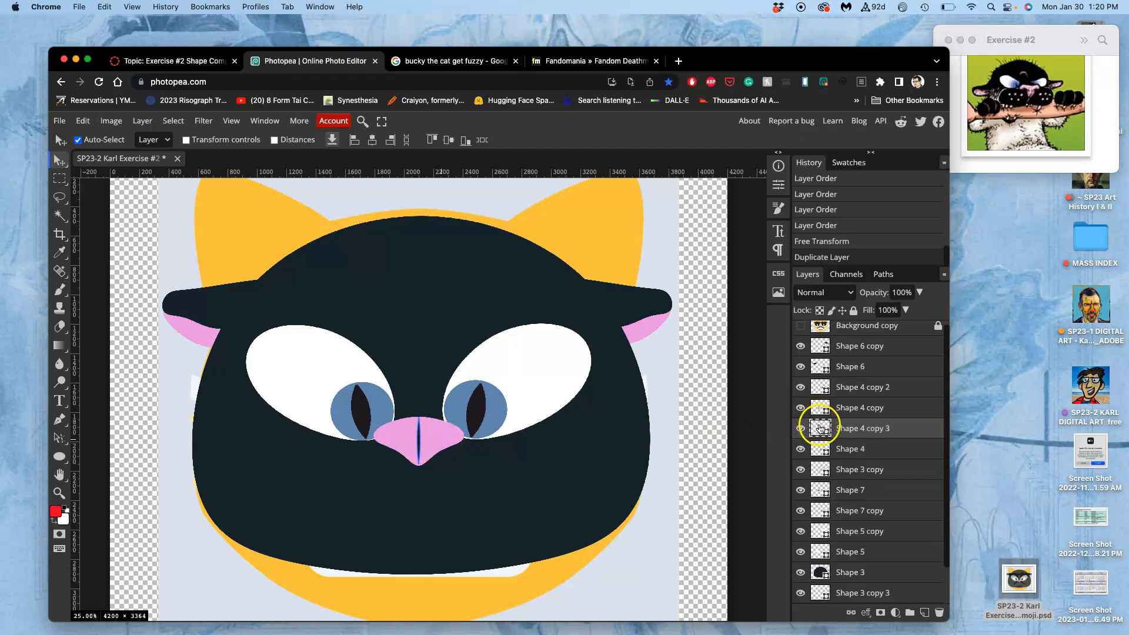
double_click(819, 428)
left_click_drag(177, 250, 144, 227)
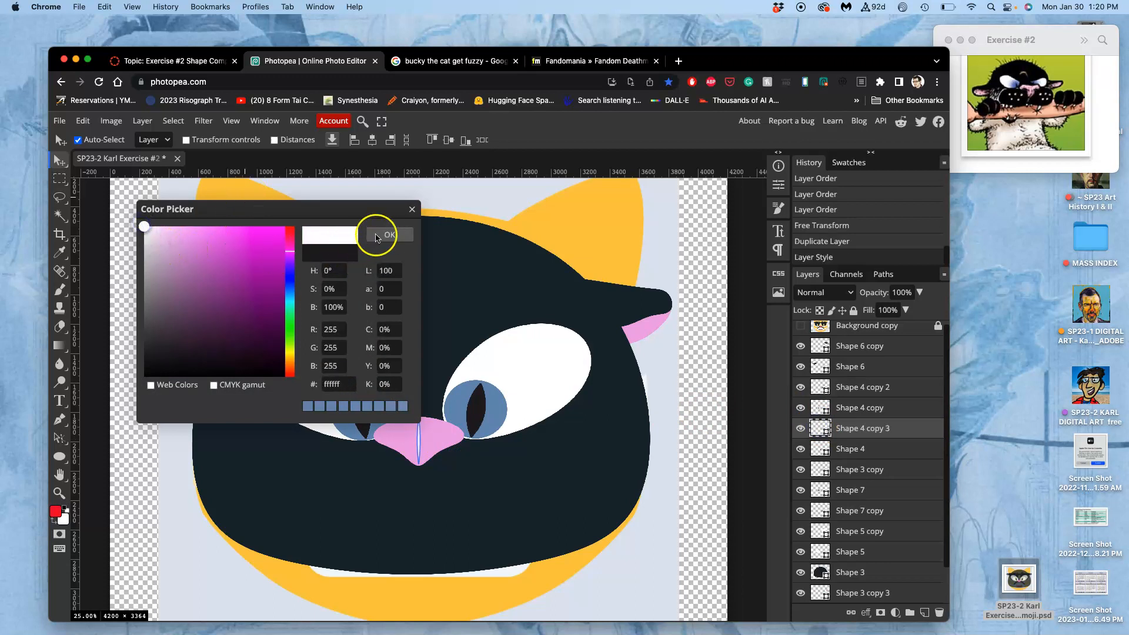
left_click(388, 234)
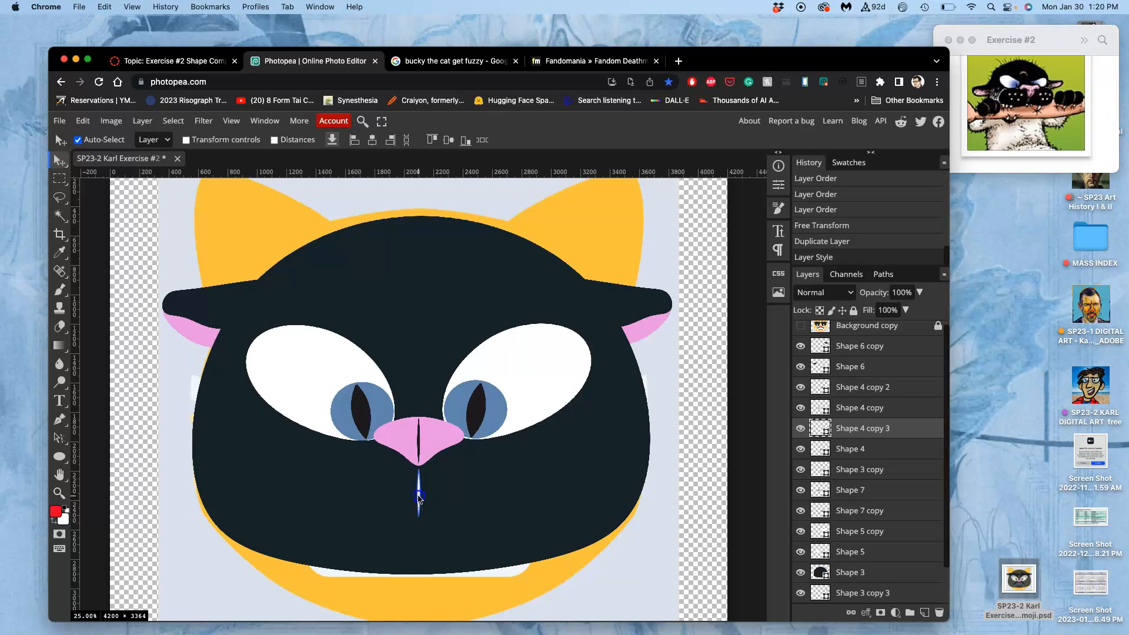
left_click(419, 497)
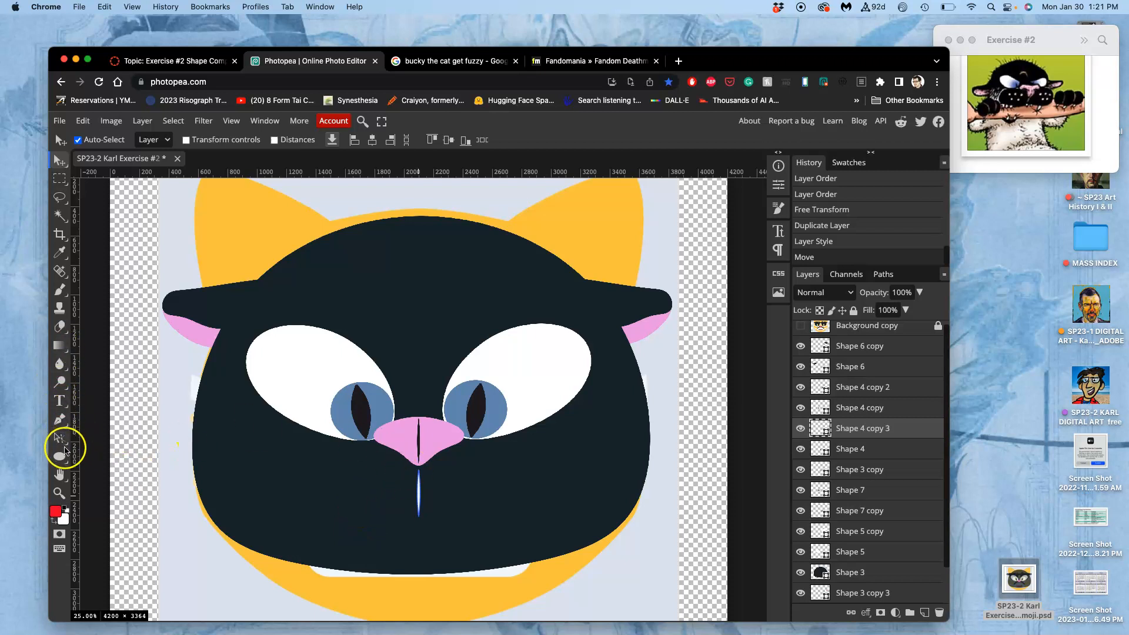
- Draw a large ellipse over the cat's lower-left cheek and fill it with black (000000)
left_click(59, 456)
left_click_drag(261, 468, 443, 581)
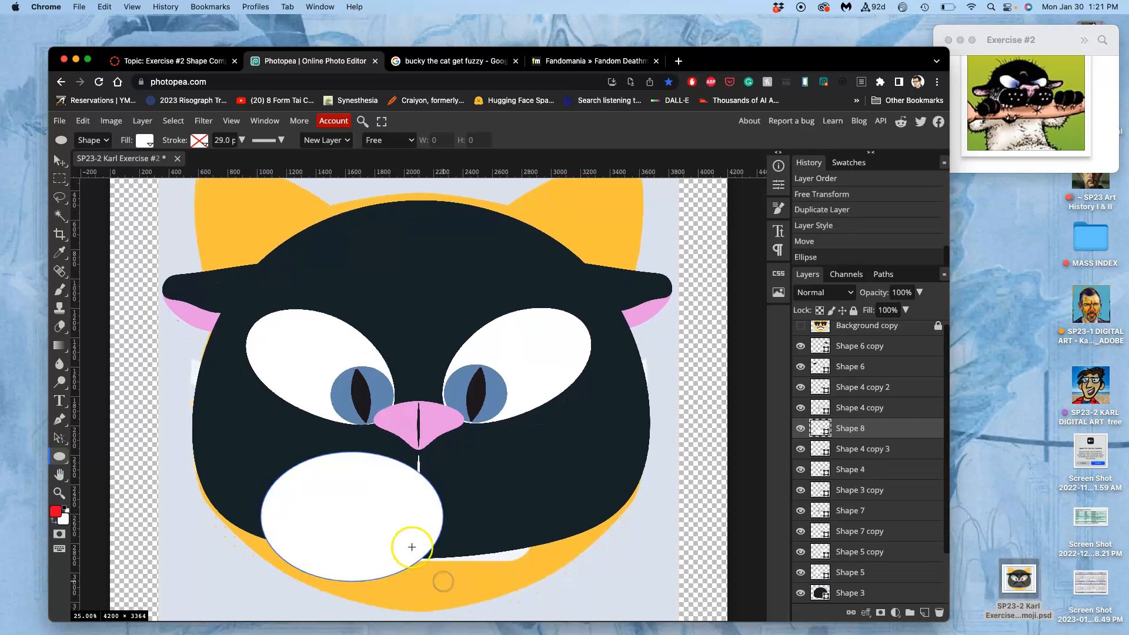
double_click(818, 428)
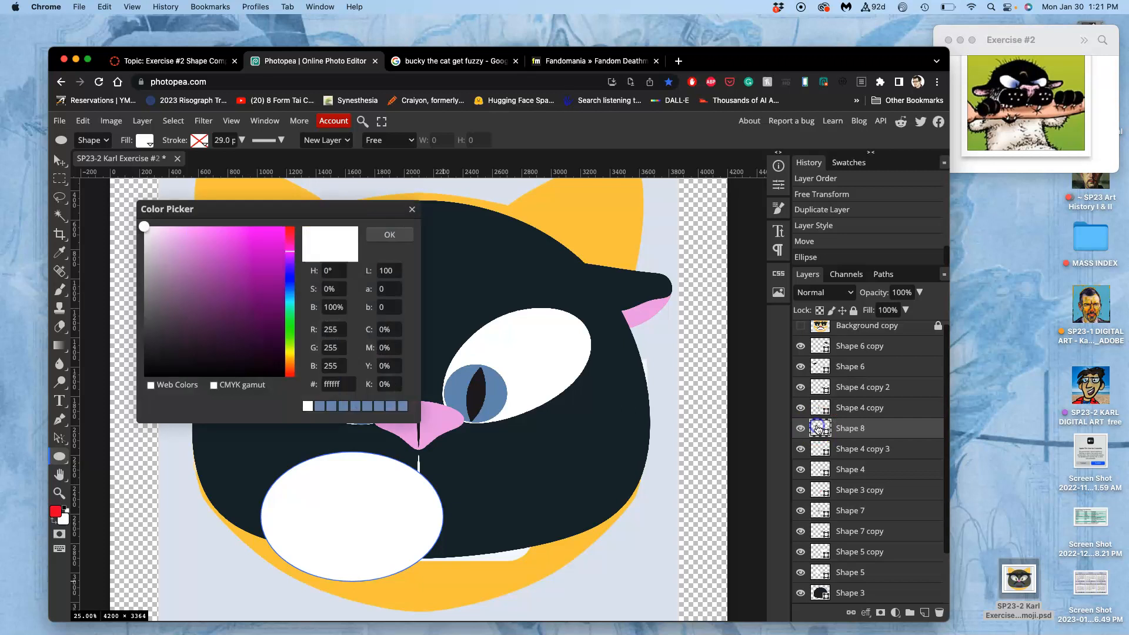
left_click_drag(206, 315, 135, 404)
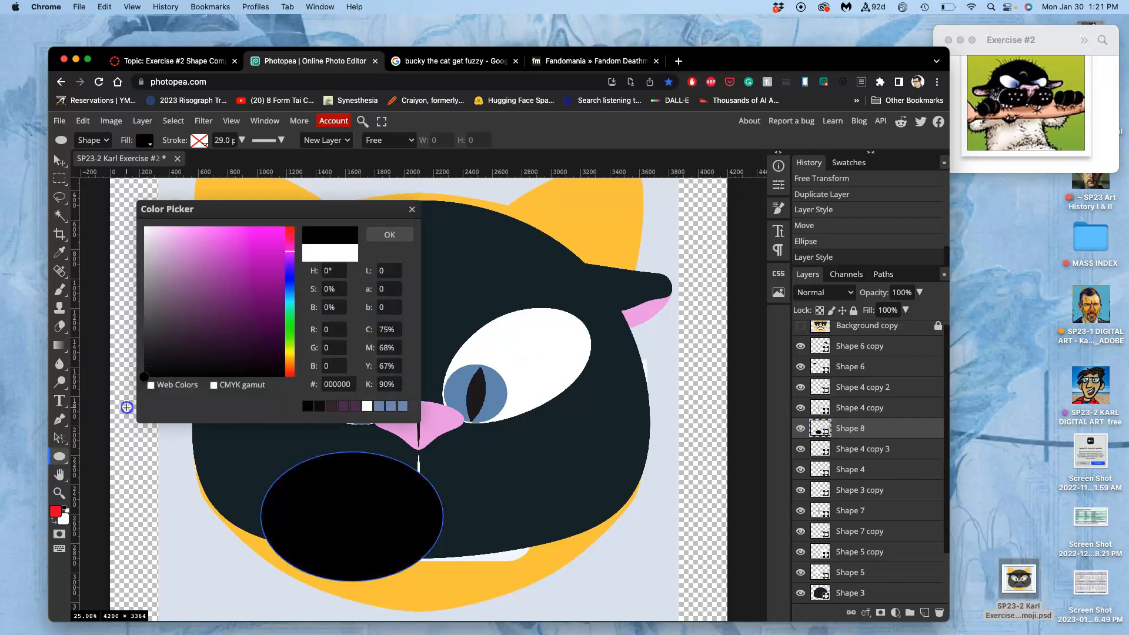
left_click(380, 235)
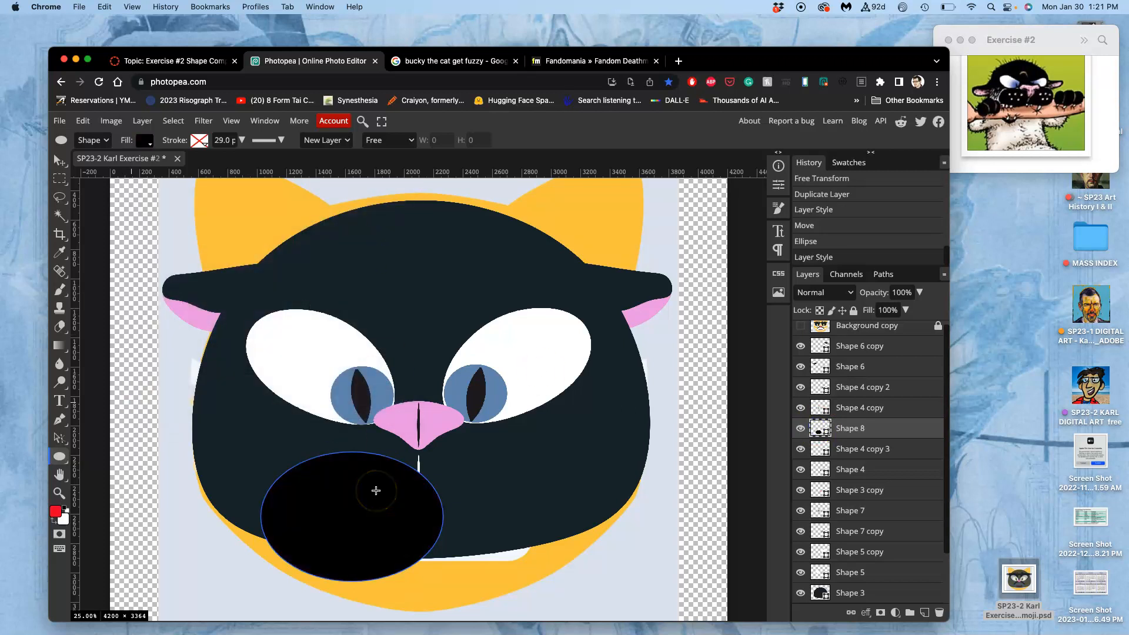
- Shift the black cheek ellipse up and outward, then scale it proportionally to about 118% with Free Transform
left_click(59, 160)
left_click_drag(353, 479, 321, 467)
key("super+alt+t")
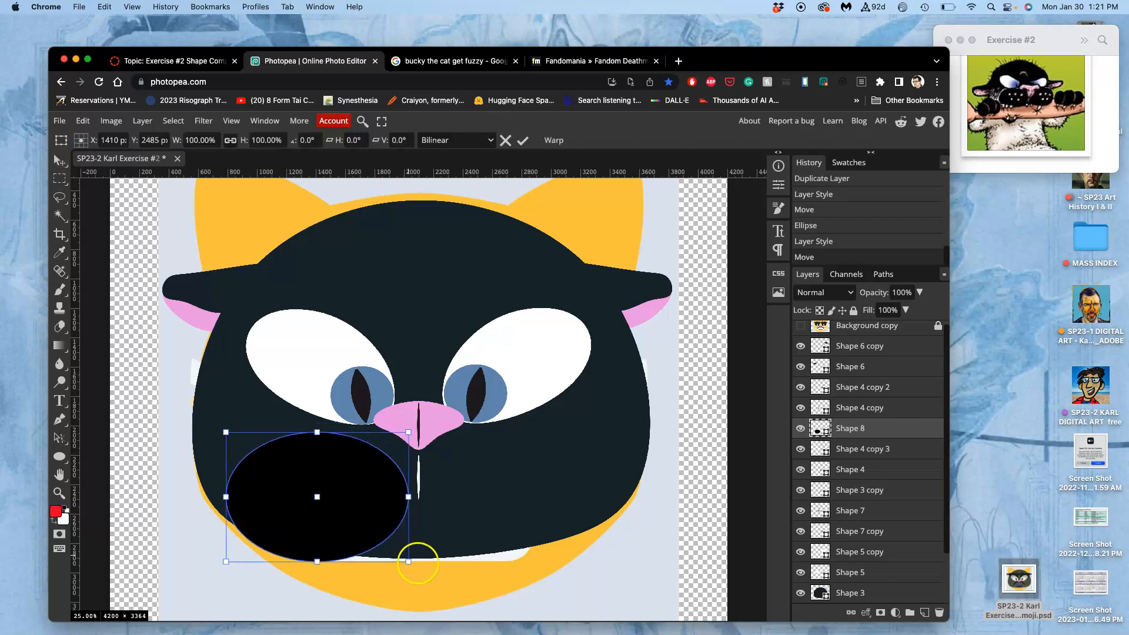
left_click_drag(408, 561, 441, 600)
right_click(386, 494)
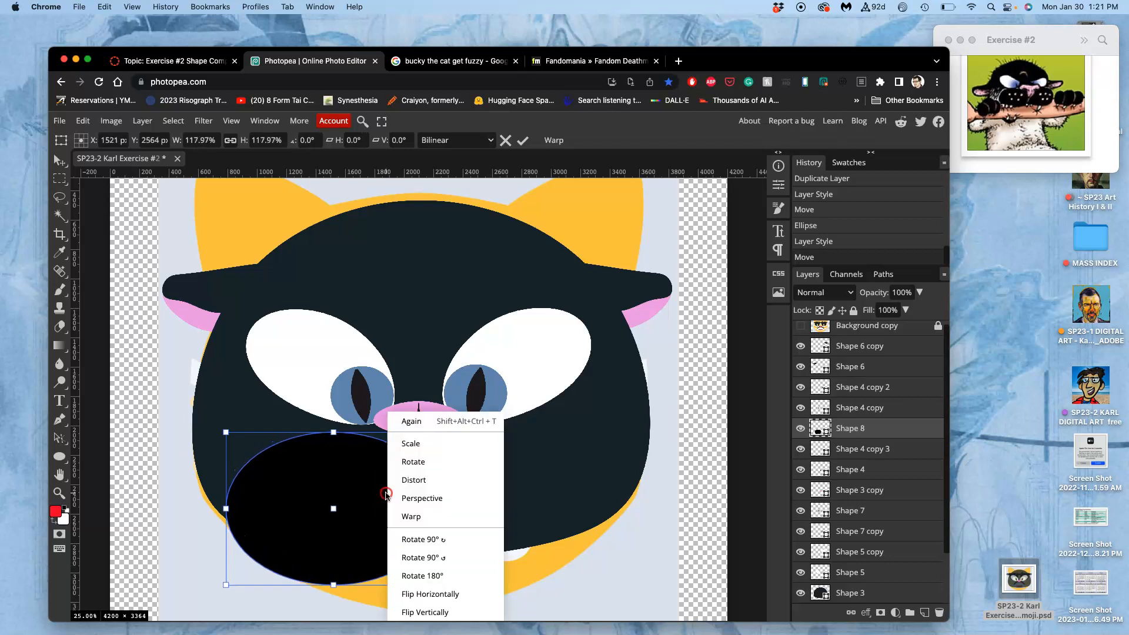